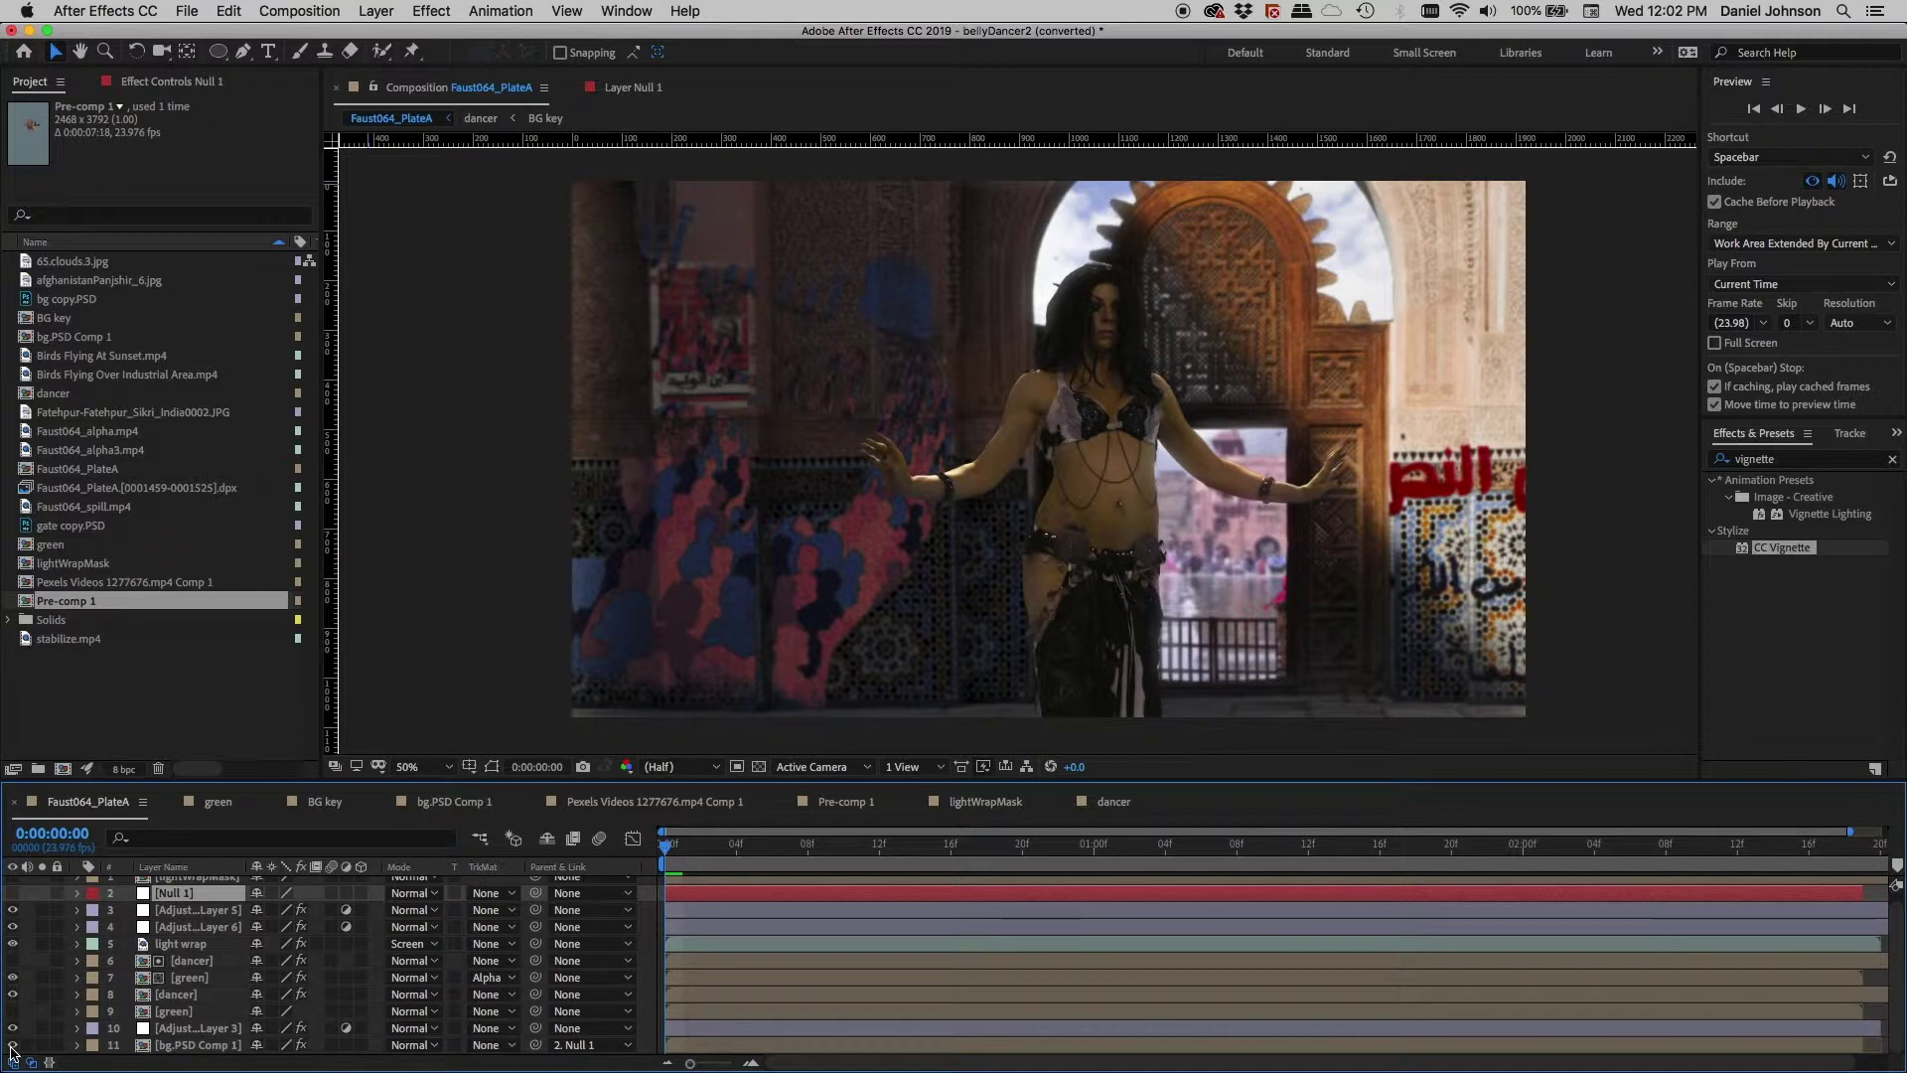
# - Hide the bg.PSD Comp 1 background and light wrap layers to see the keyed dancer against the plain background color
pyautogui.click(11, 1045)
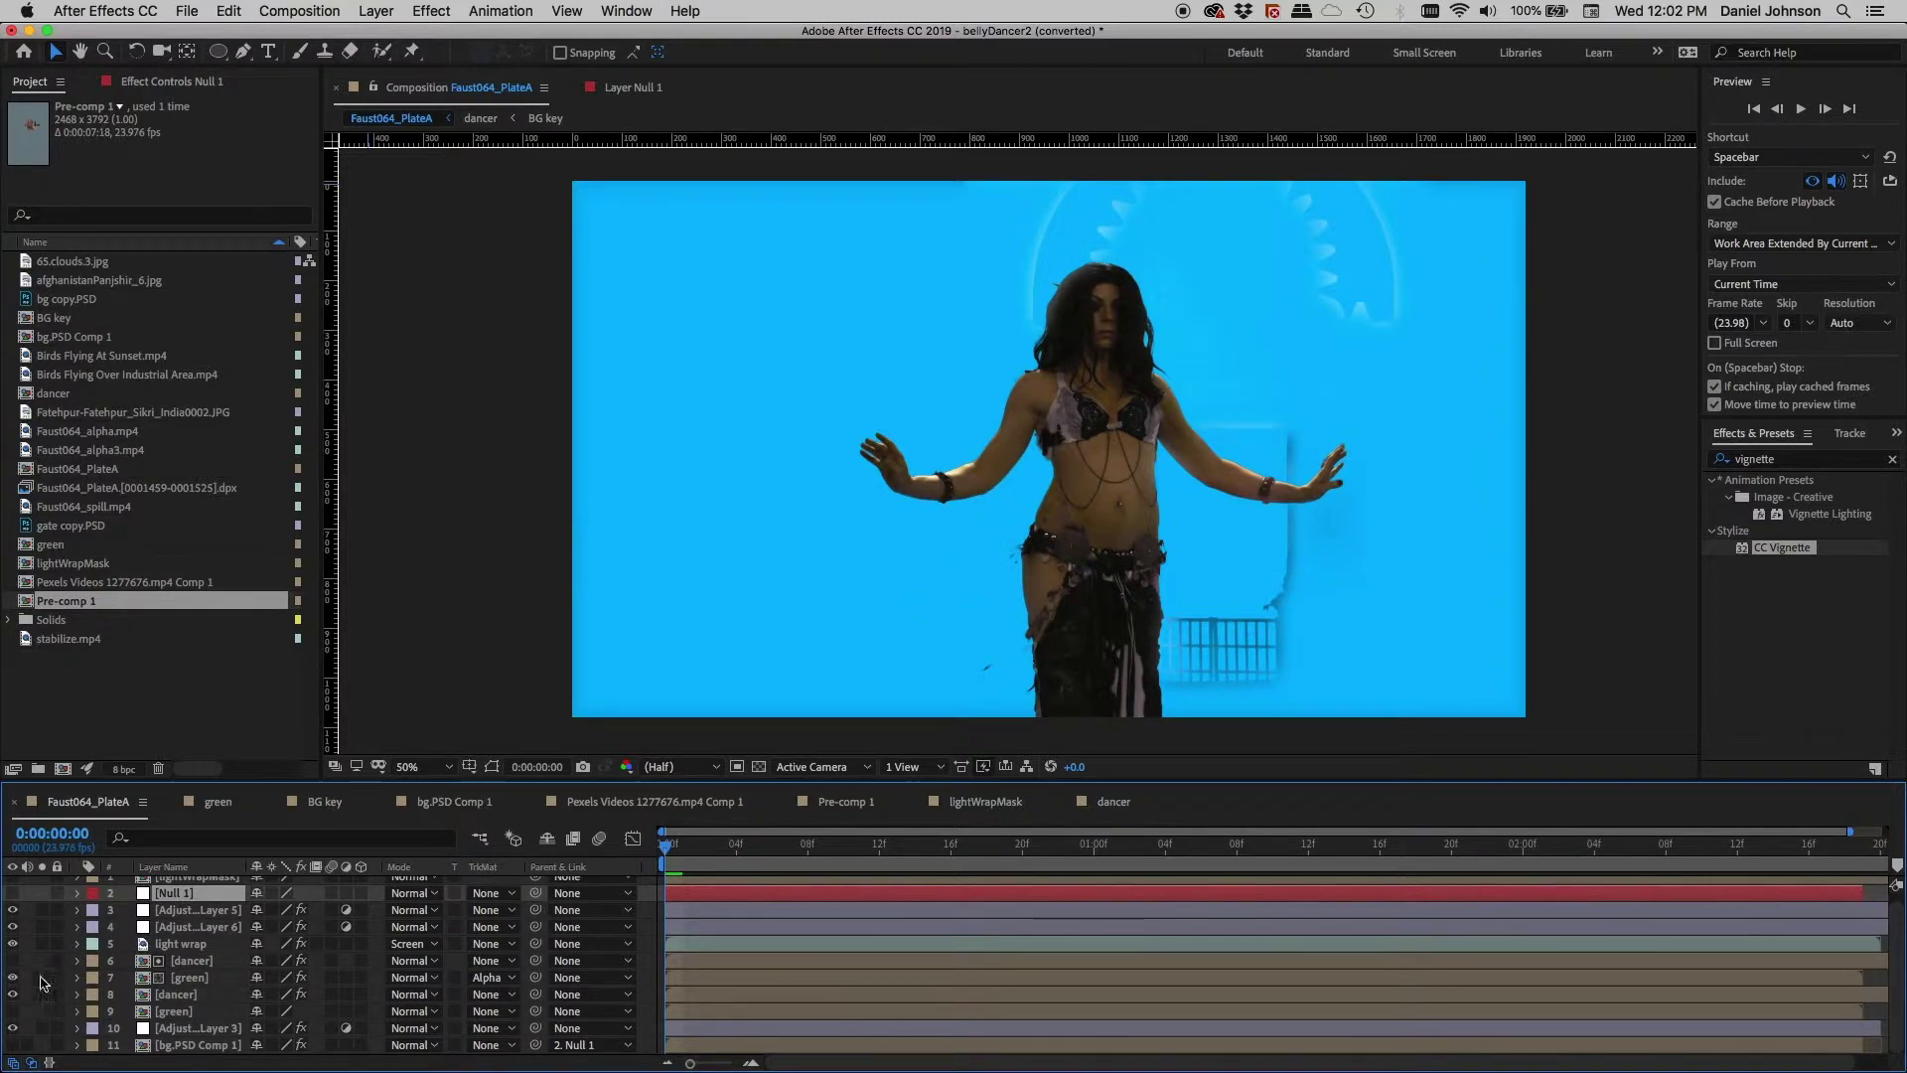
pyautogui.scroll(1, 33, 955)
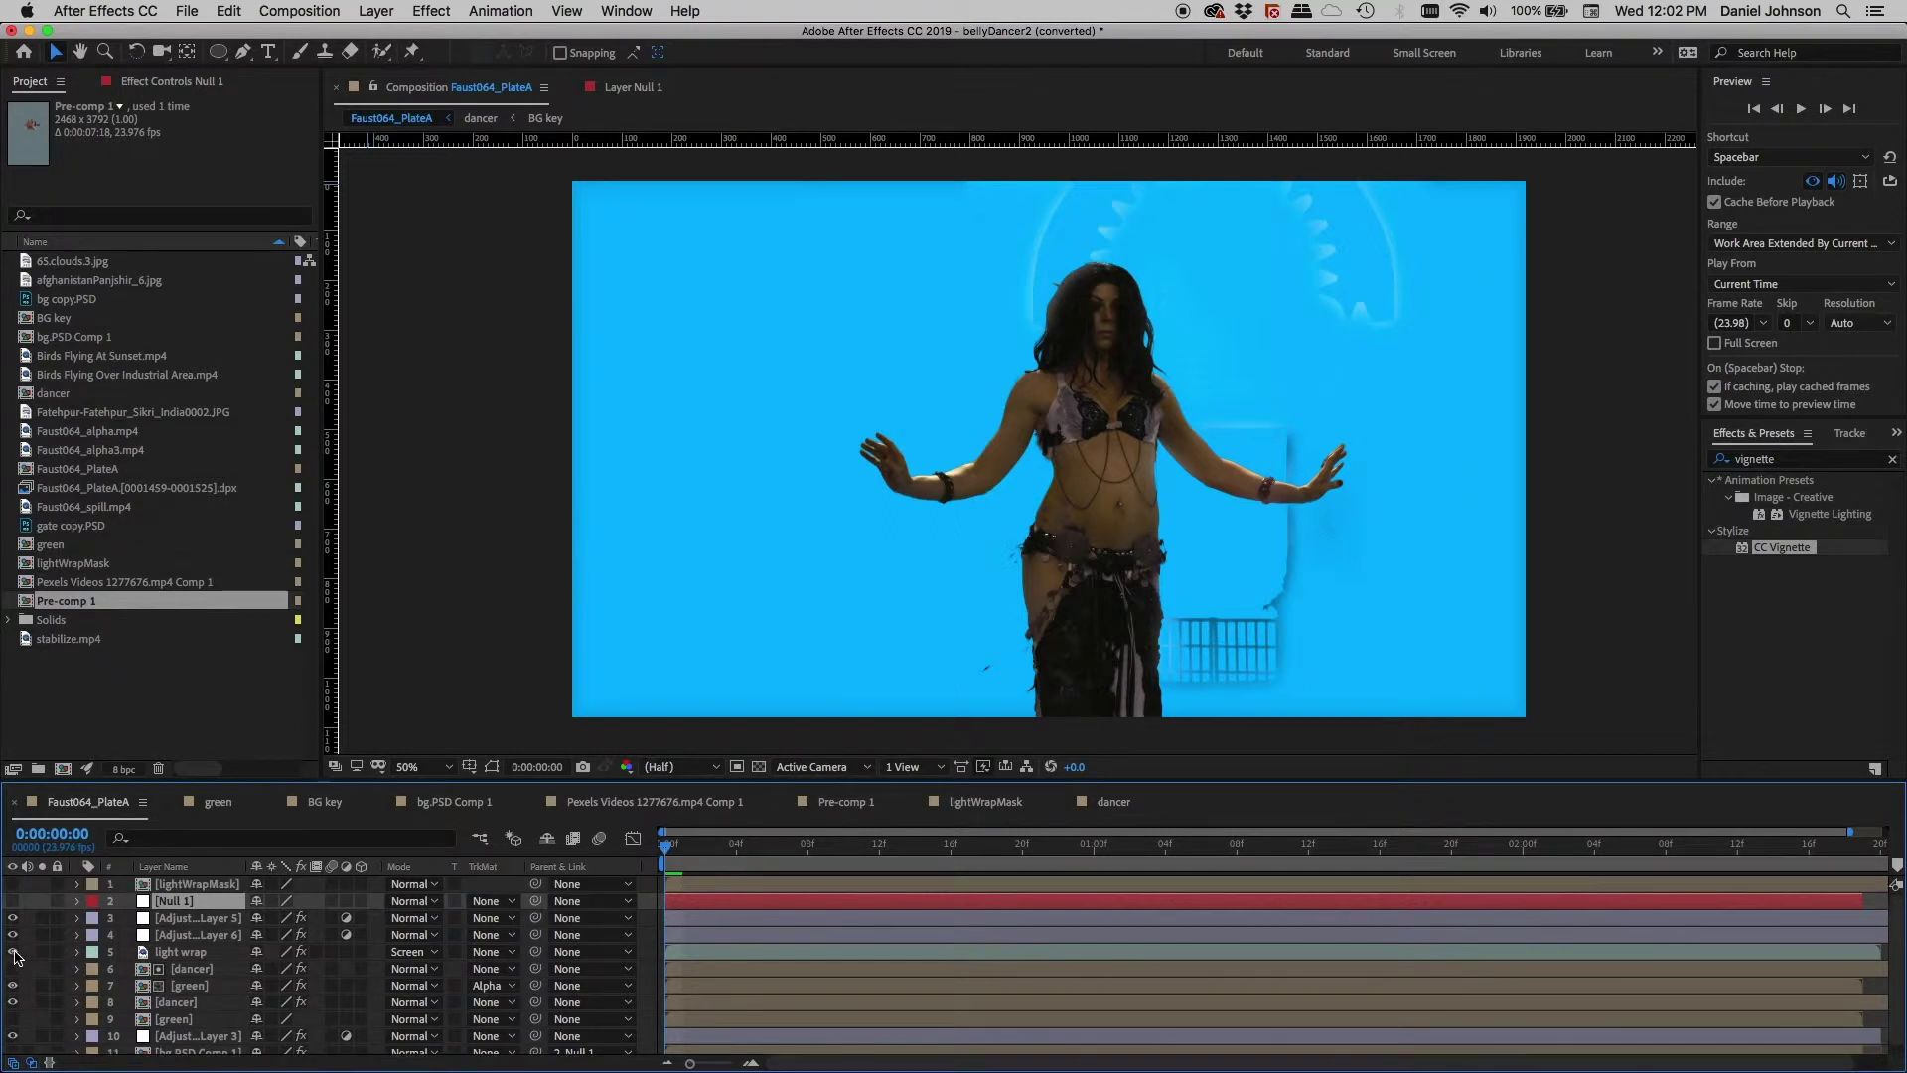
pyautogui.click(13, 951)
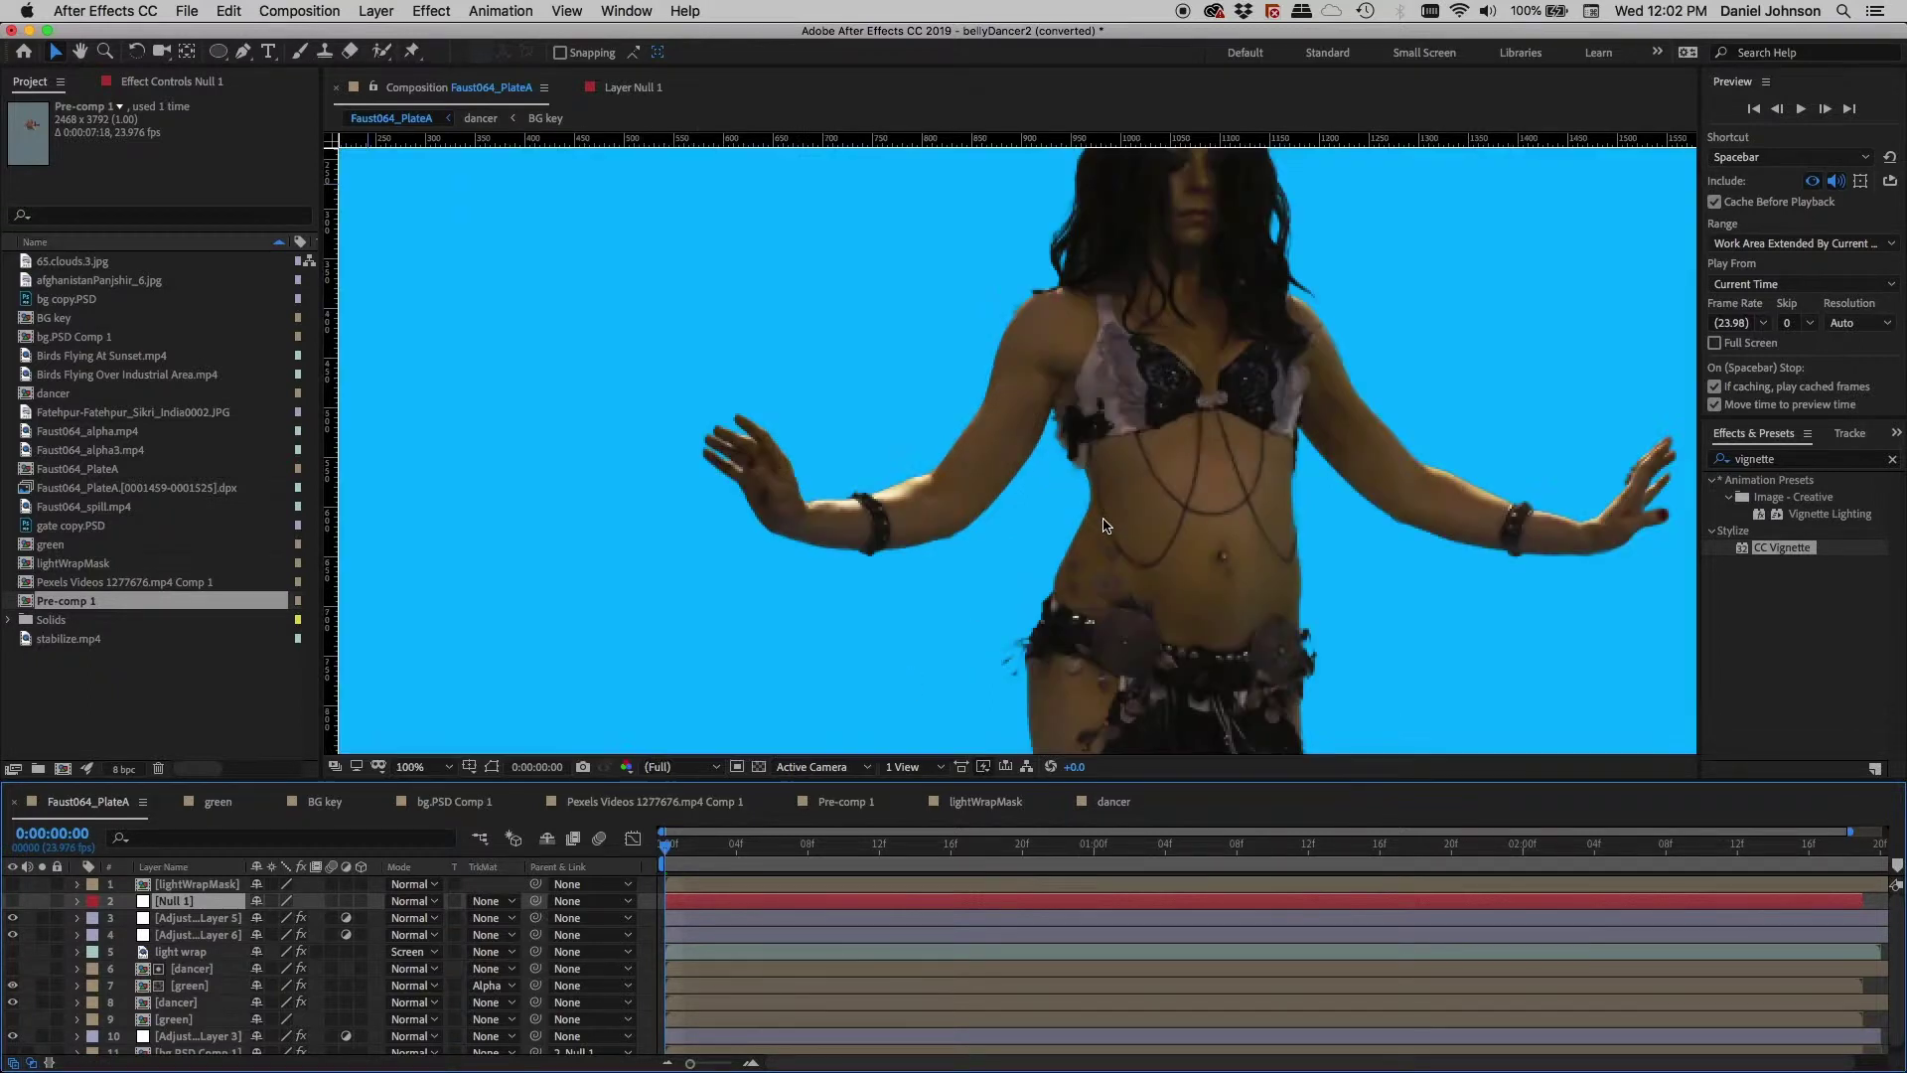
pyautogui.press('.')
# - Toggle the visibility of the green and dancer layers to examine what the green layer contributes alone, and restore both
pyautogui.click(13, 987)
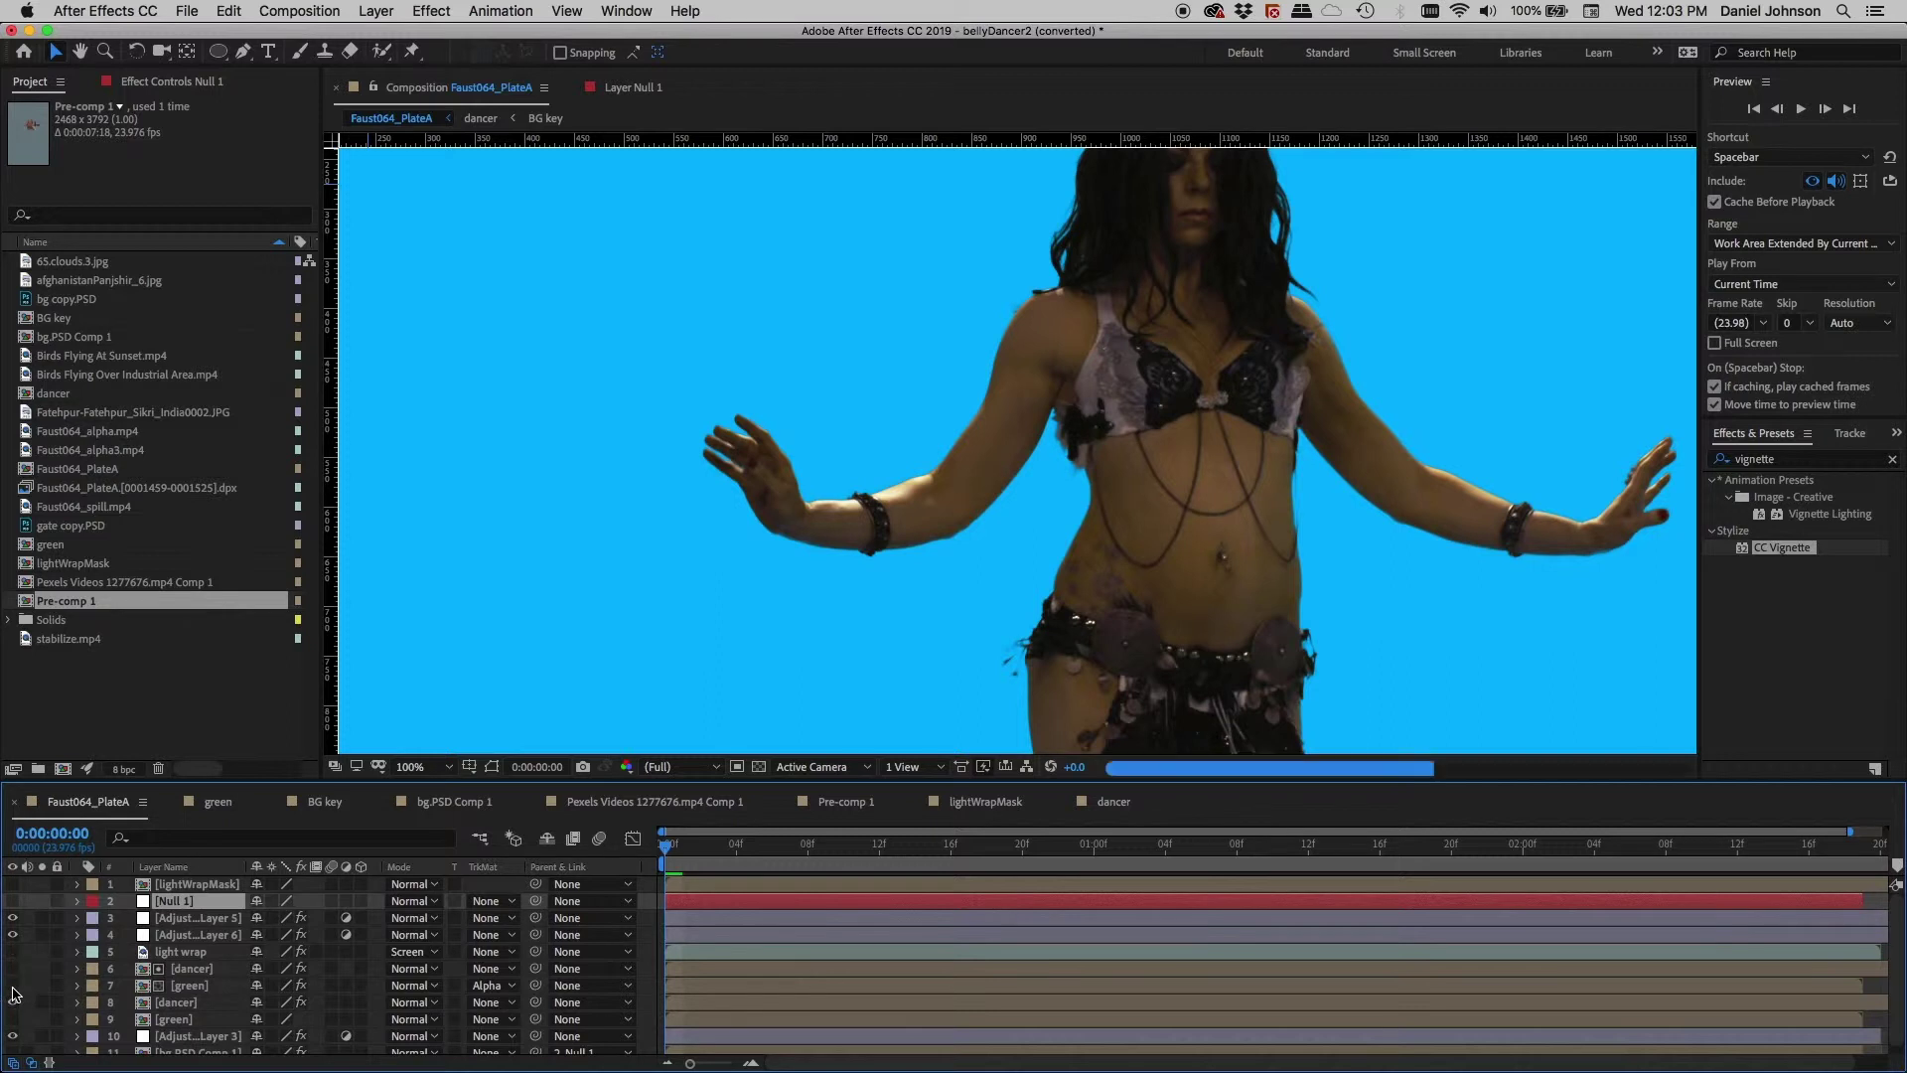
pyautogui.click(13, 1001)
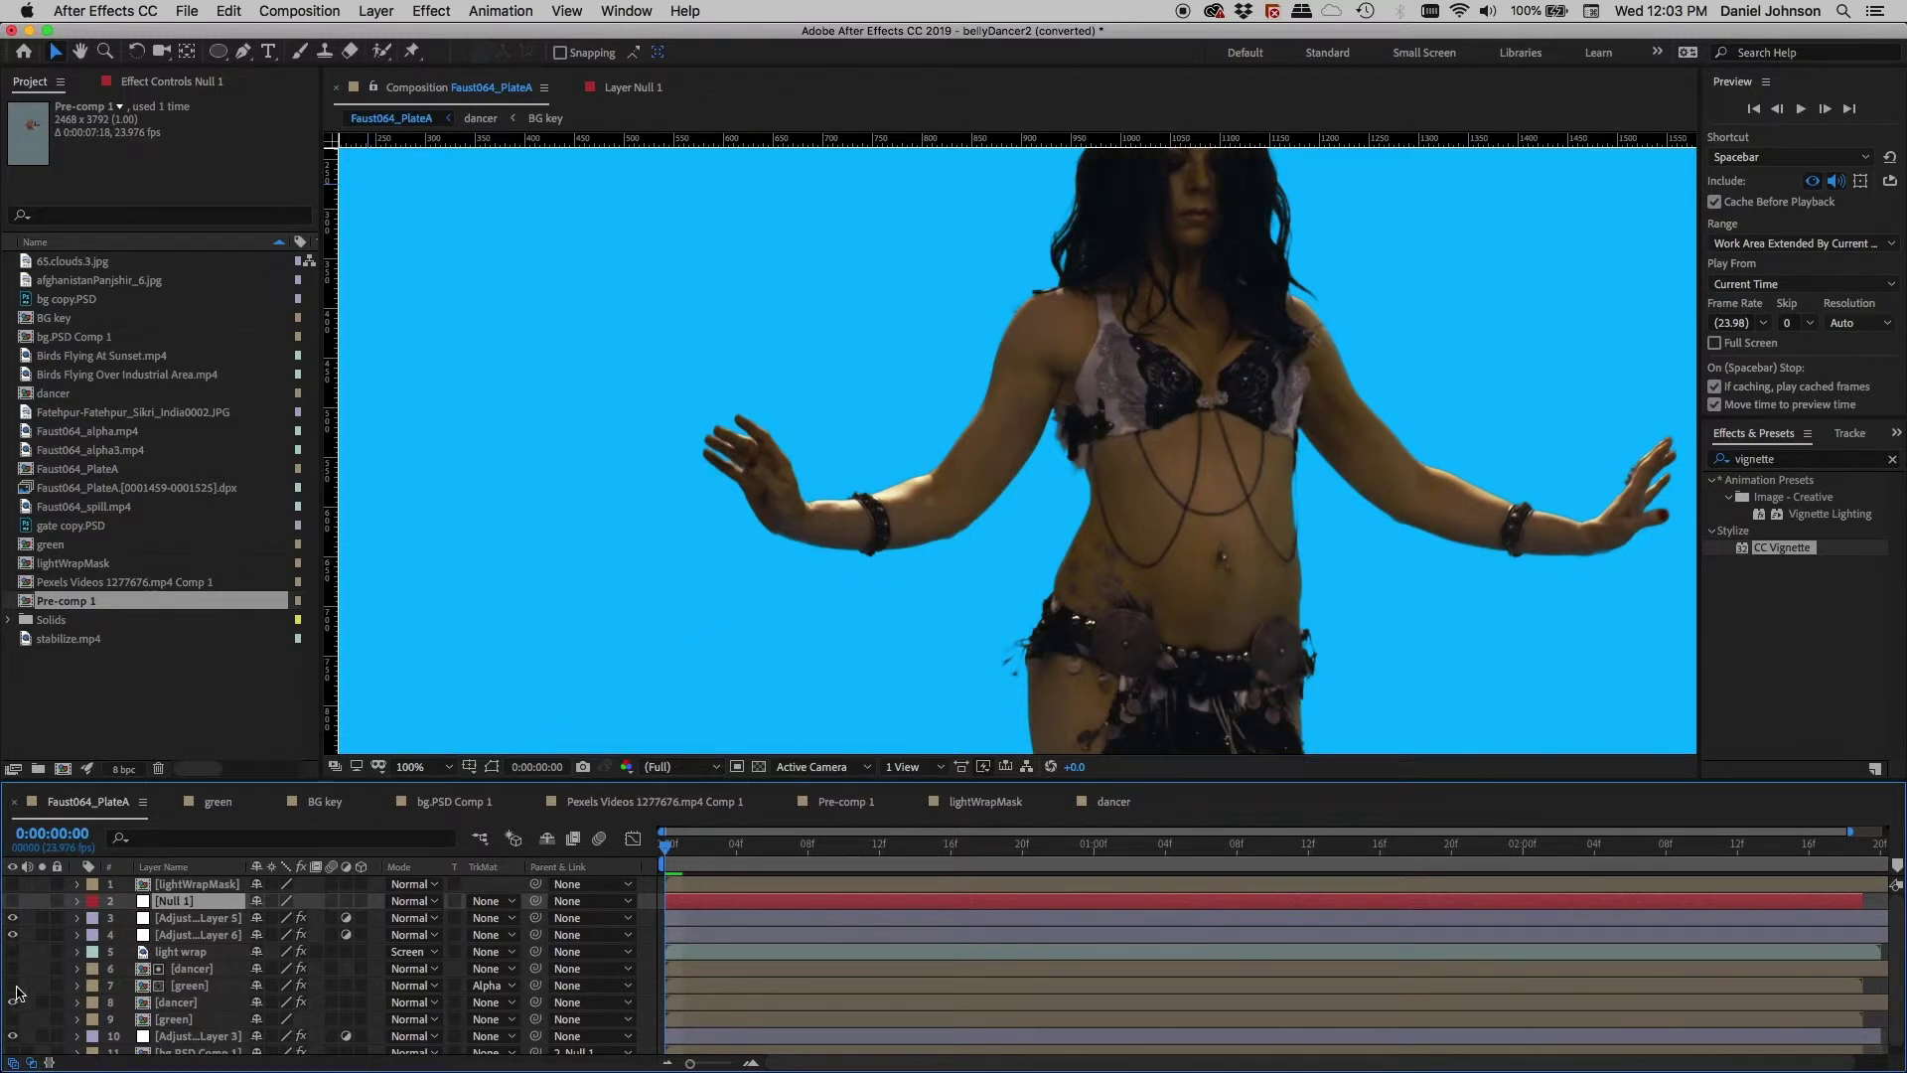
pyautogui.click(12, 986)
pyautogui.click(13, 1003)
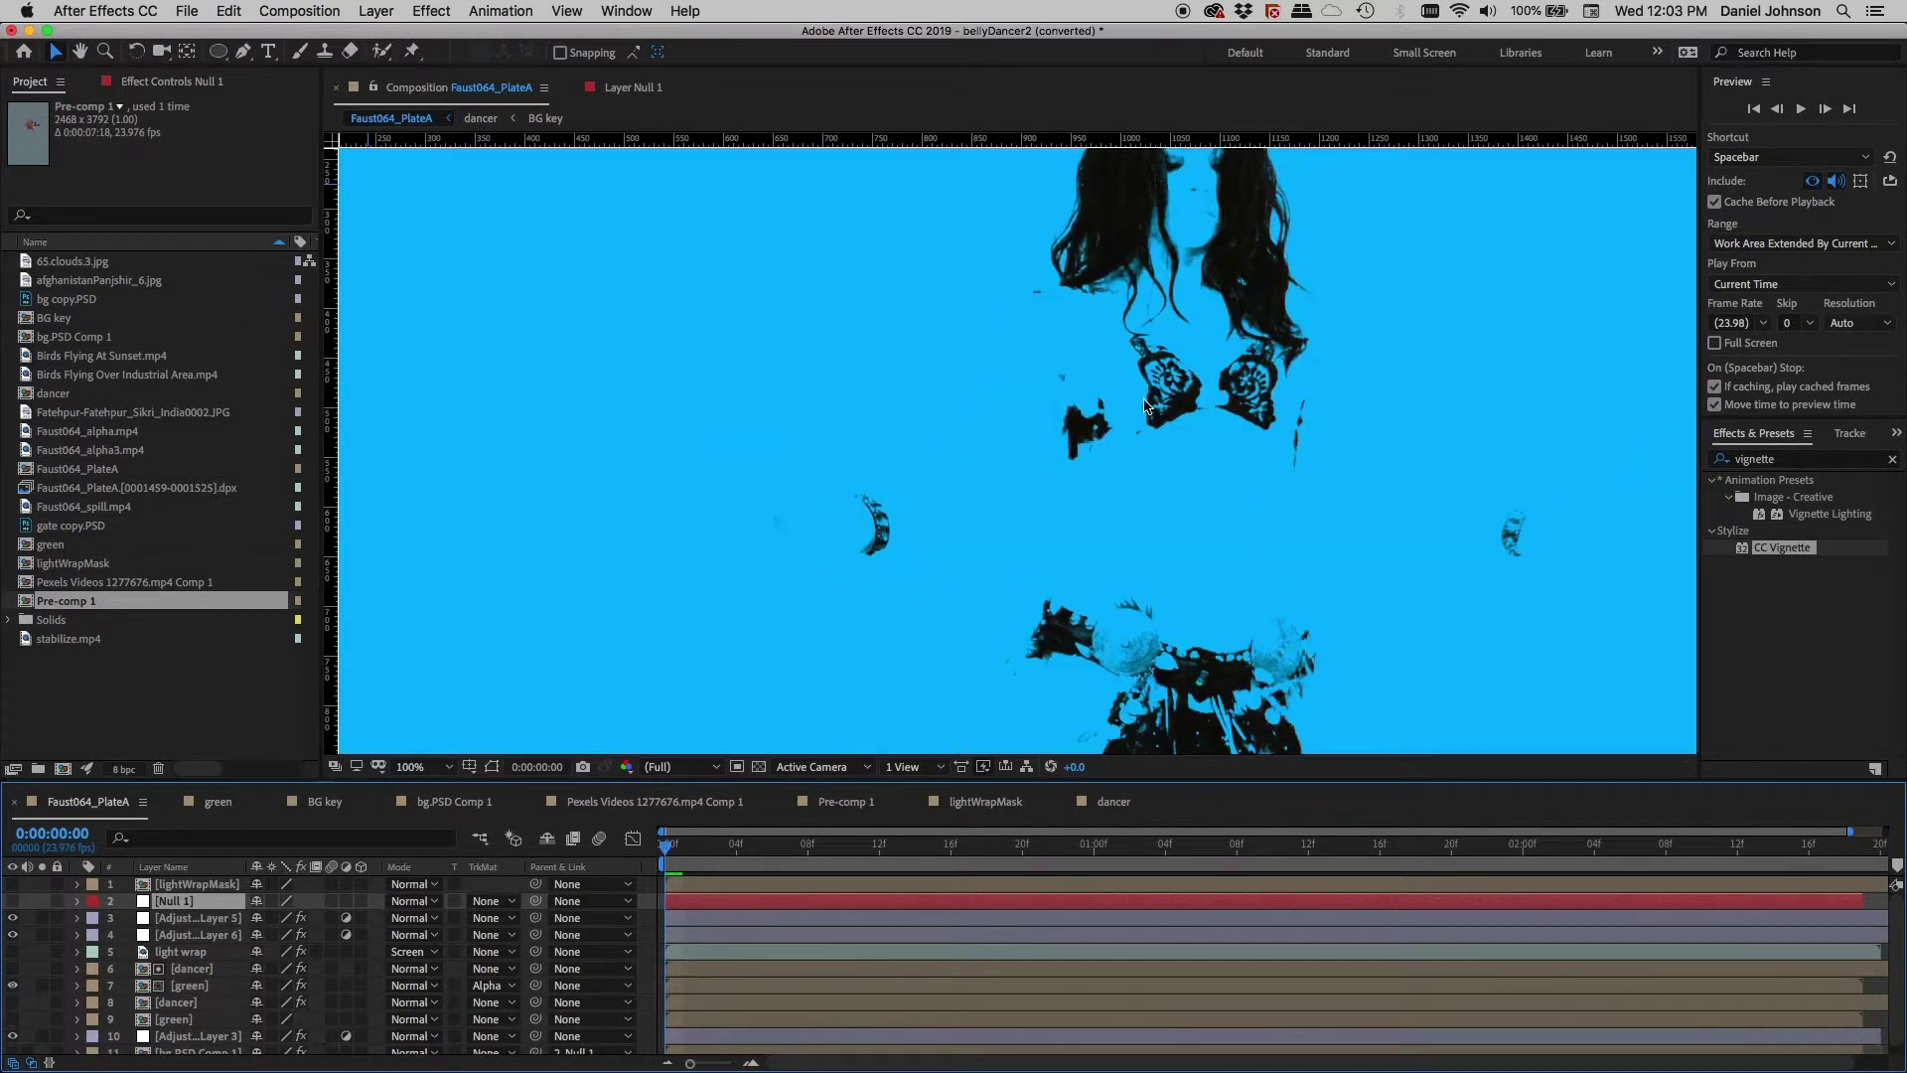
pyautogui.press('h')
pyautogui.moveTo(1206, 369); pyautogui.dragTo(1037, 685)
pyautogui.scroll(-5, 1112, 556)
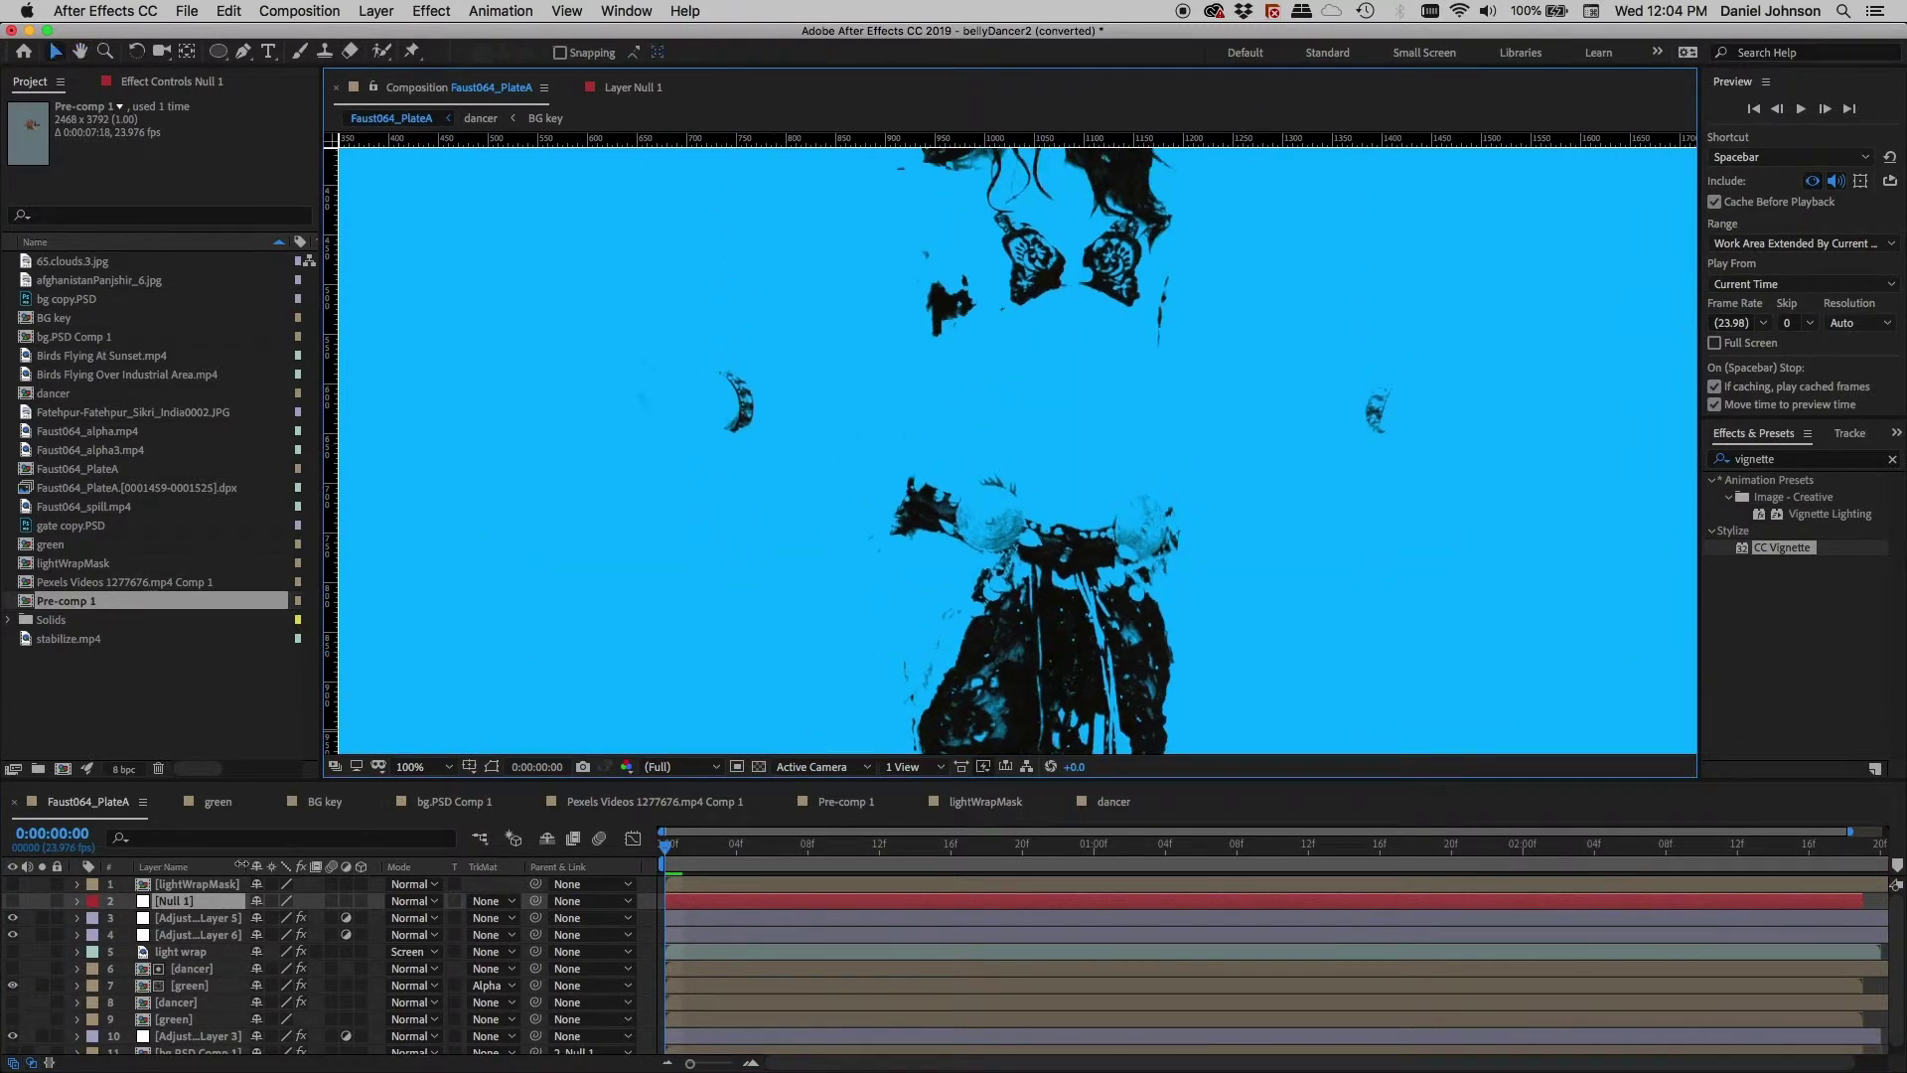
pyautogui.press('v')
pyautogui.click(13, 1002)
# - Open the dancer precomp and hide its core matte and BG key layers so only outer edge shows
pyautogui.click(170, 1003)
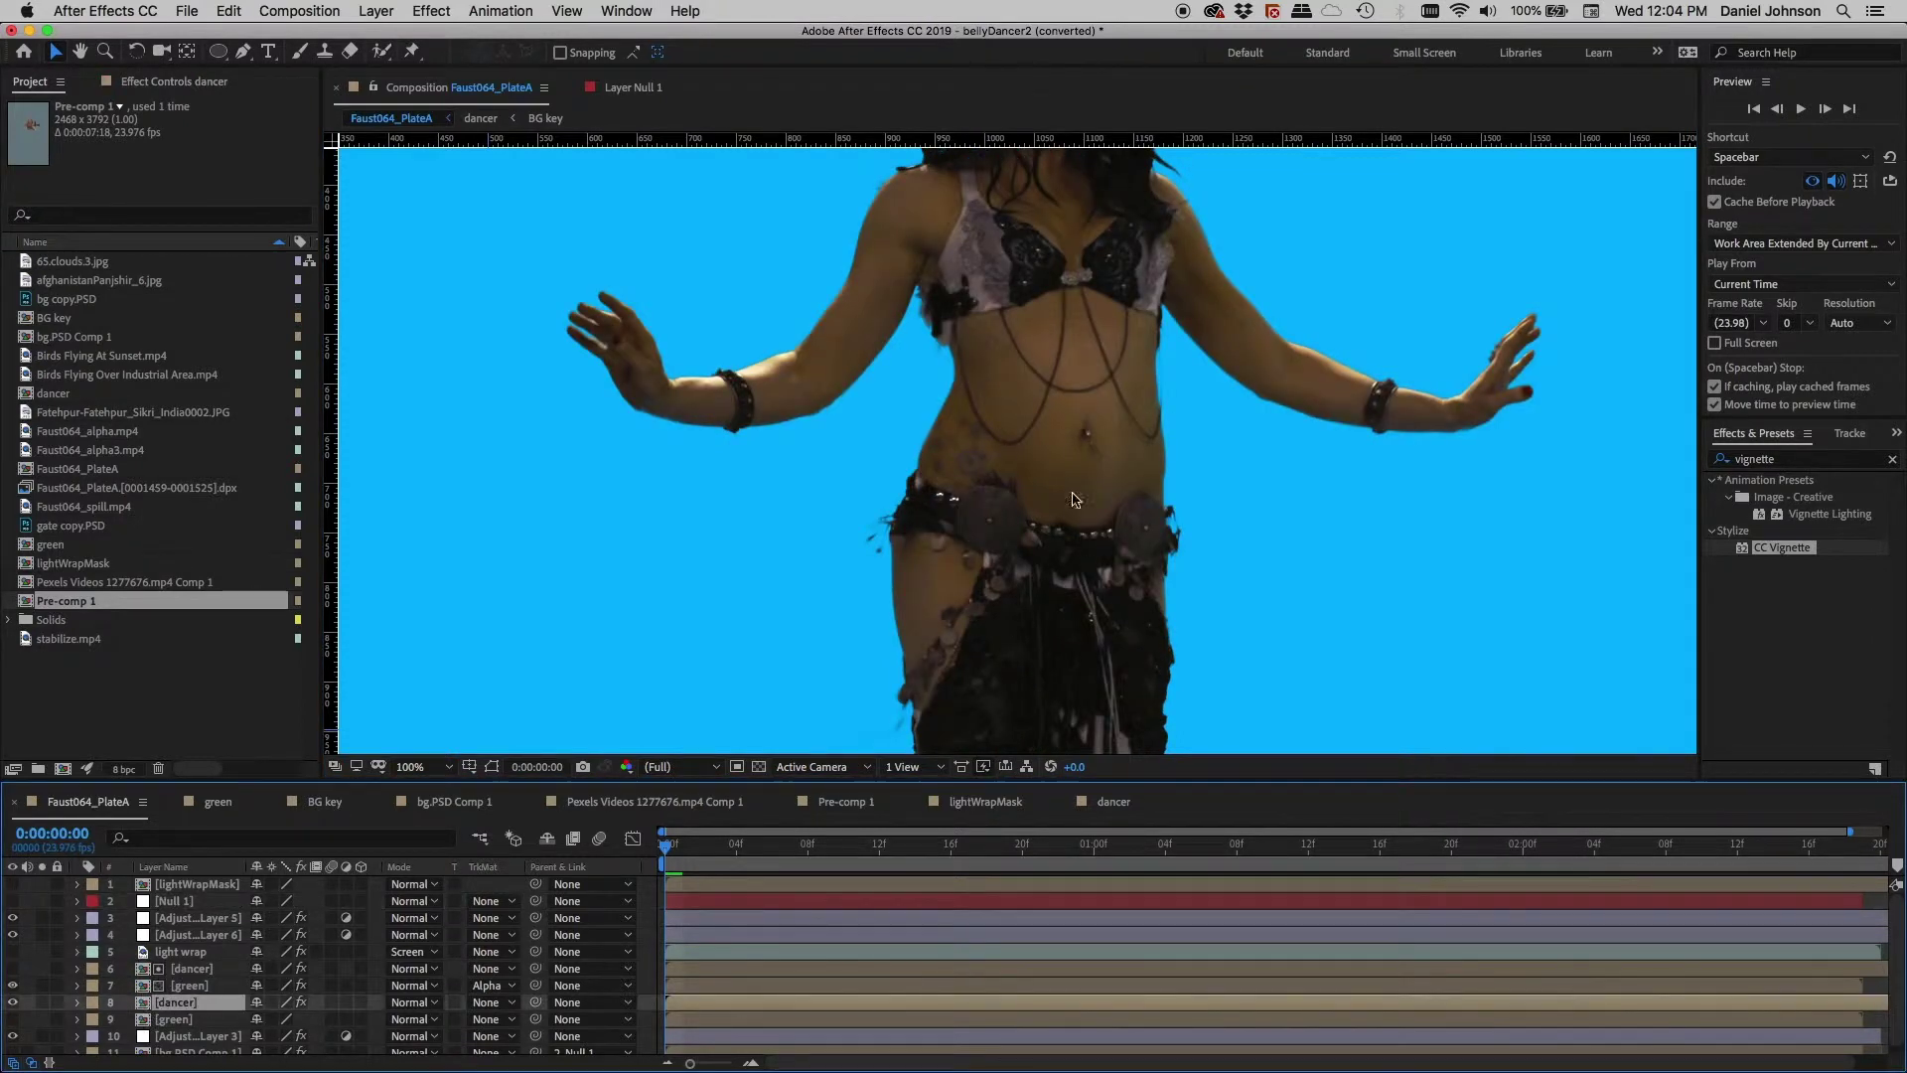
pyautogui.doubleClick(144, 1009)
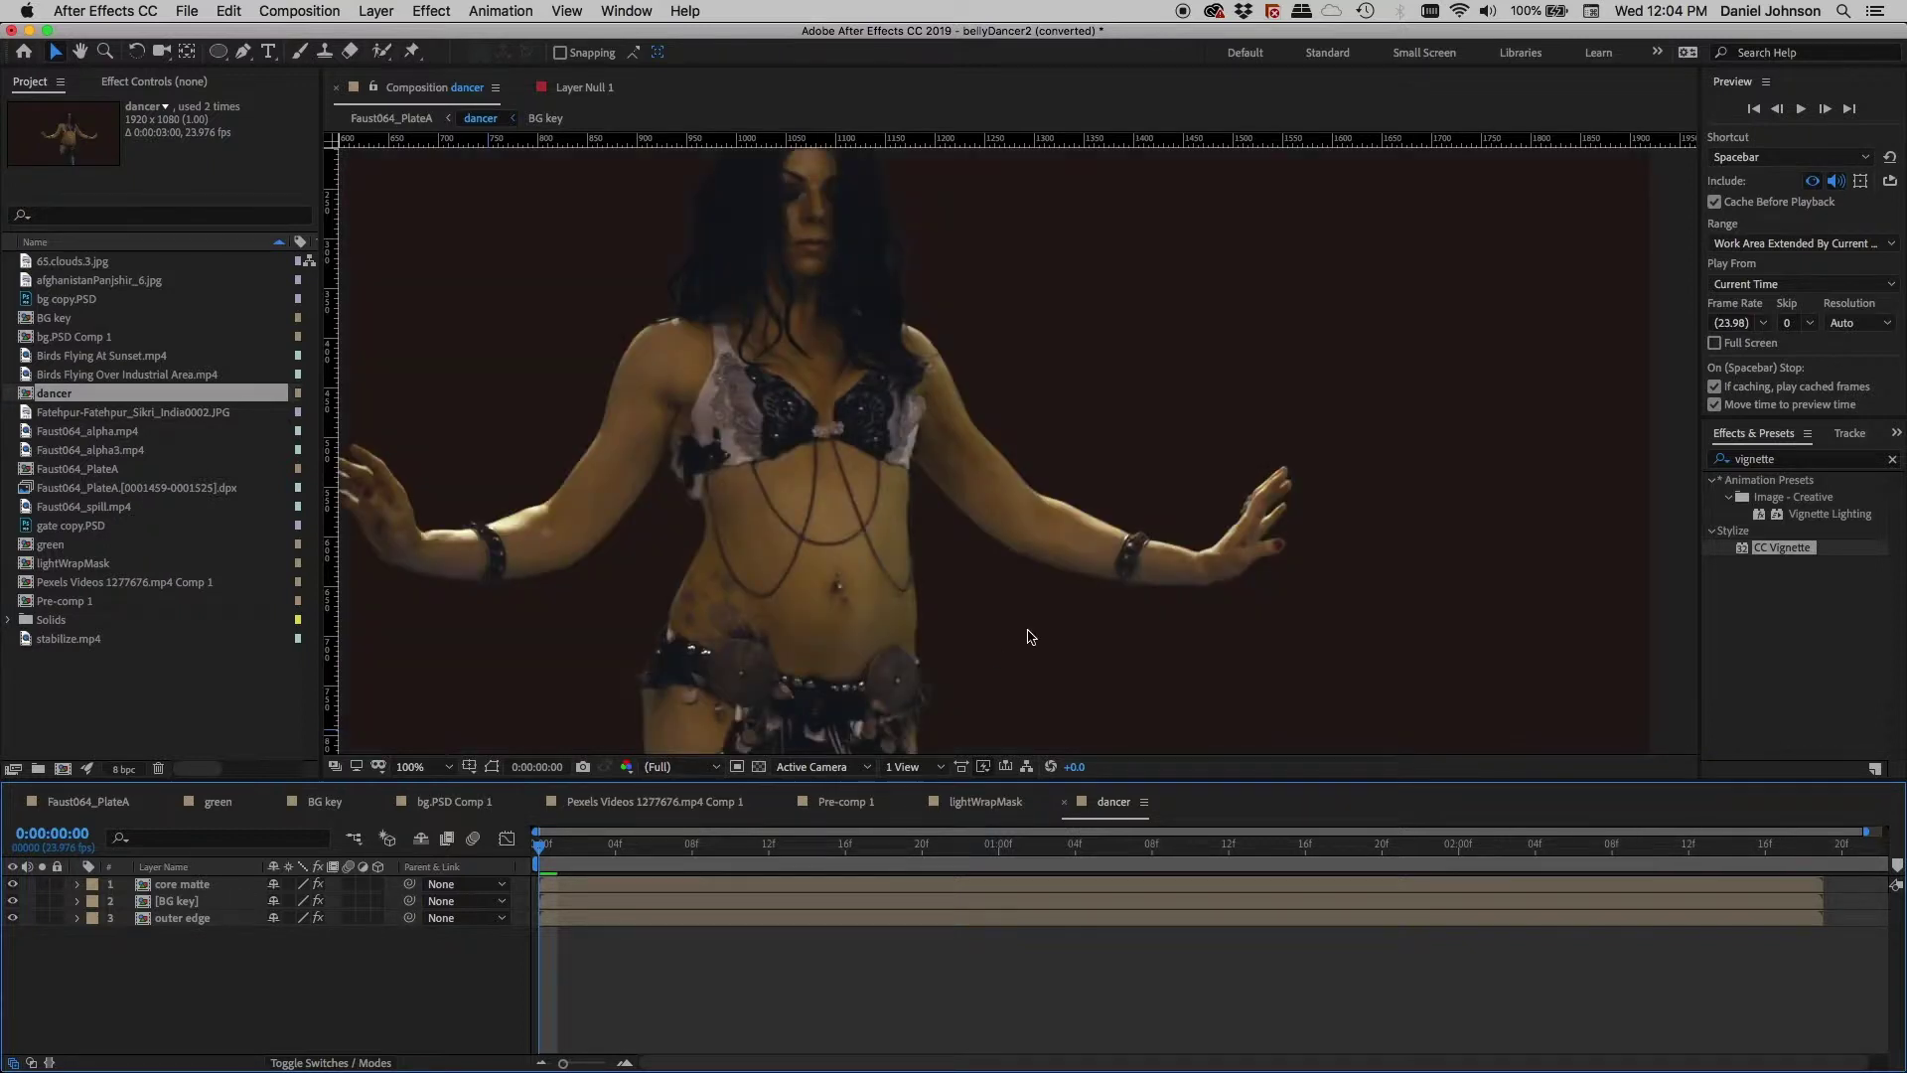
pyautogui.moveTo(745, 388); pyautogui.dragTo(882, 373)
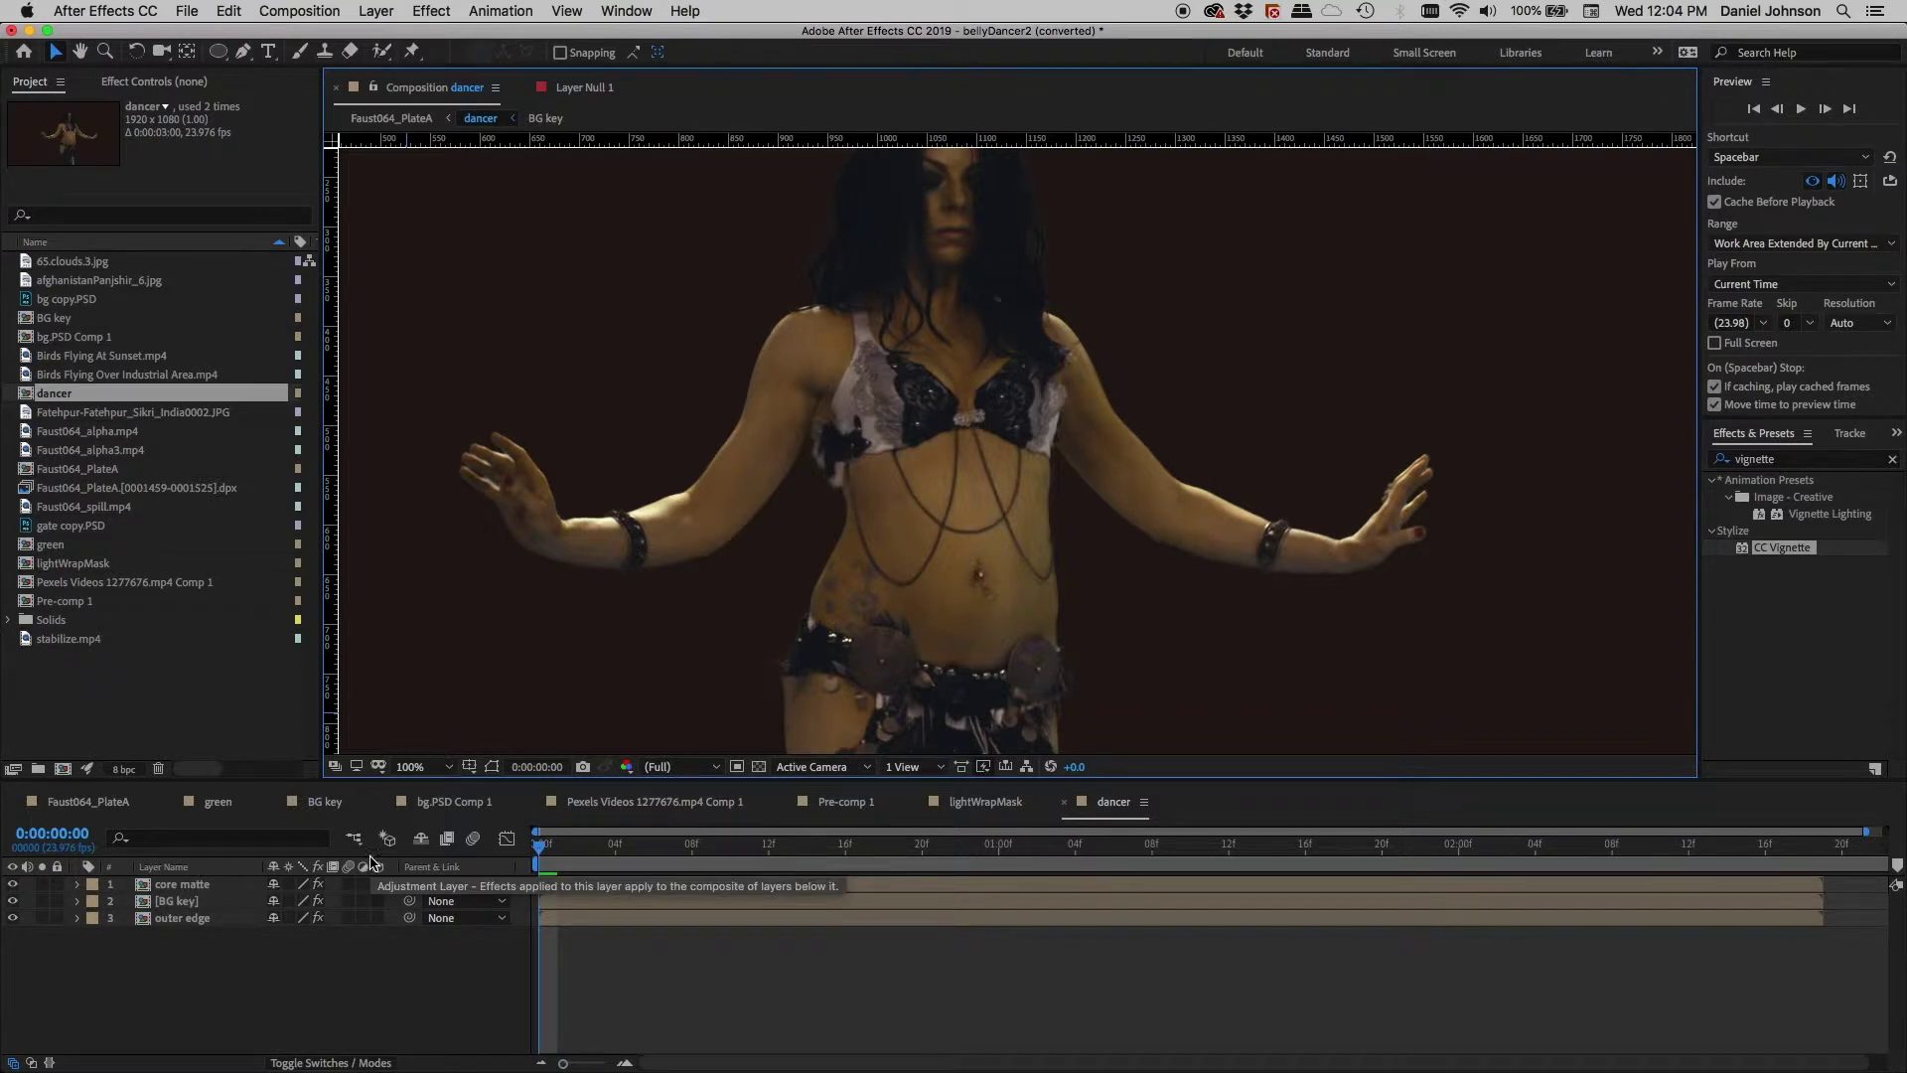
pyautogui.click(14, 895)
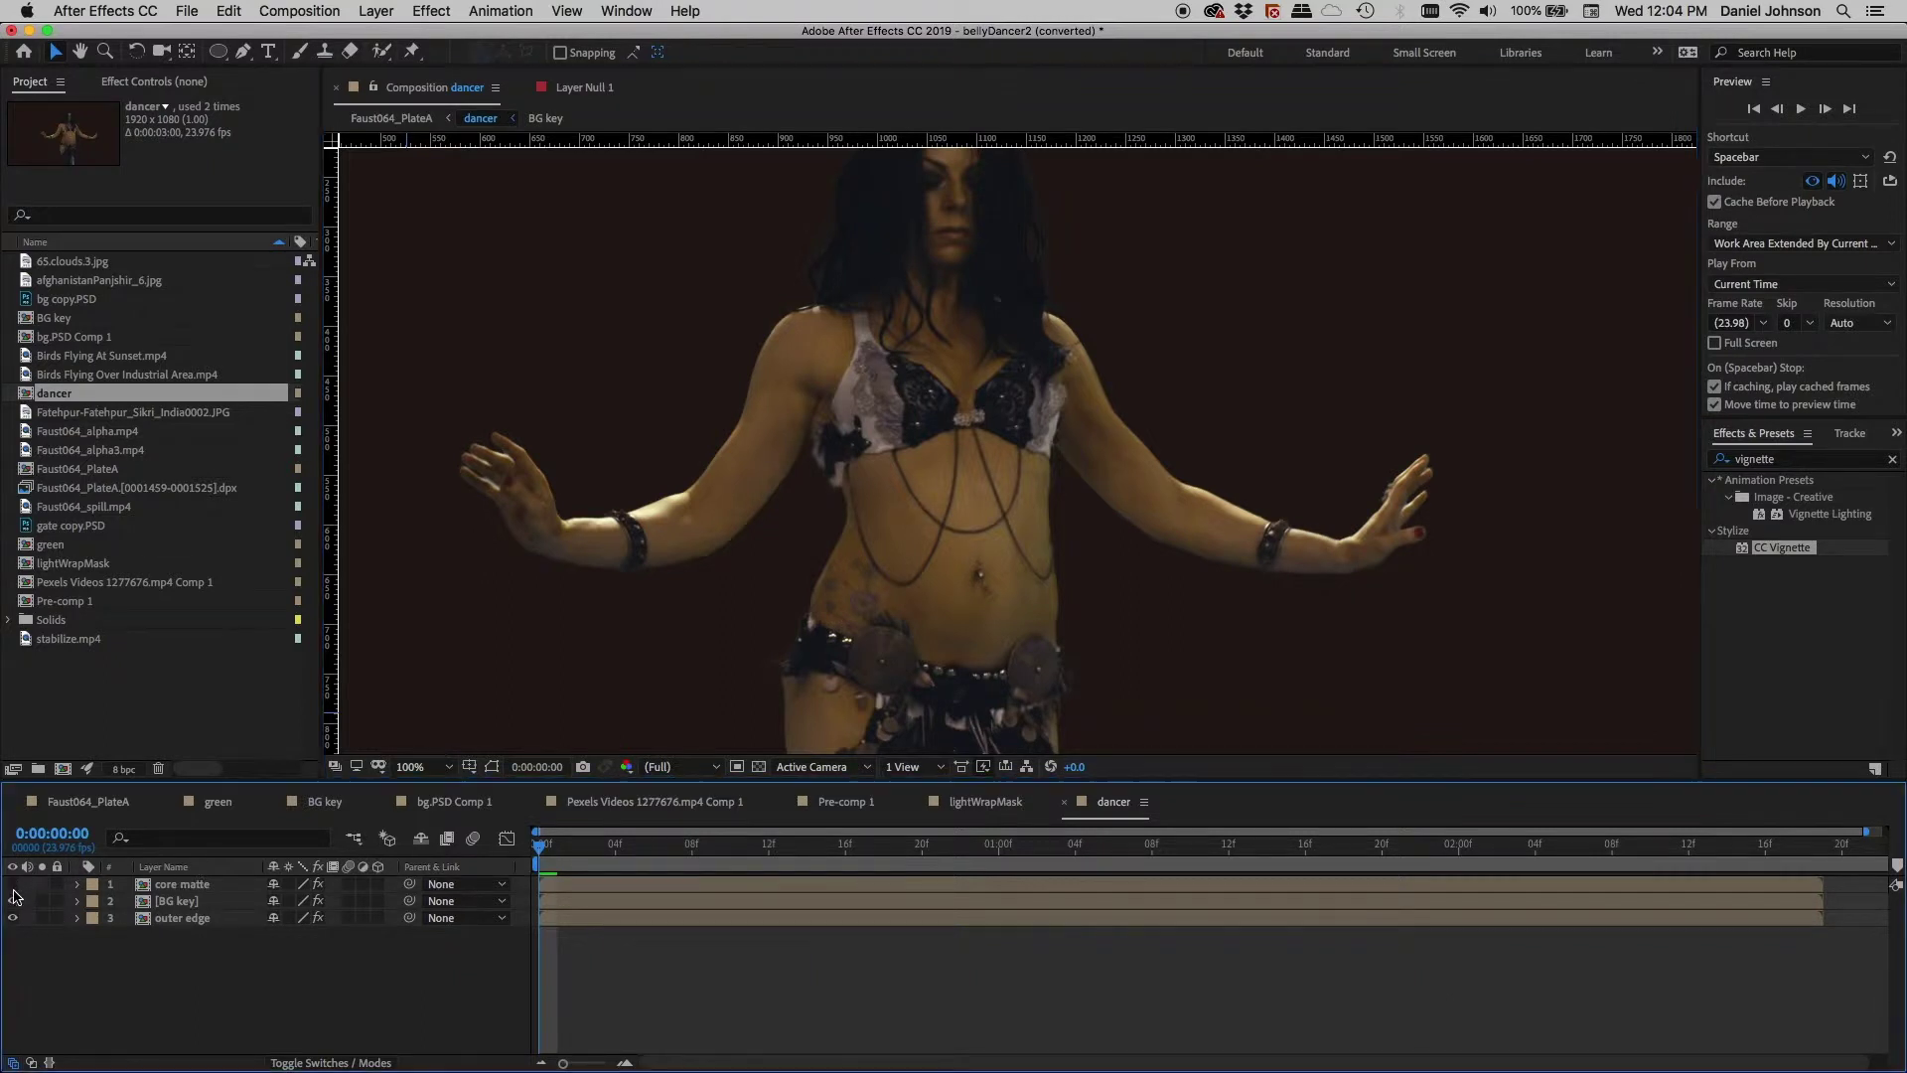
# - Disable the outer edge layer's Curves, Color Balance, Keylight, Key Cleaner, Advanced Spill Suppressor and Simple Choker effects to reveal the raw footage
pyautogui.click(188, 917)
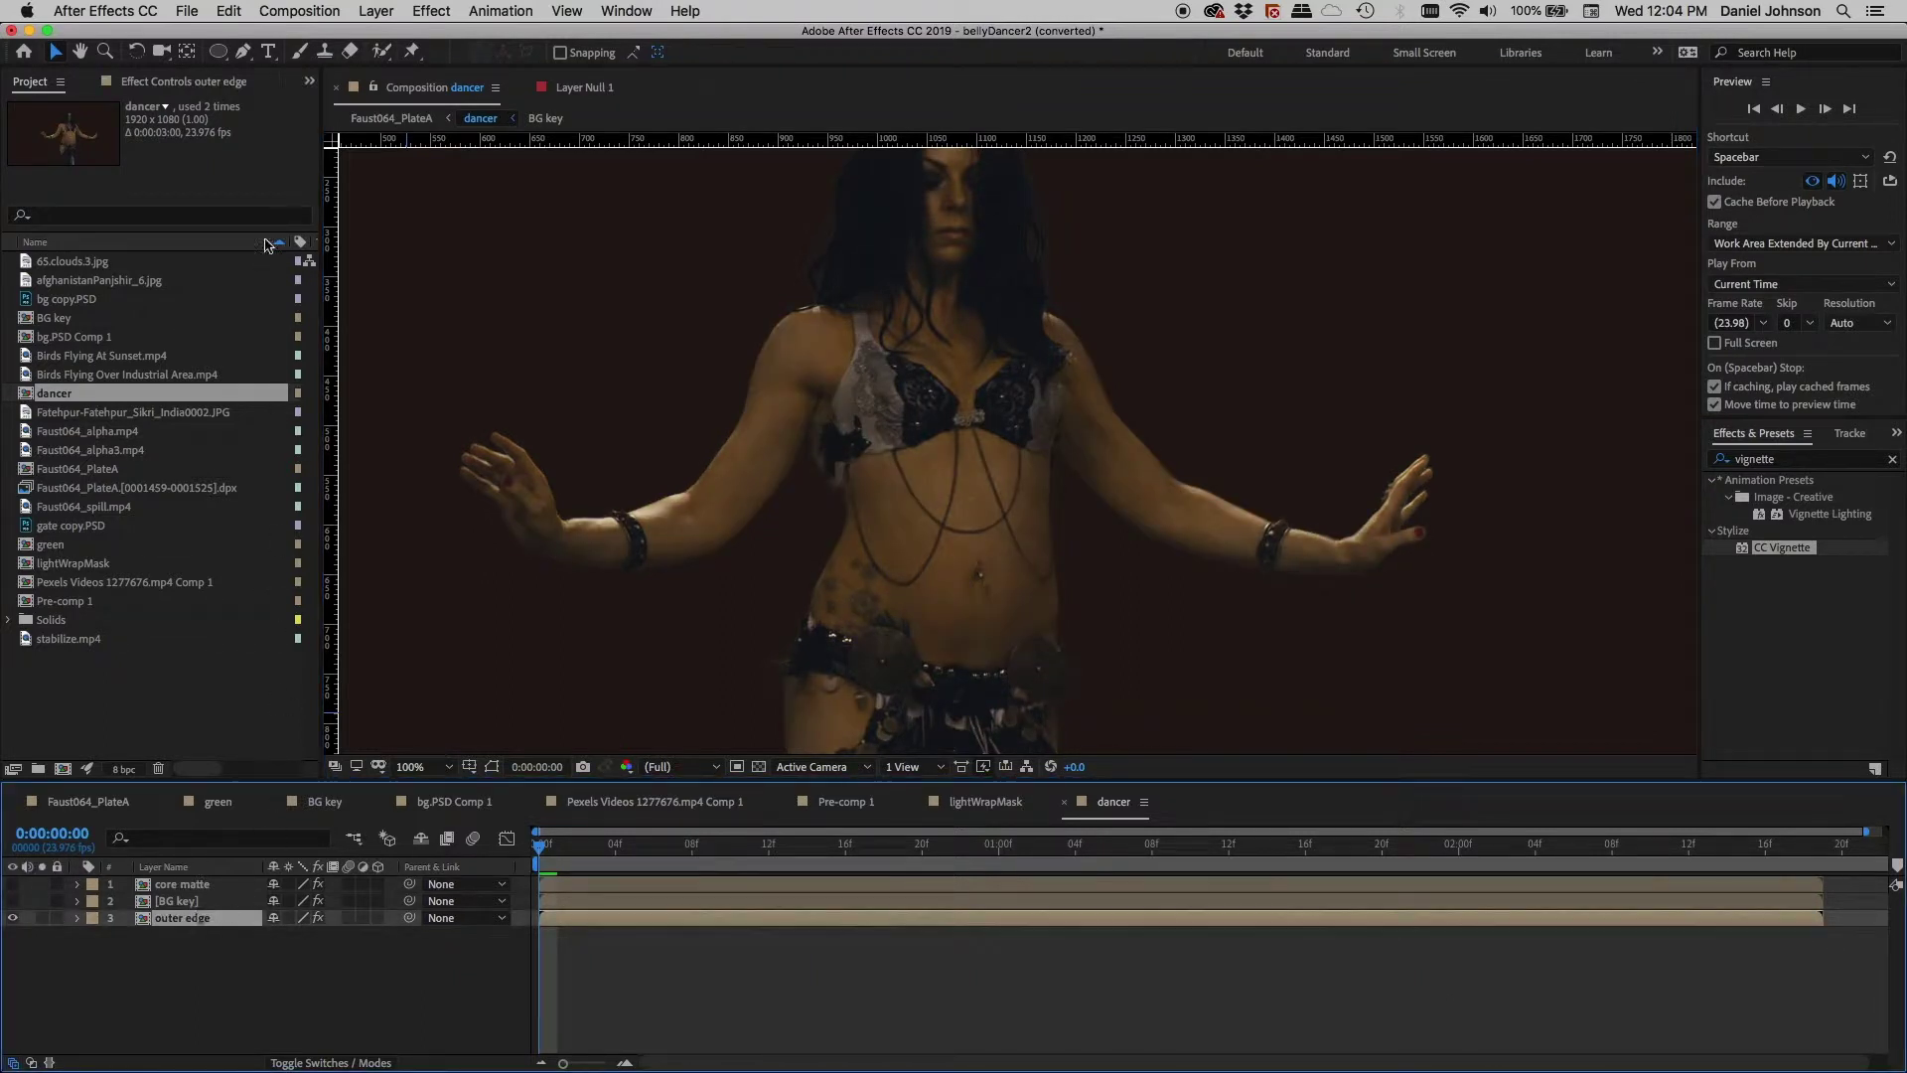
pyautogui.click(184, 82)
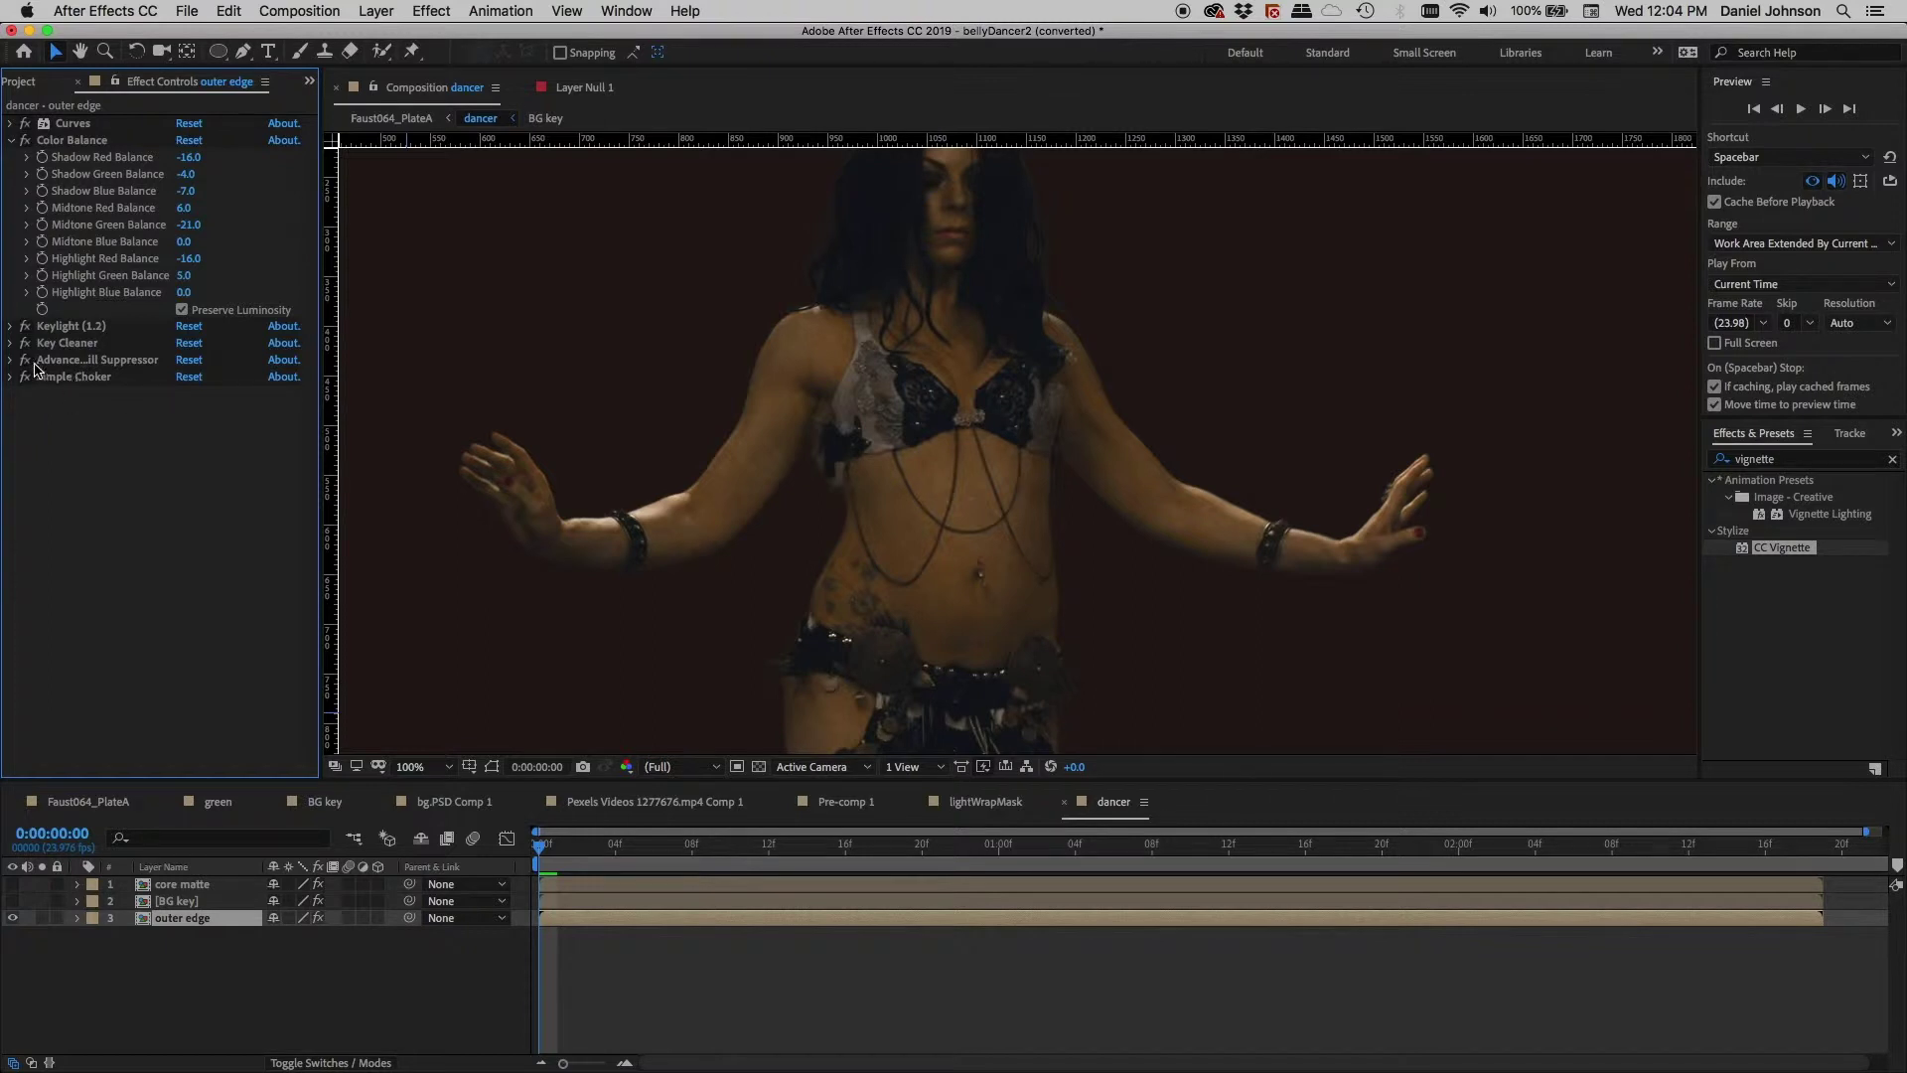
pyautogui.moveTo(25, 325); pyautogui.dragTo(25, 377)
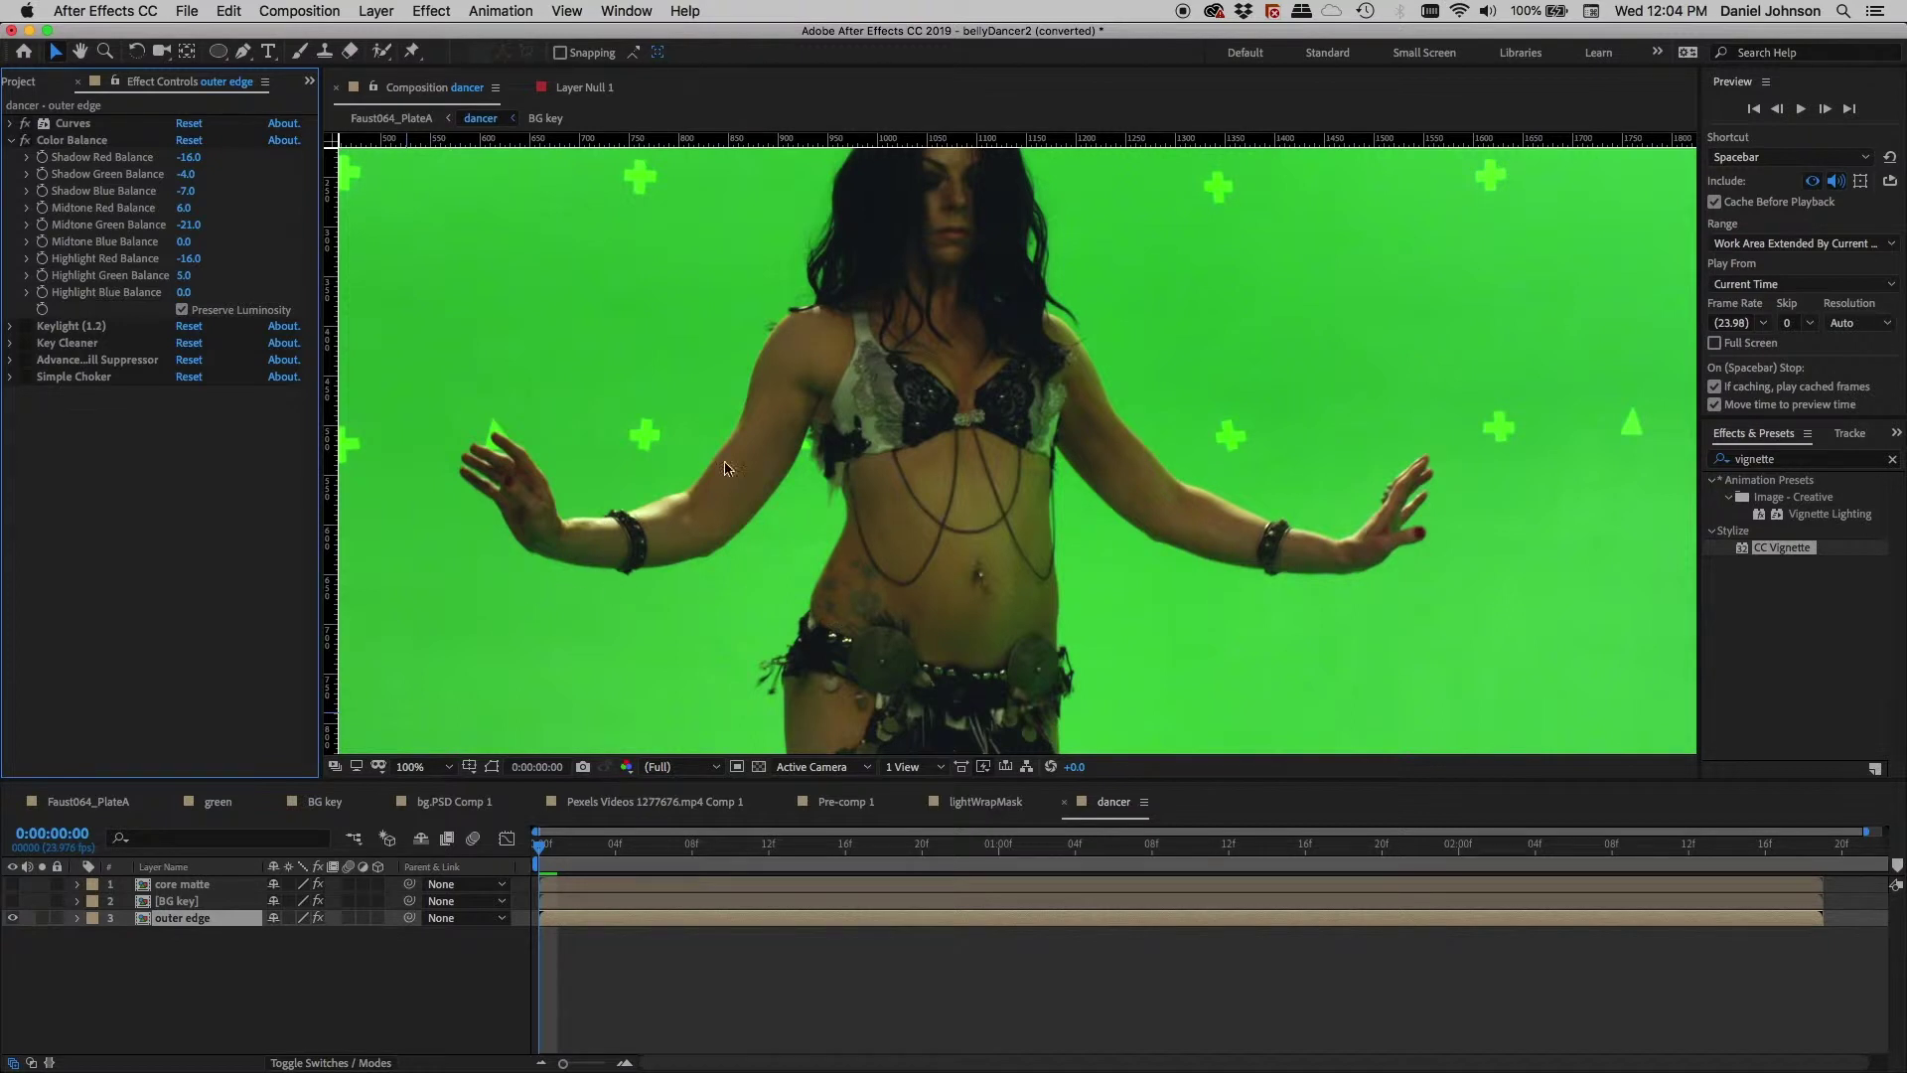
pyautogui.click(25, 123)
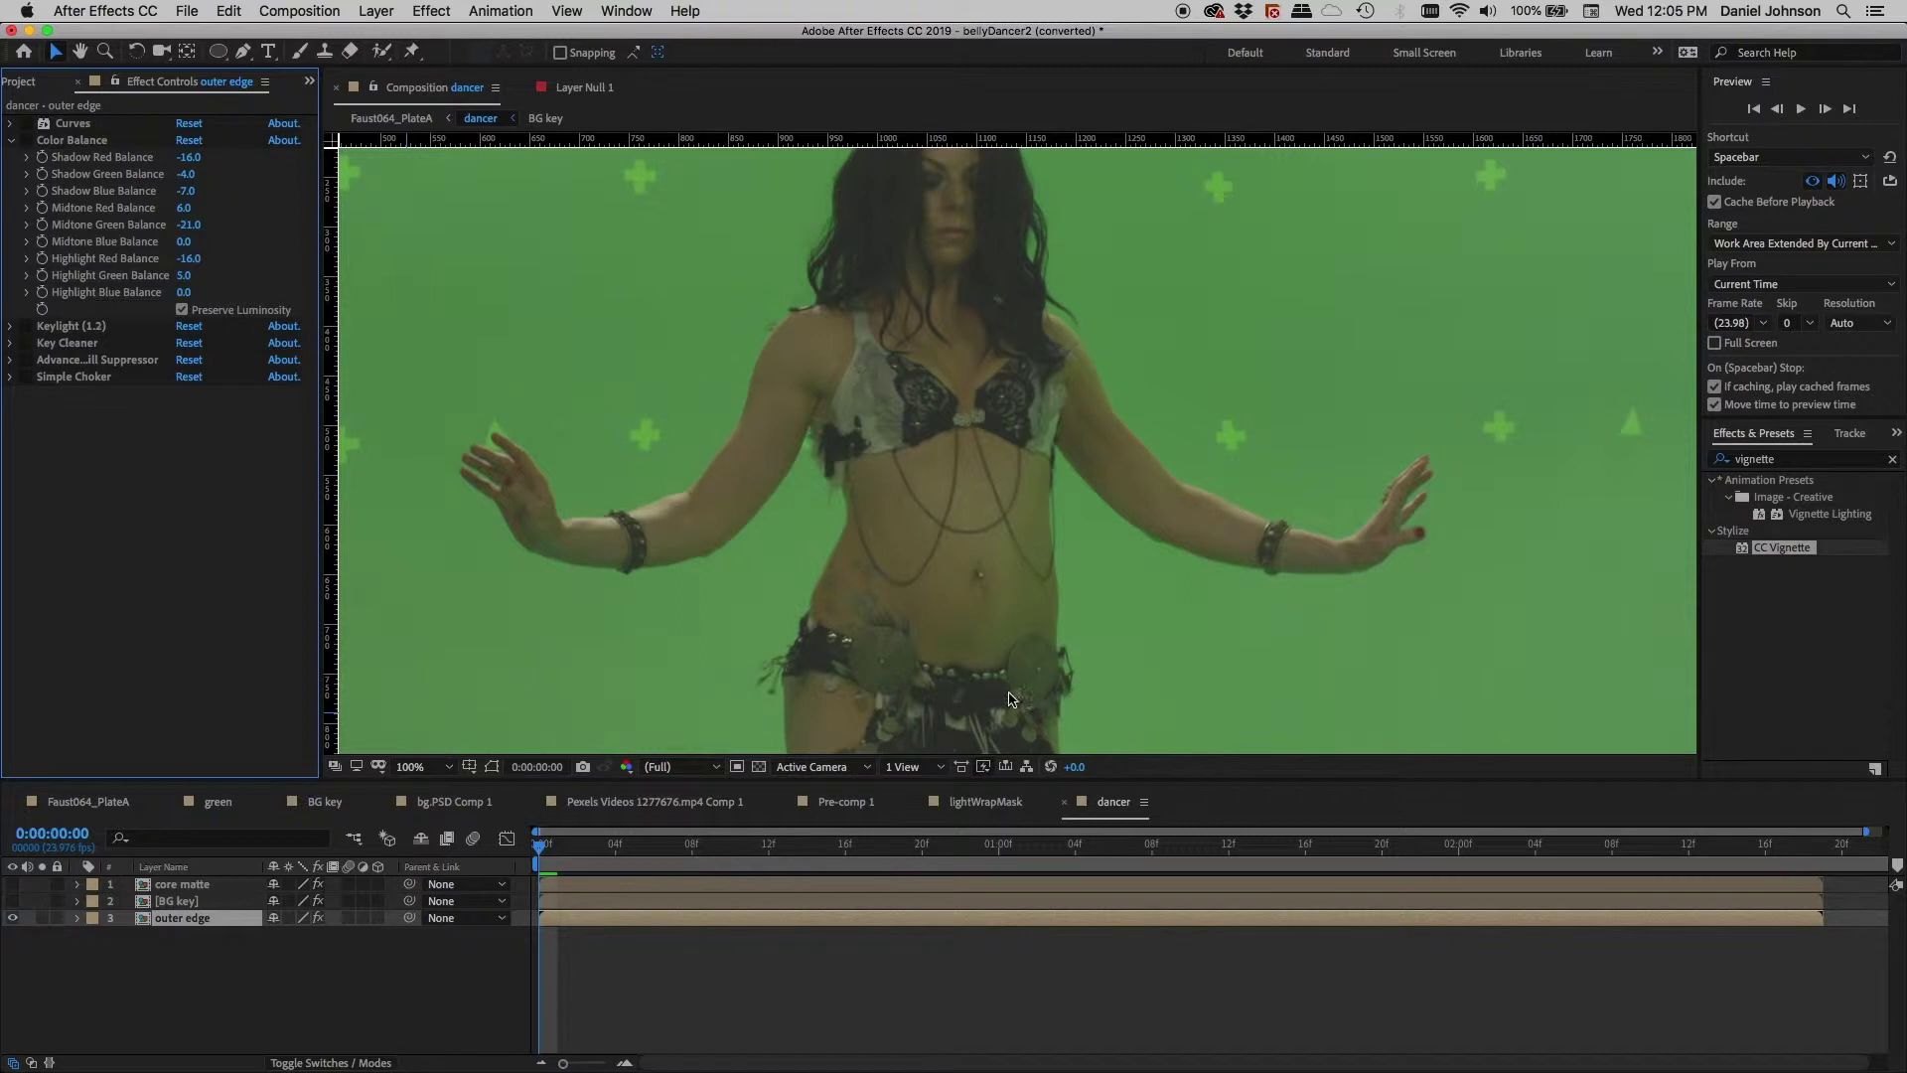
# - Examine the dancer's waist and belt in the raw green-screen footage up to frame 4
pyautogui.press('h')
pyautogui.moveTo(1053, 695); pyautogui.dragTo(955, 638)
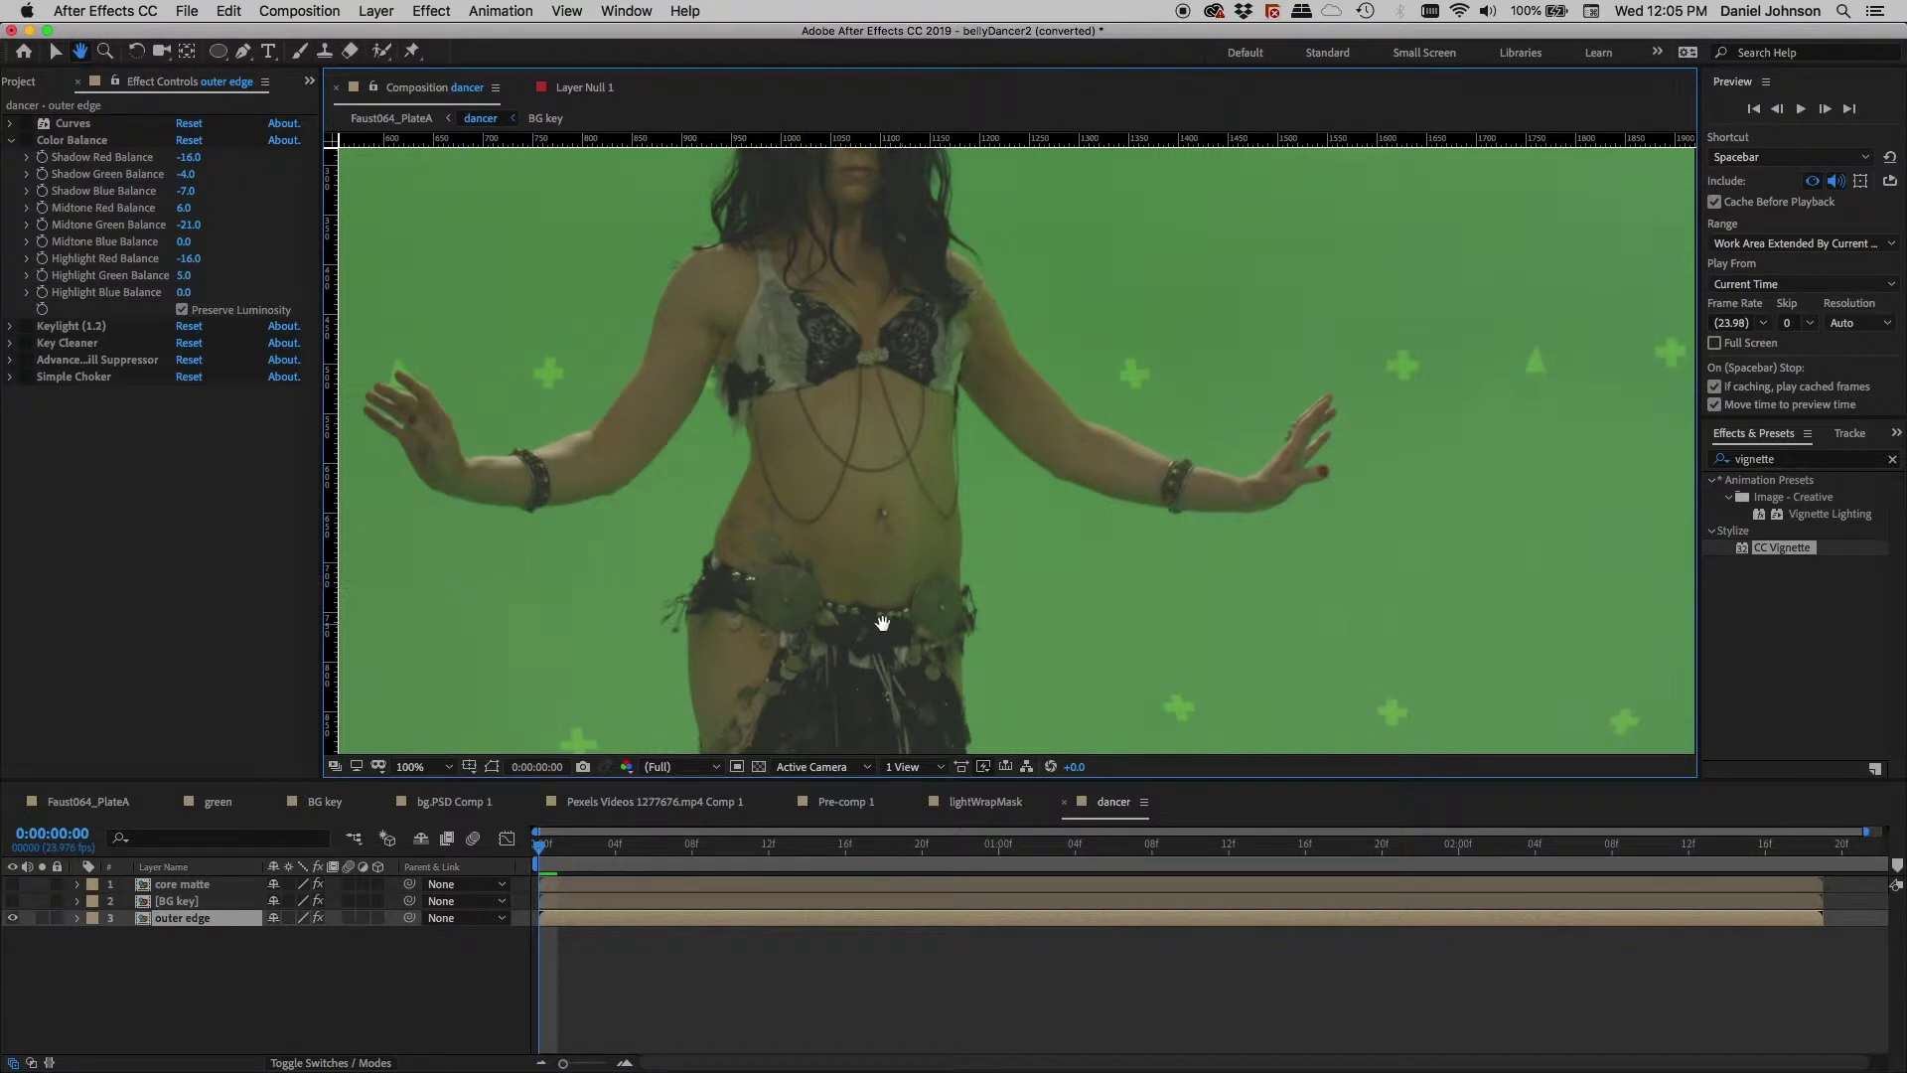
pyautogui.moveTo(929, 624); pyautogui.dragTo(978, 620)
pyautogui.press('v')
pyautogui.scroll(2, 980, 621)
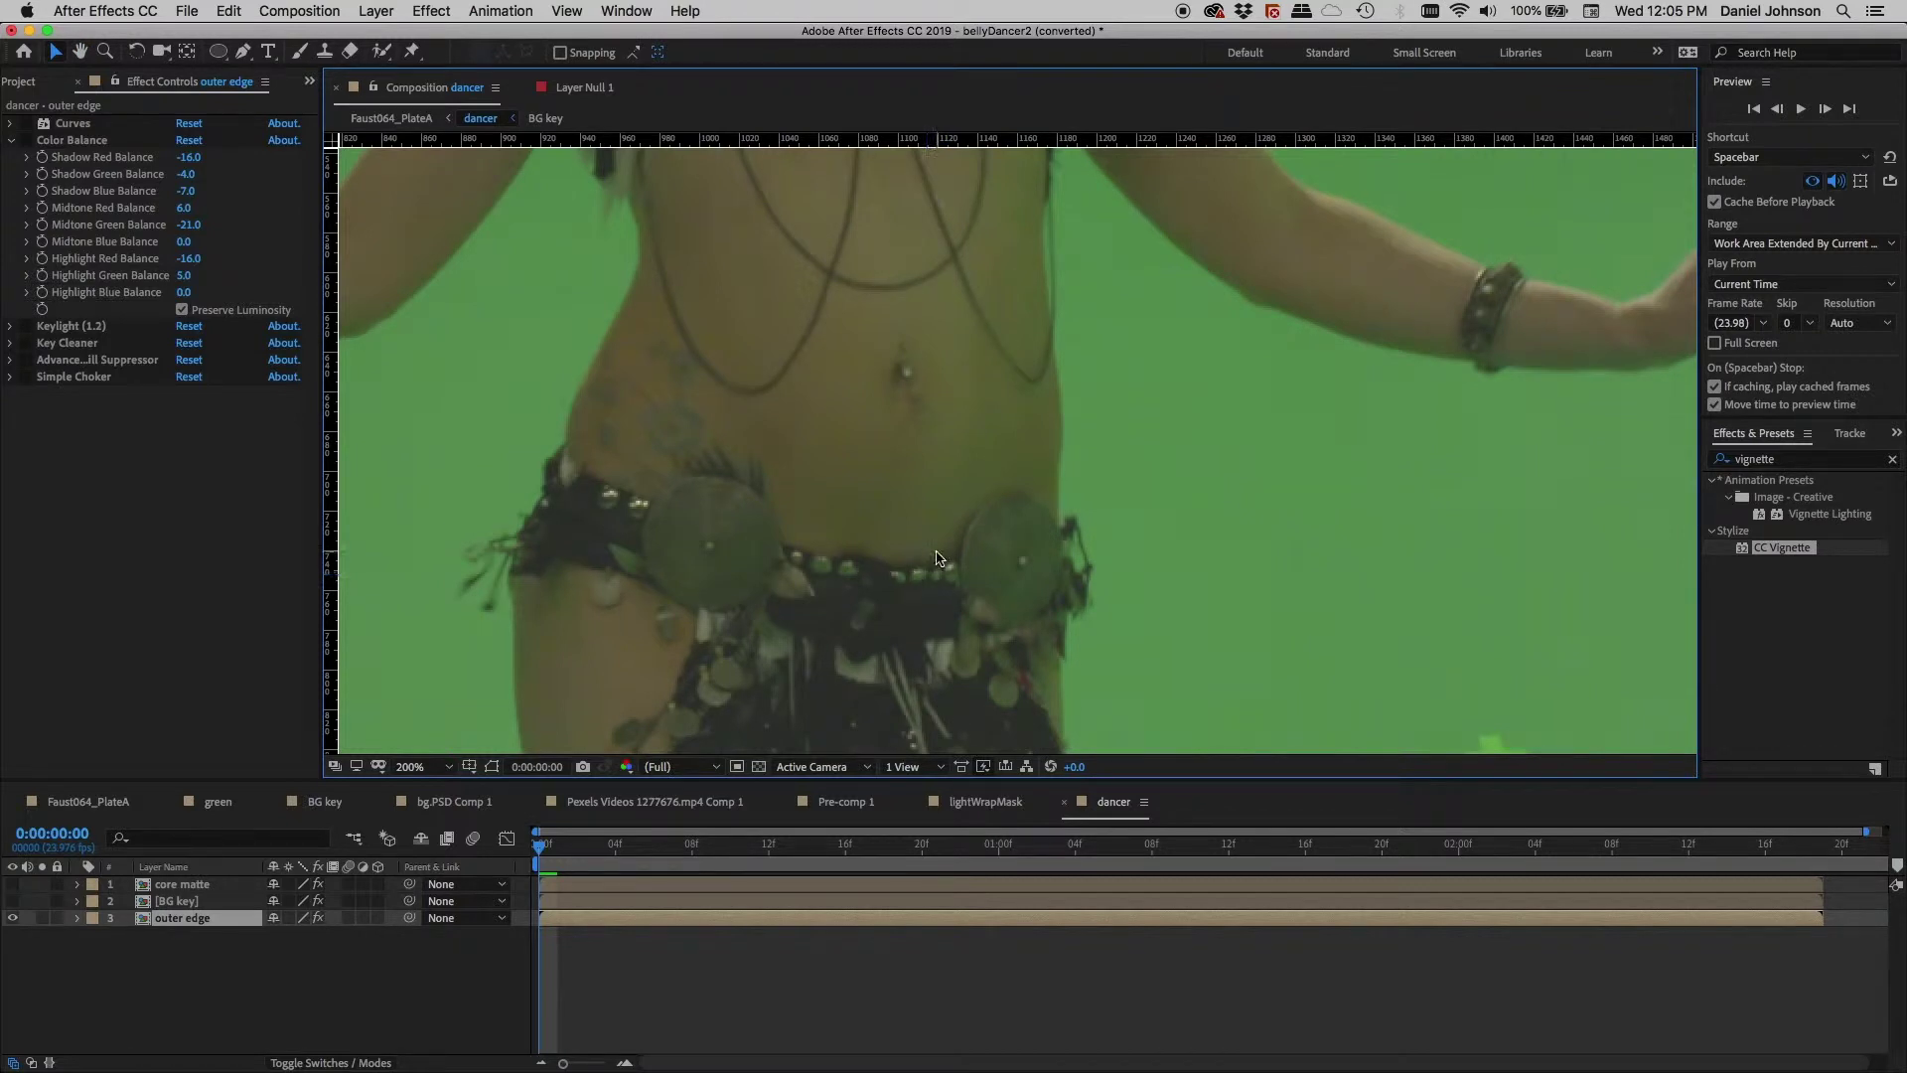
pyautogui.press('space')
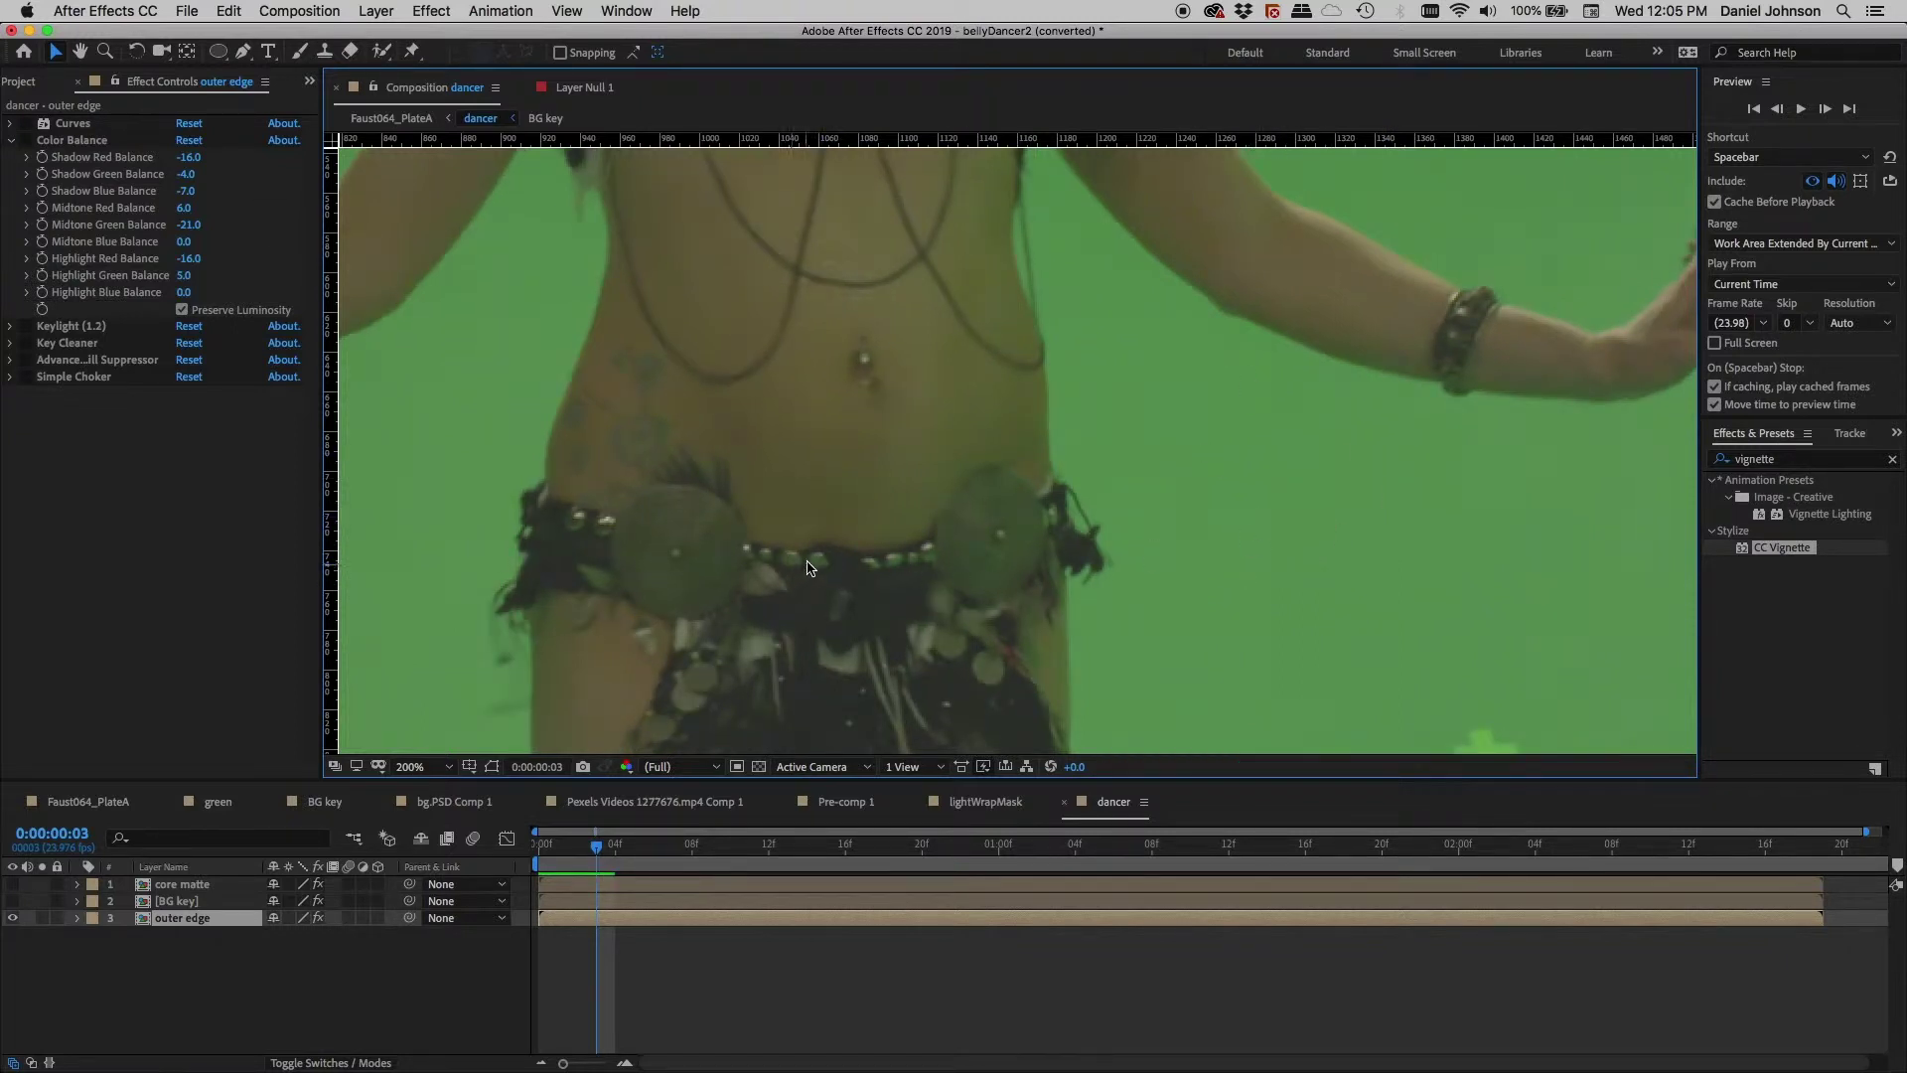
pyautogui.press('pagedown')
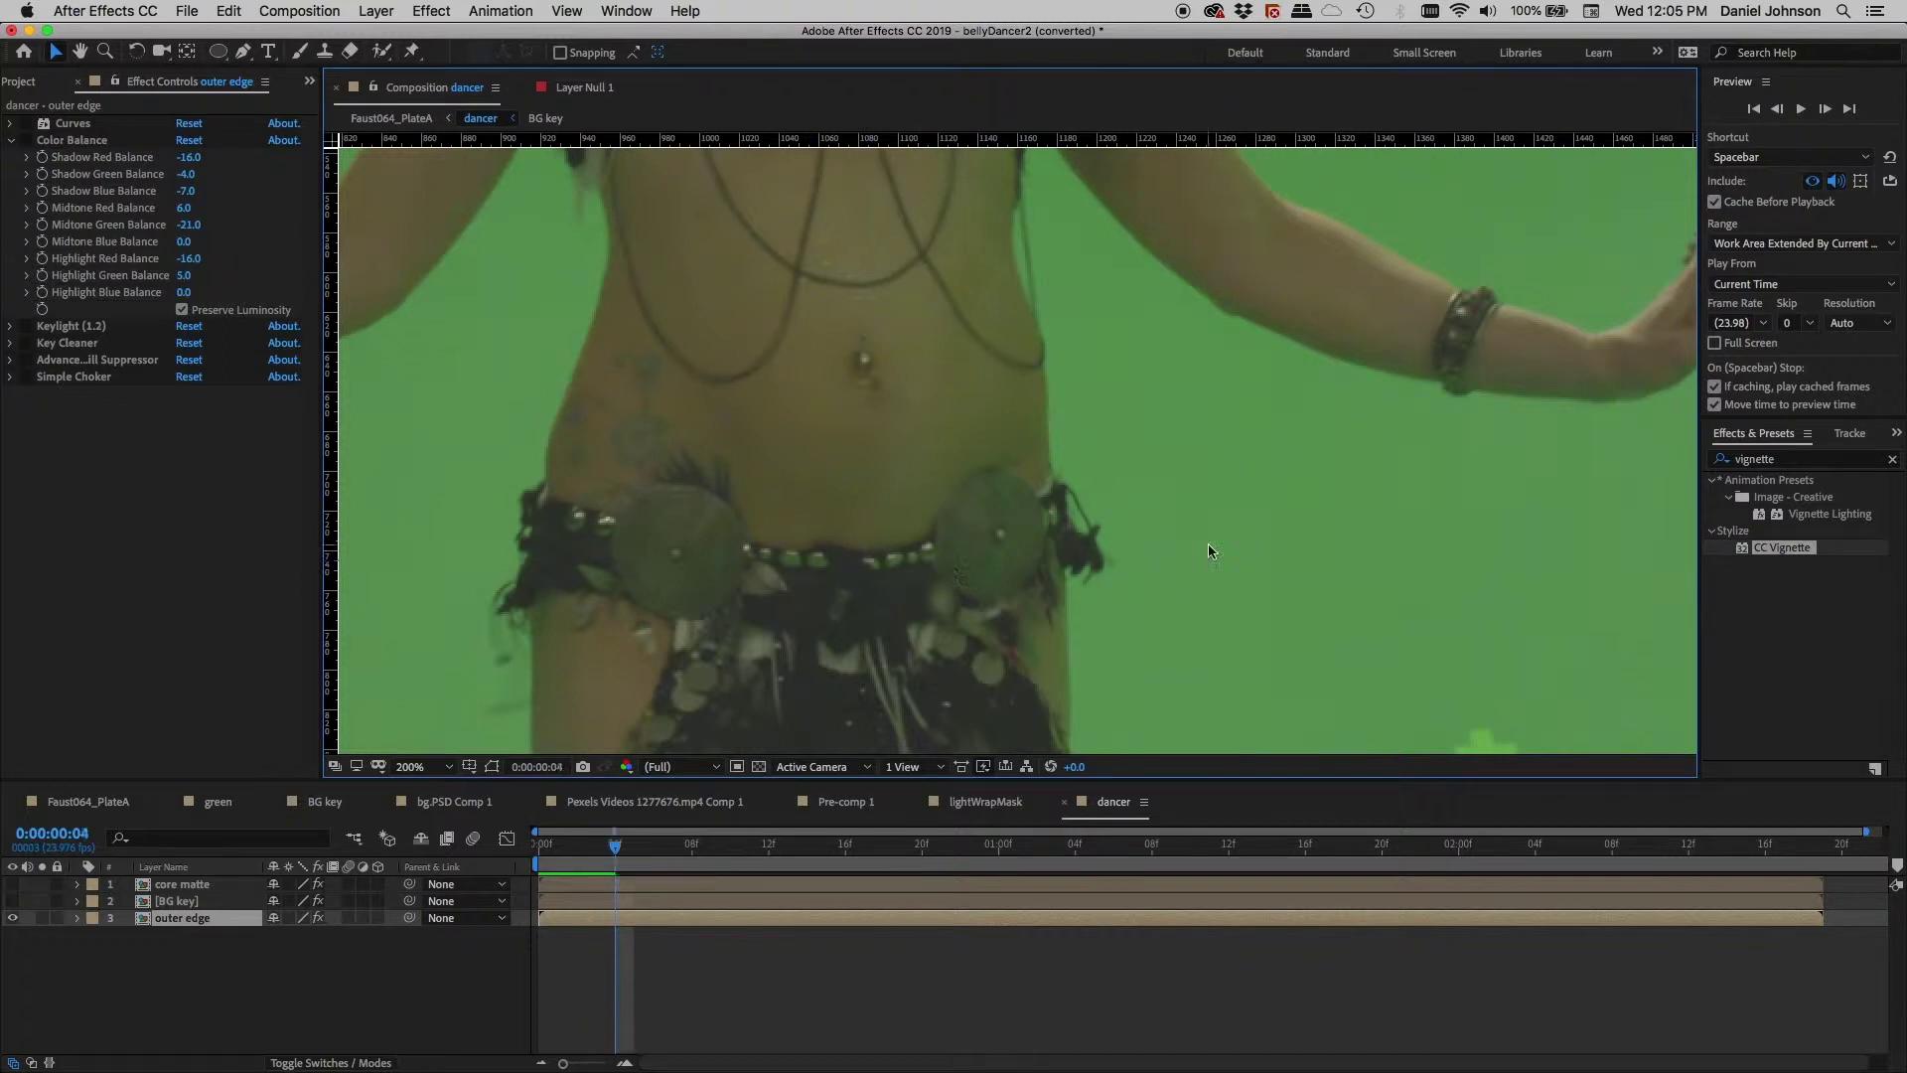
pyautogui.press('space')
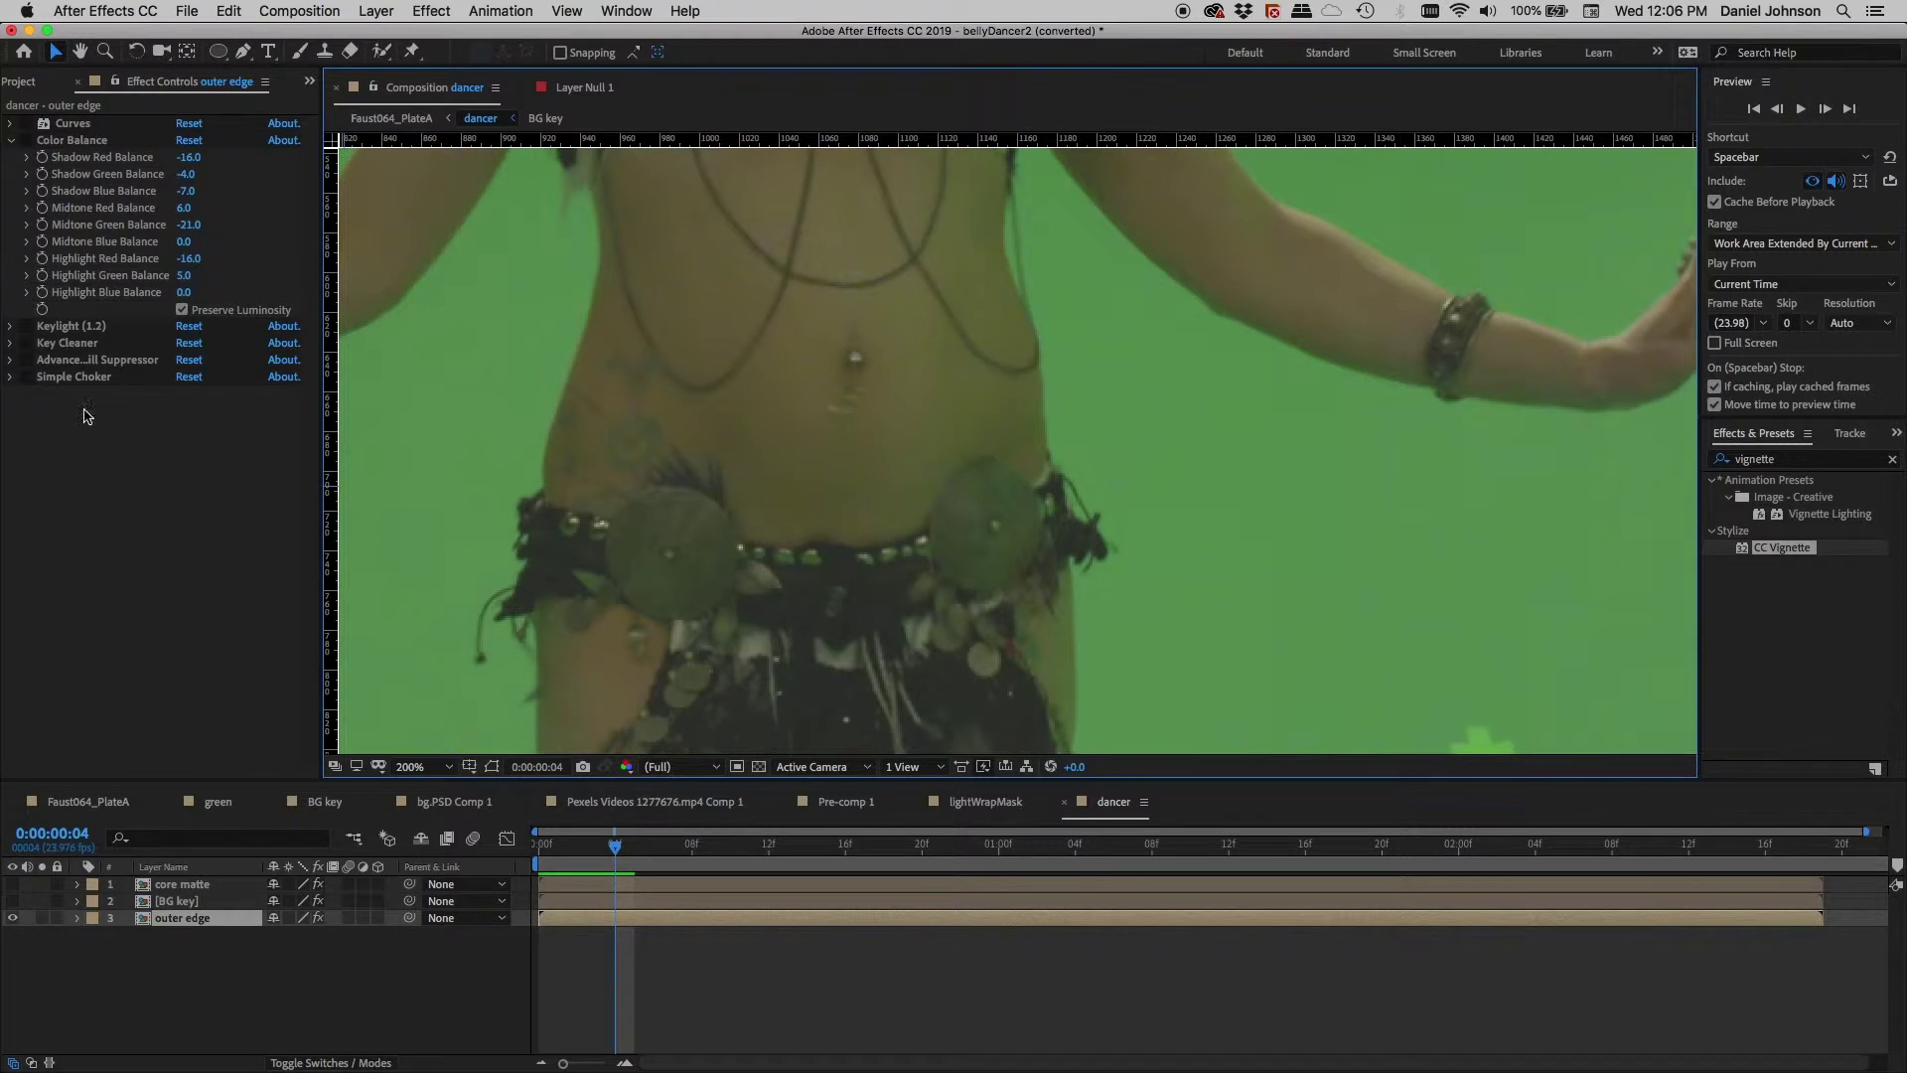
# - Re-enable Keylight, Key Cleaner and Advanced Spill Suppressor on the outer edge layer
pyautogui.click(24, 325)
pyautogui.click(24, 342)
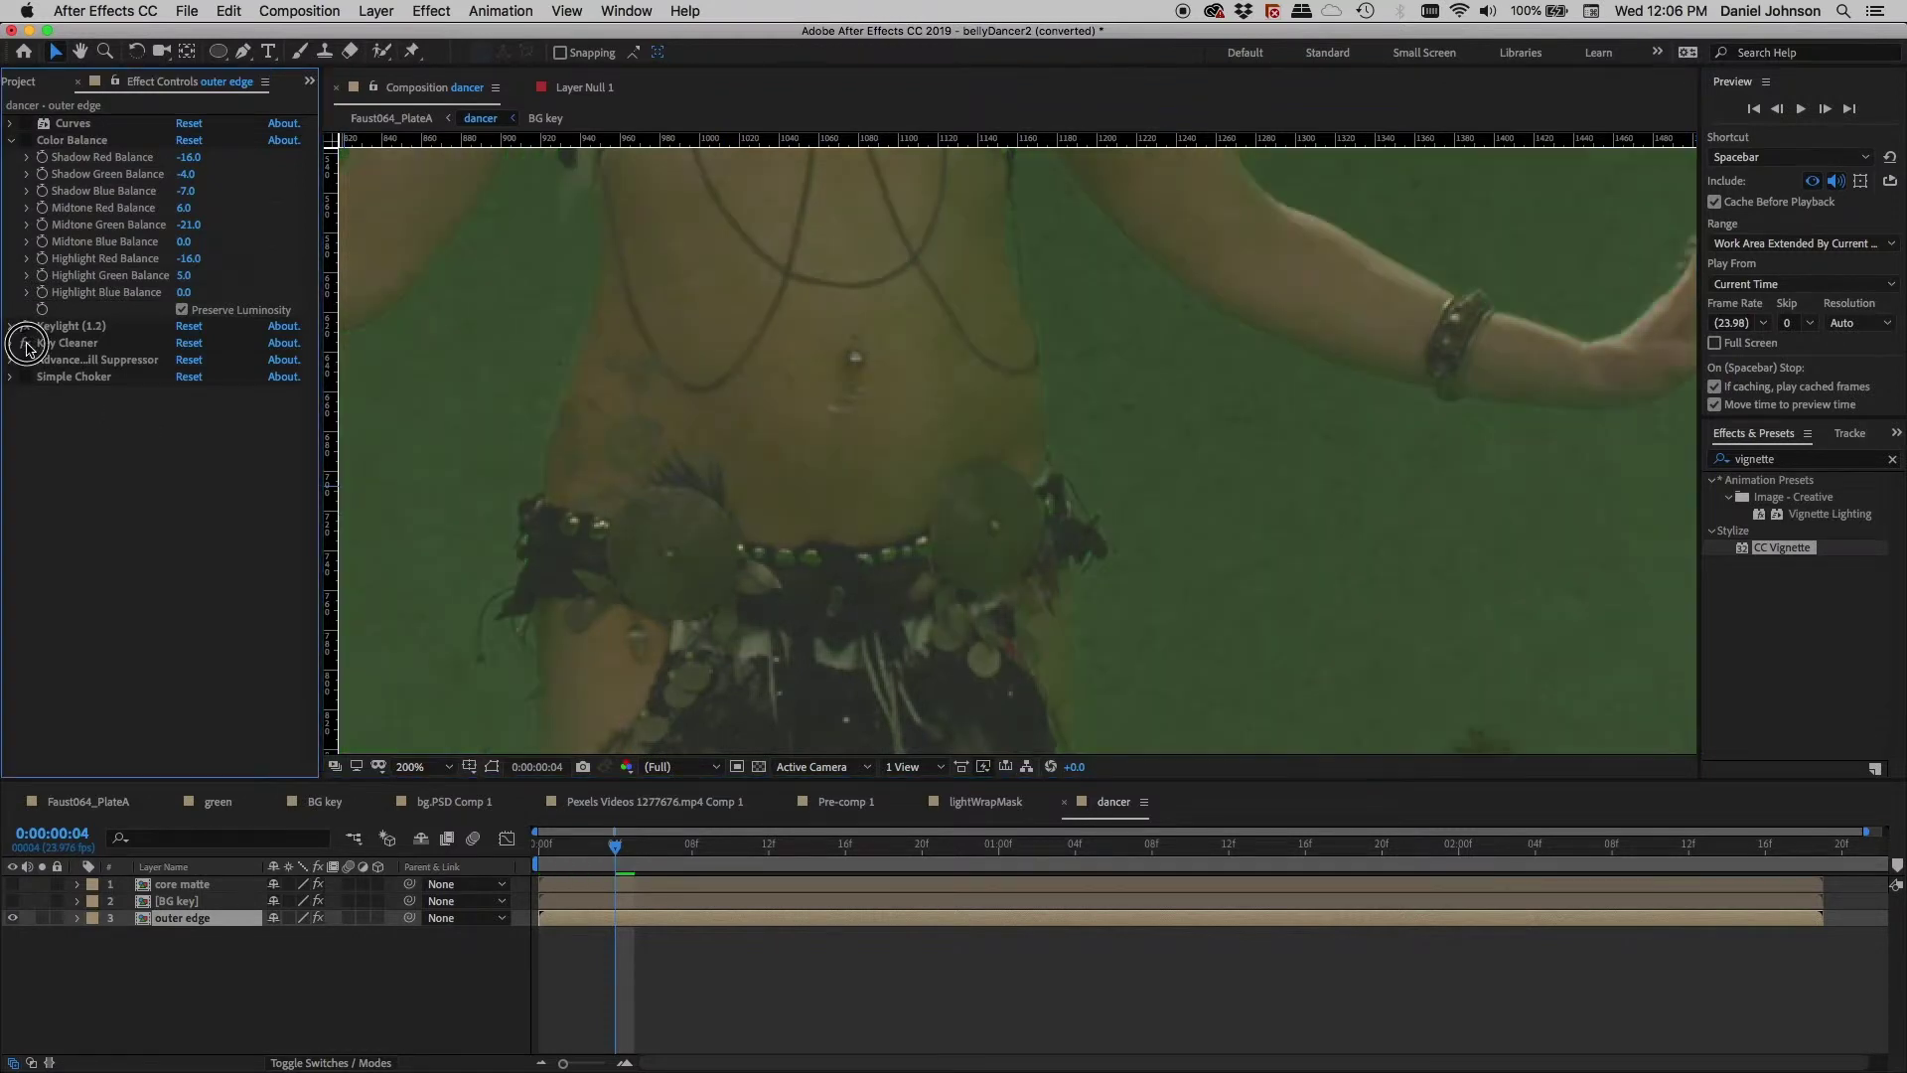
pyautogui.click(24, 360)
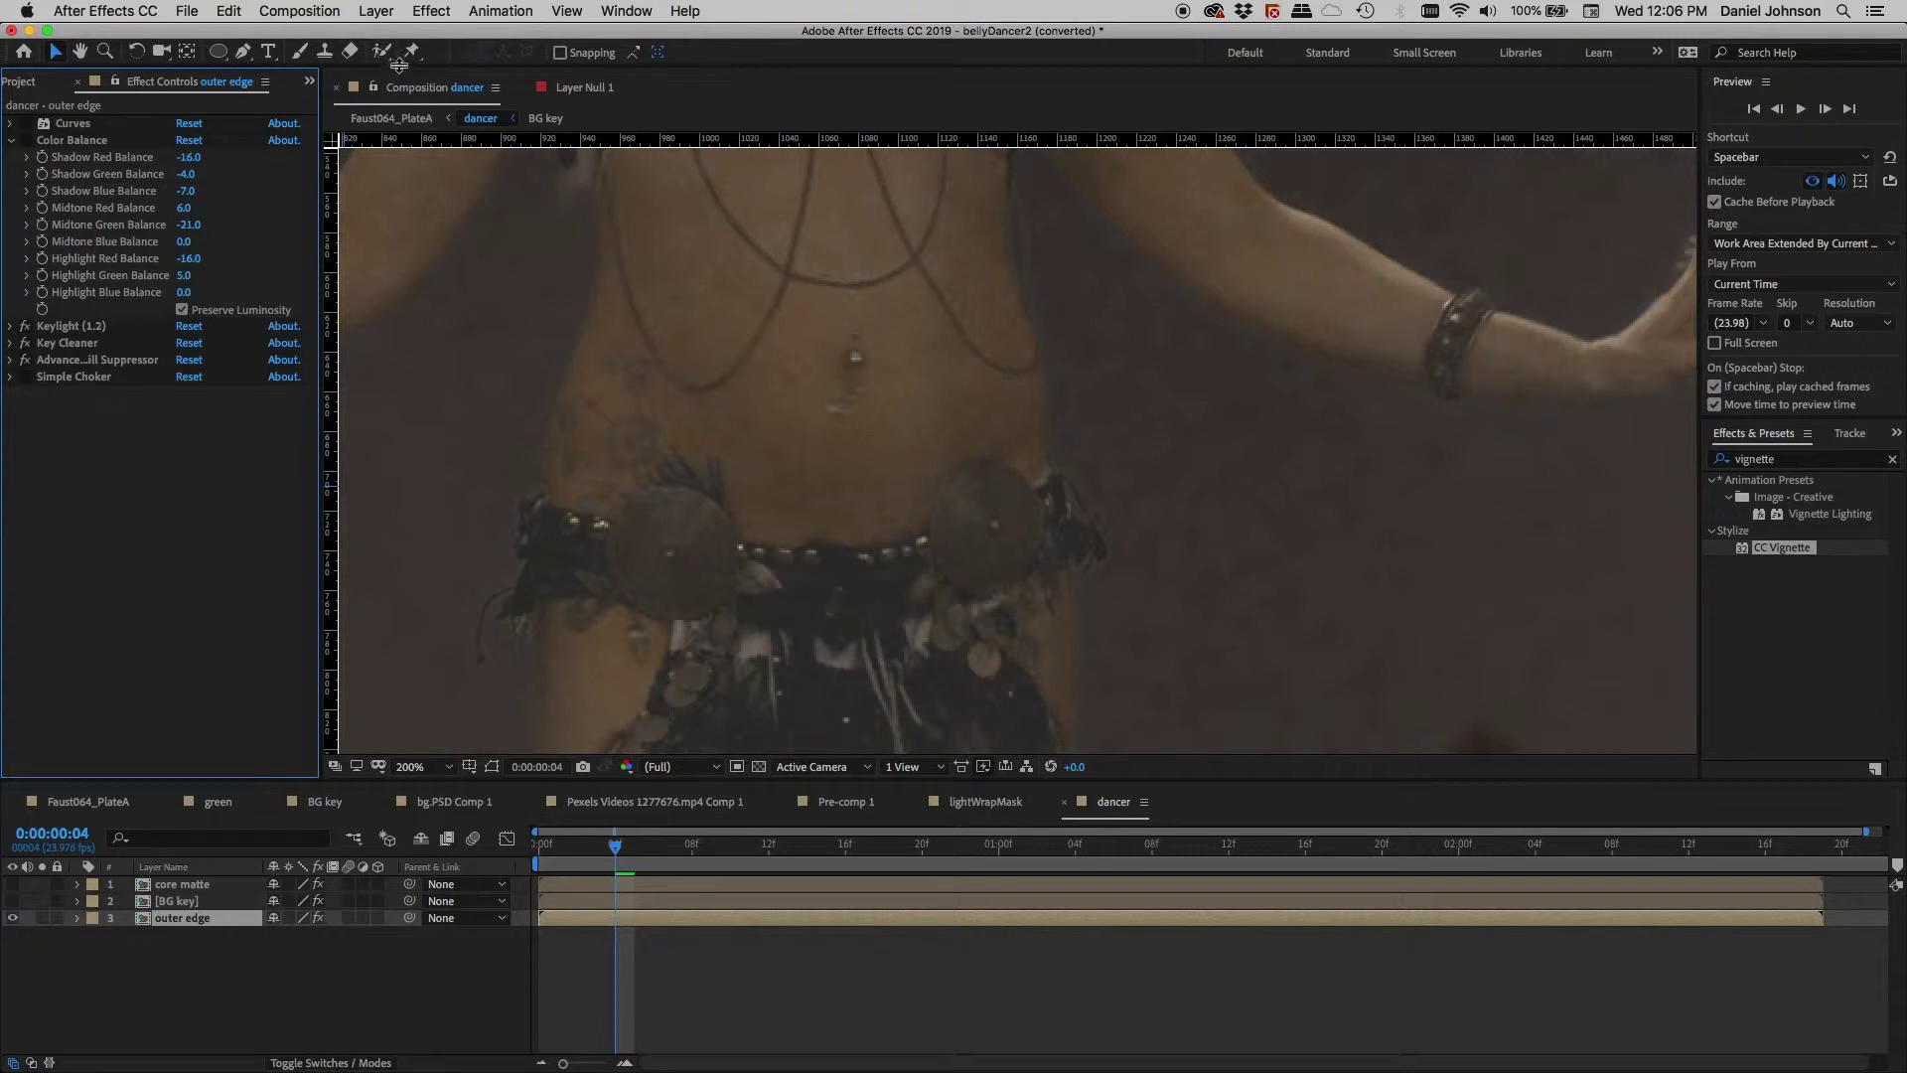
# - Change the dancer composition's background color to magenta C800FF
pyautogui.click(327, 12)
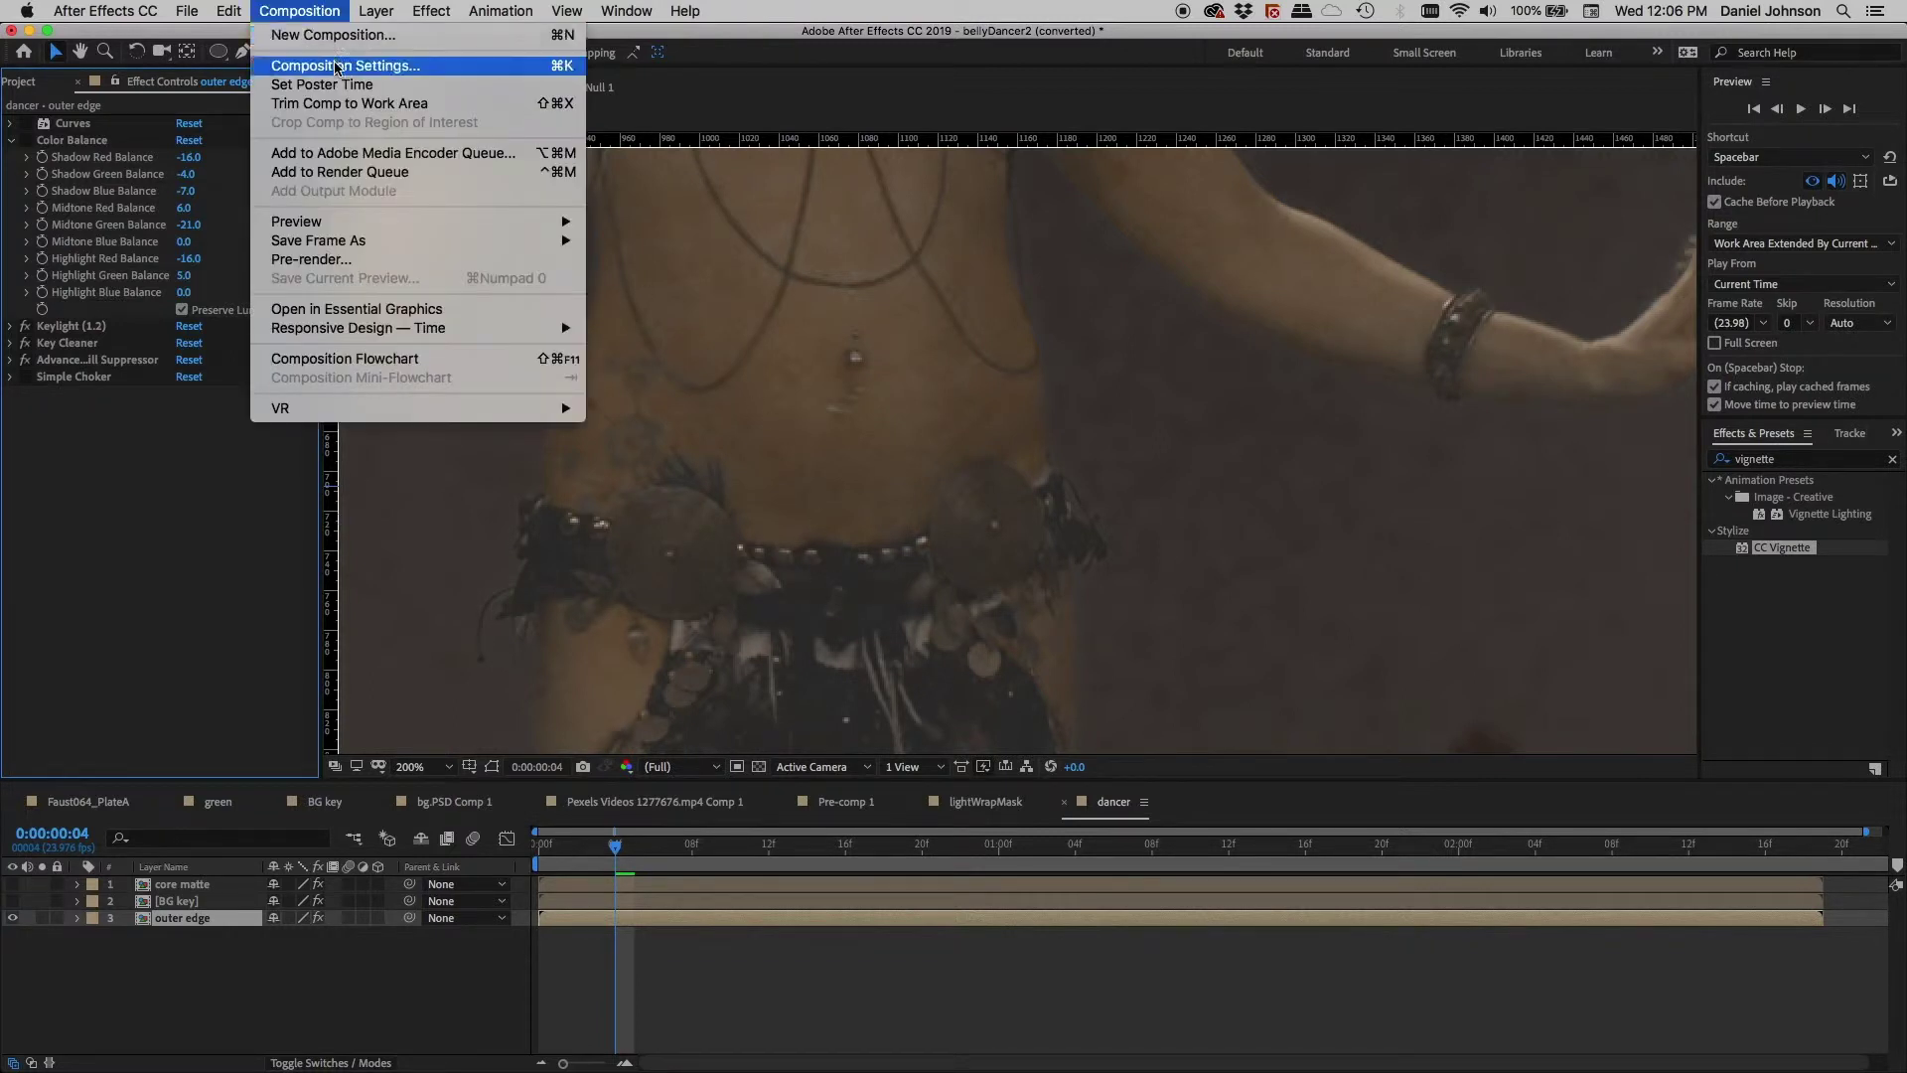
pyautogui.click(144, 501)
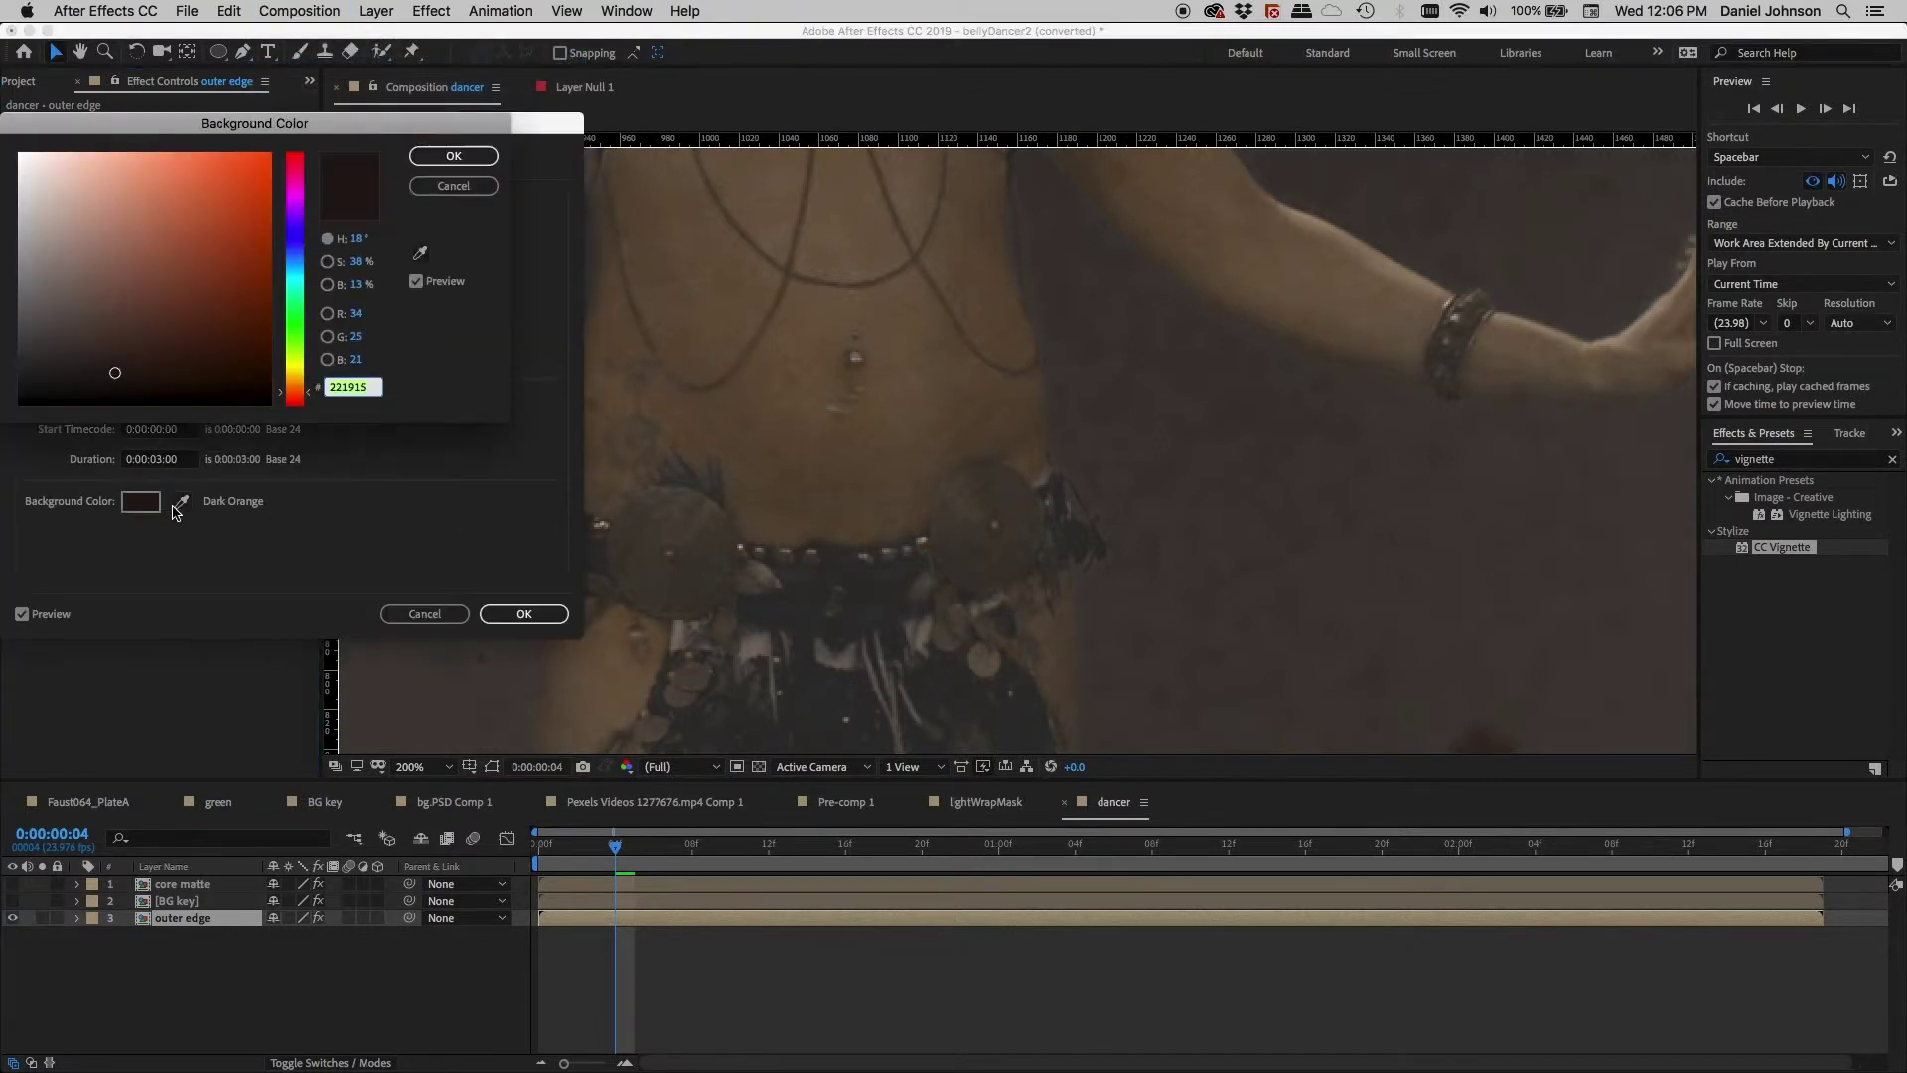
pyautogui.moveTo(238, 278); pyautogui.dragTo(269, 154)
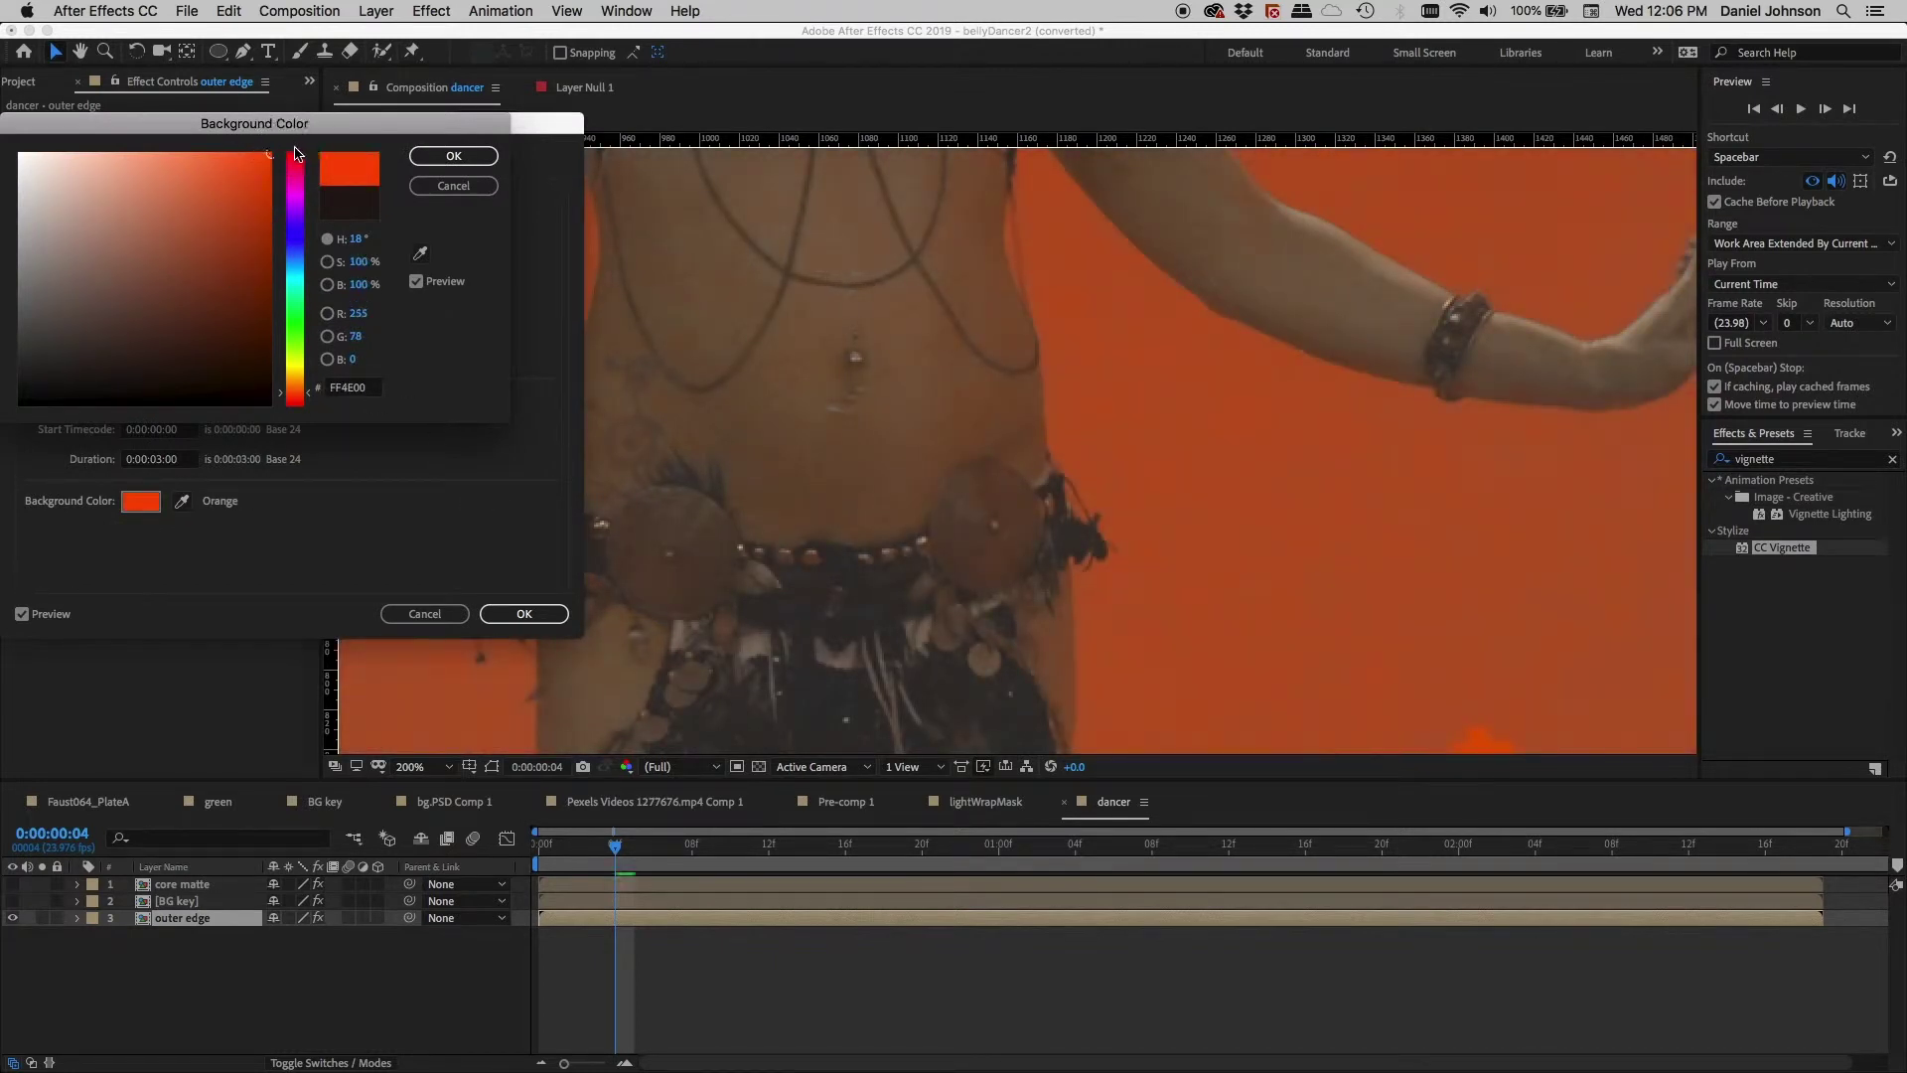
pyautogui.moveTo(296, 210); pyautogui.dragTo(296, 209)
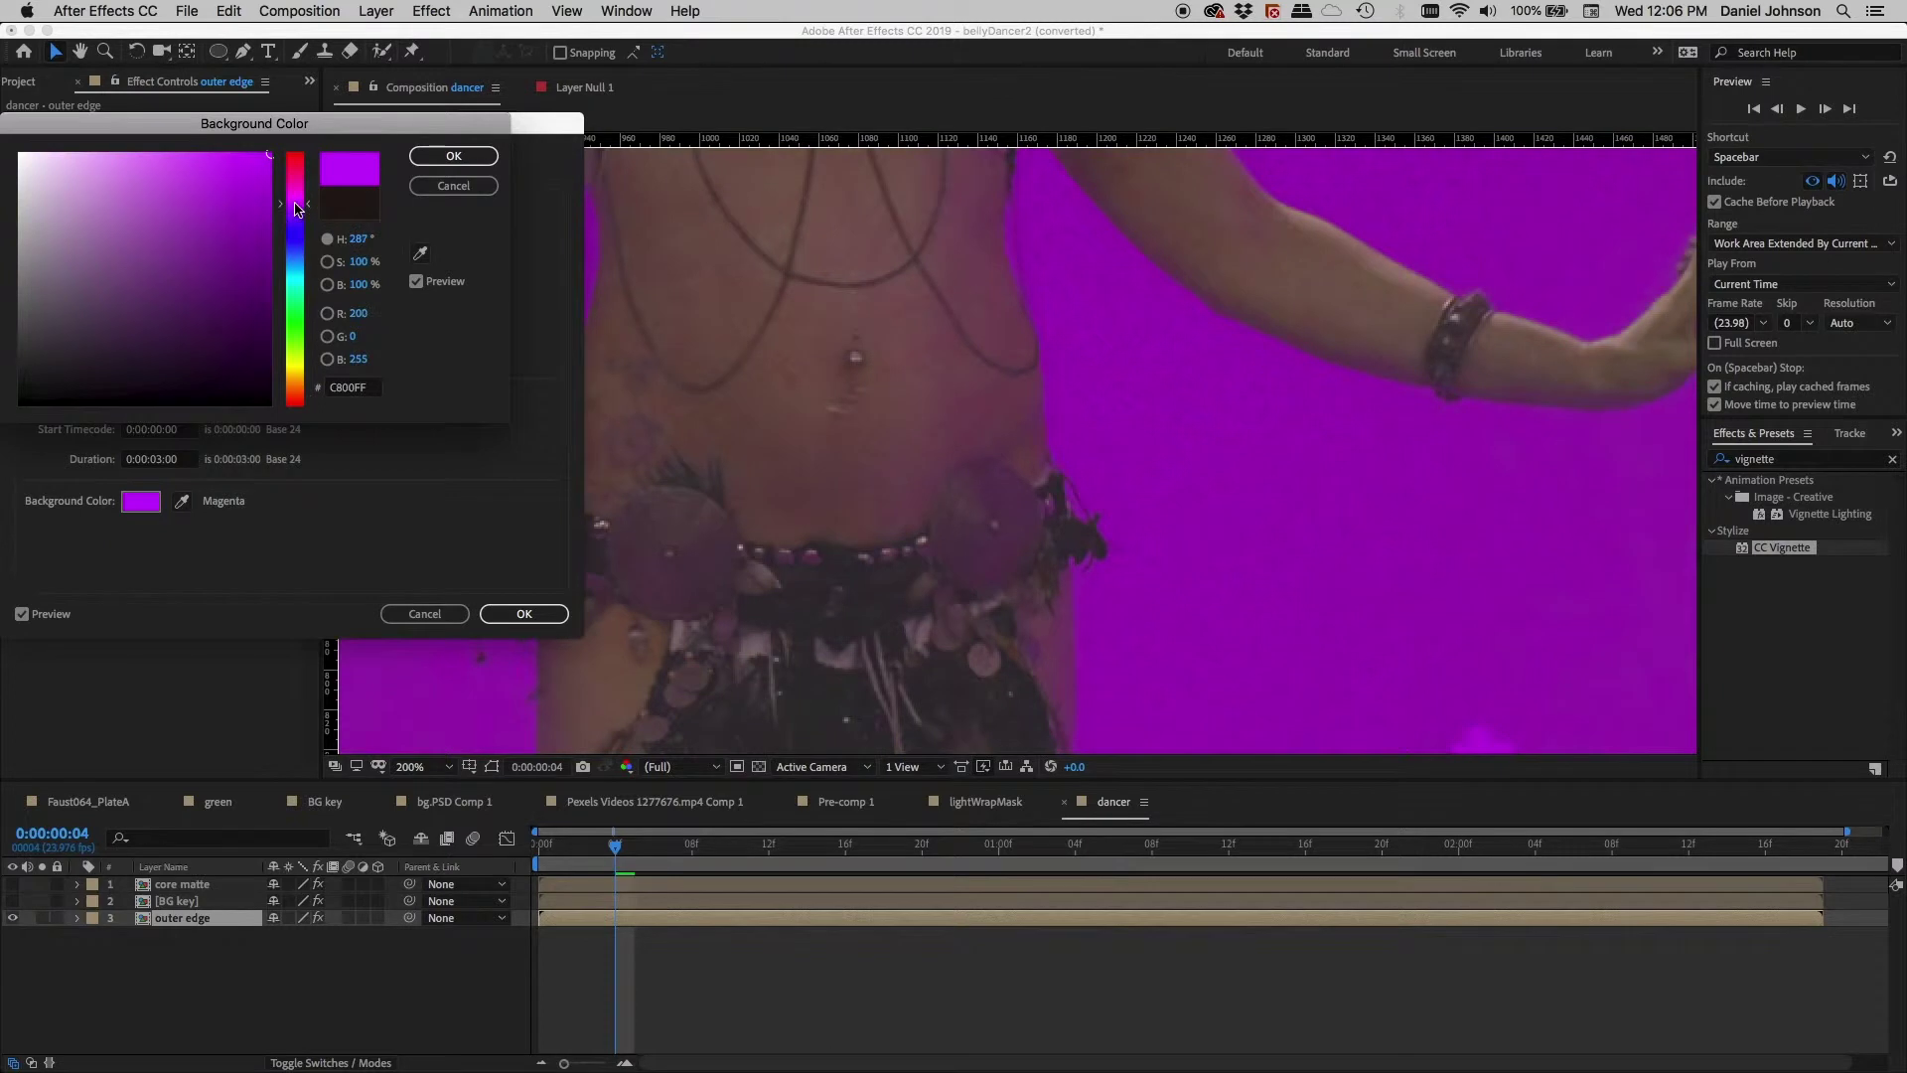
pyautogui.click(451, 159)
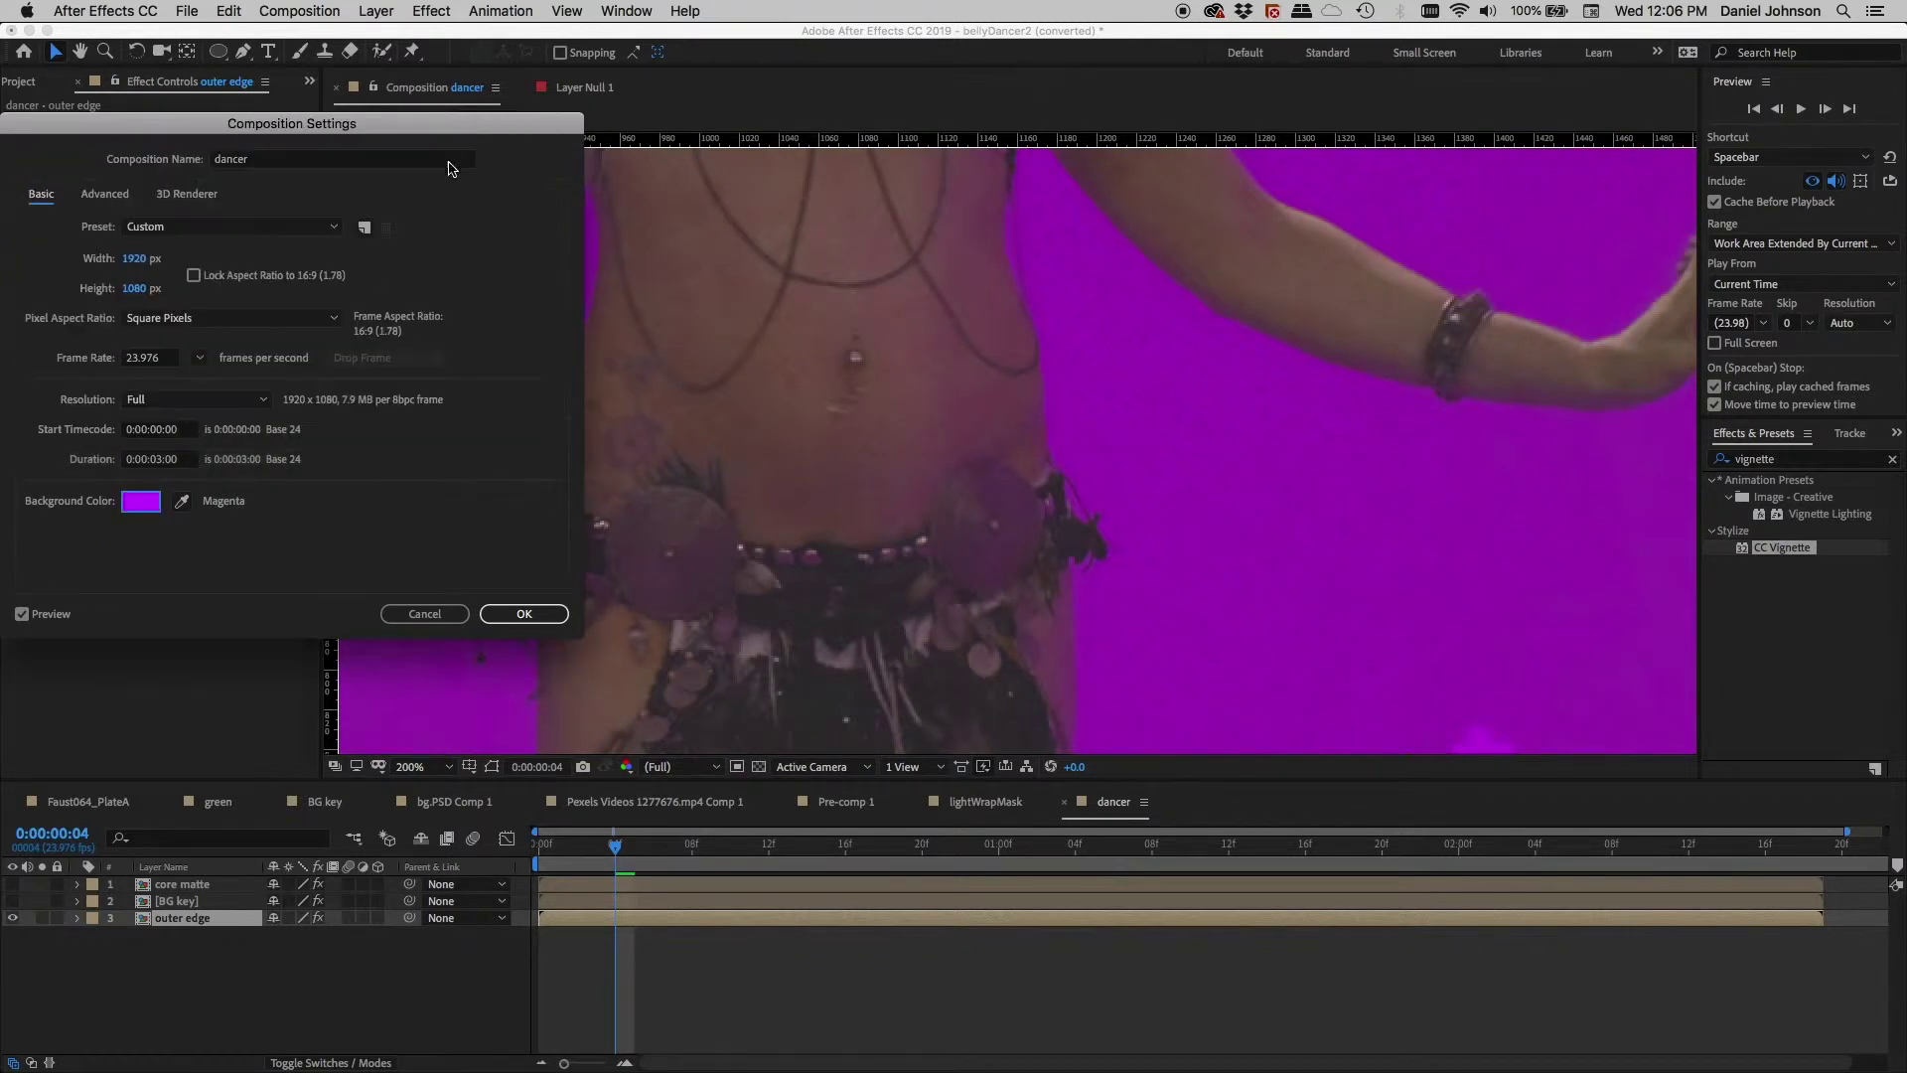
pyautogui.click(522, 612)
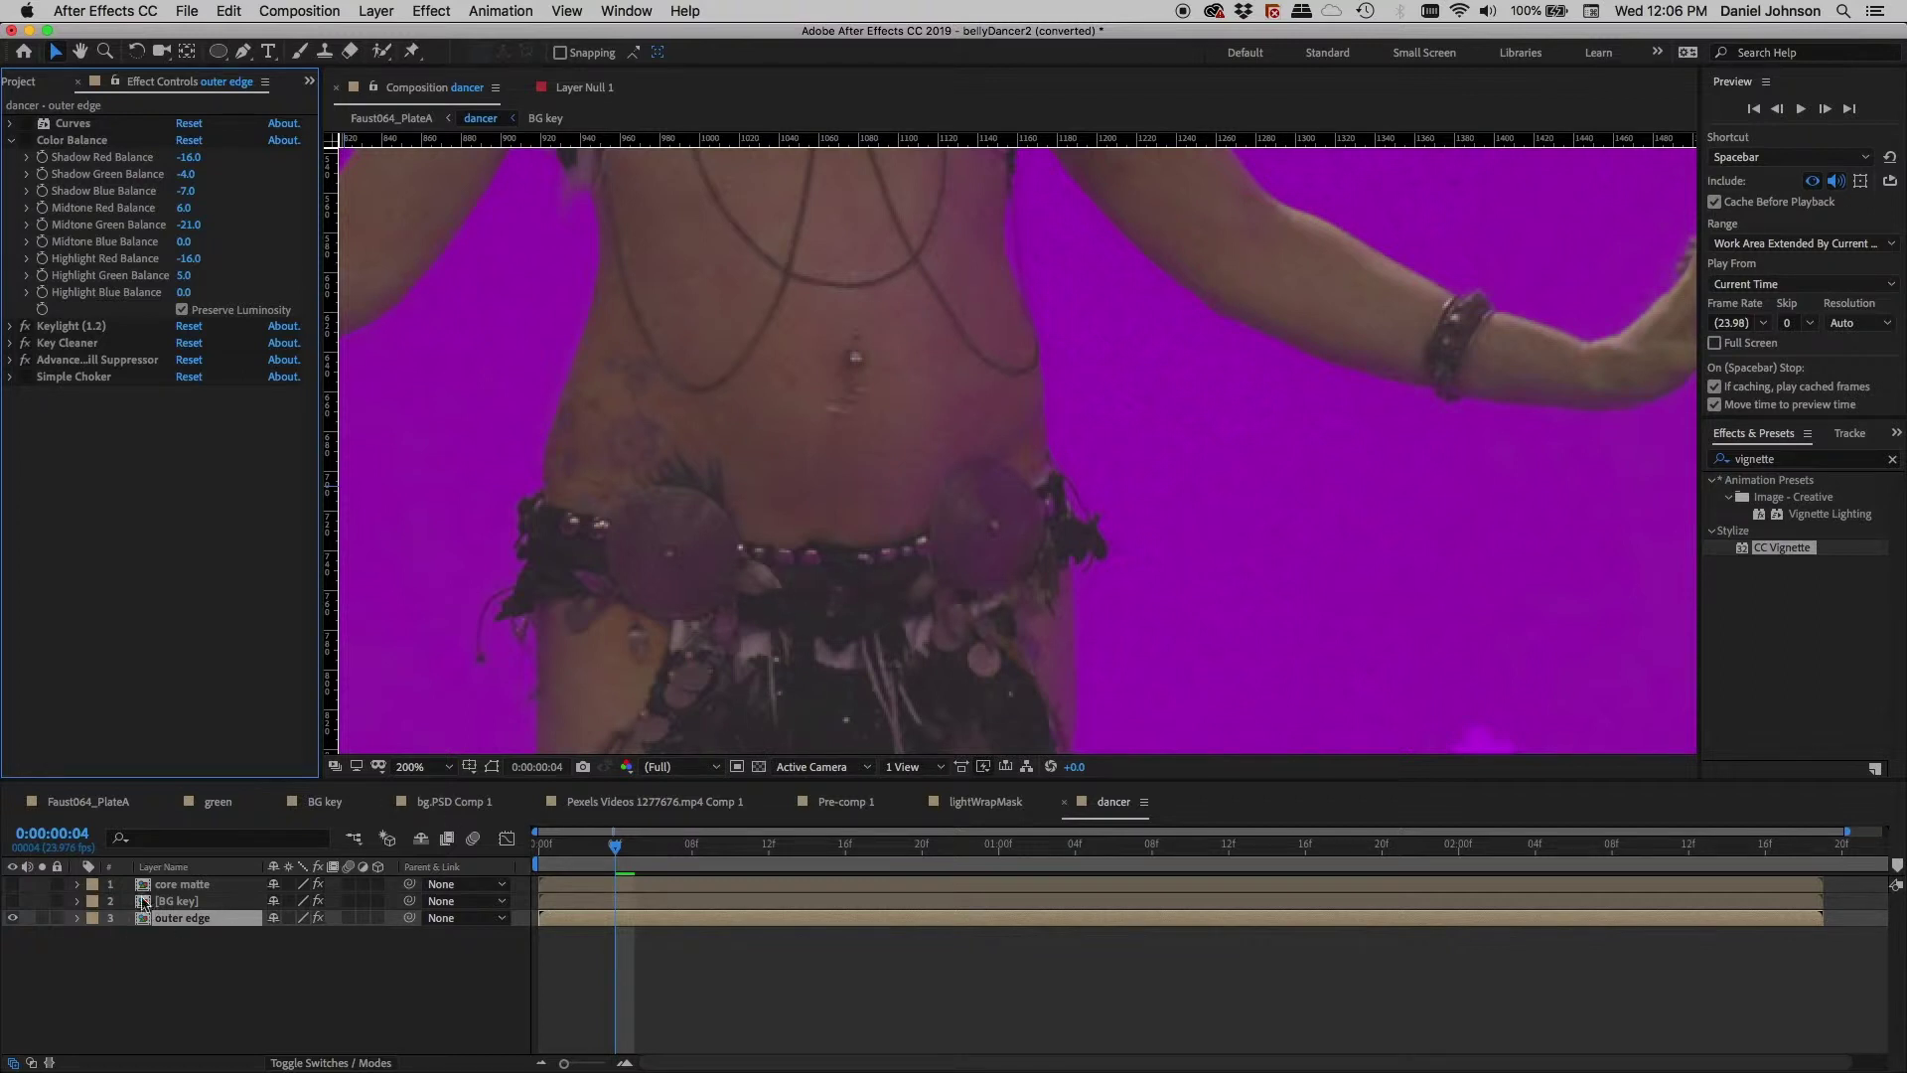
# - Display the transparency grid and examine the outer edge key across the dancer's torso and arms
pyautogui.click(765, 765)
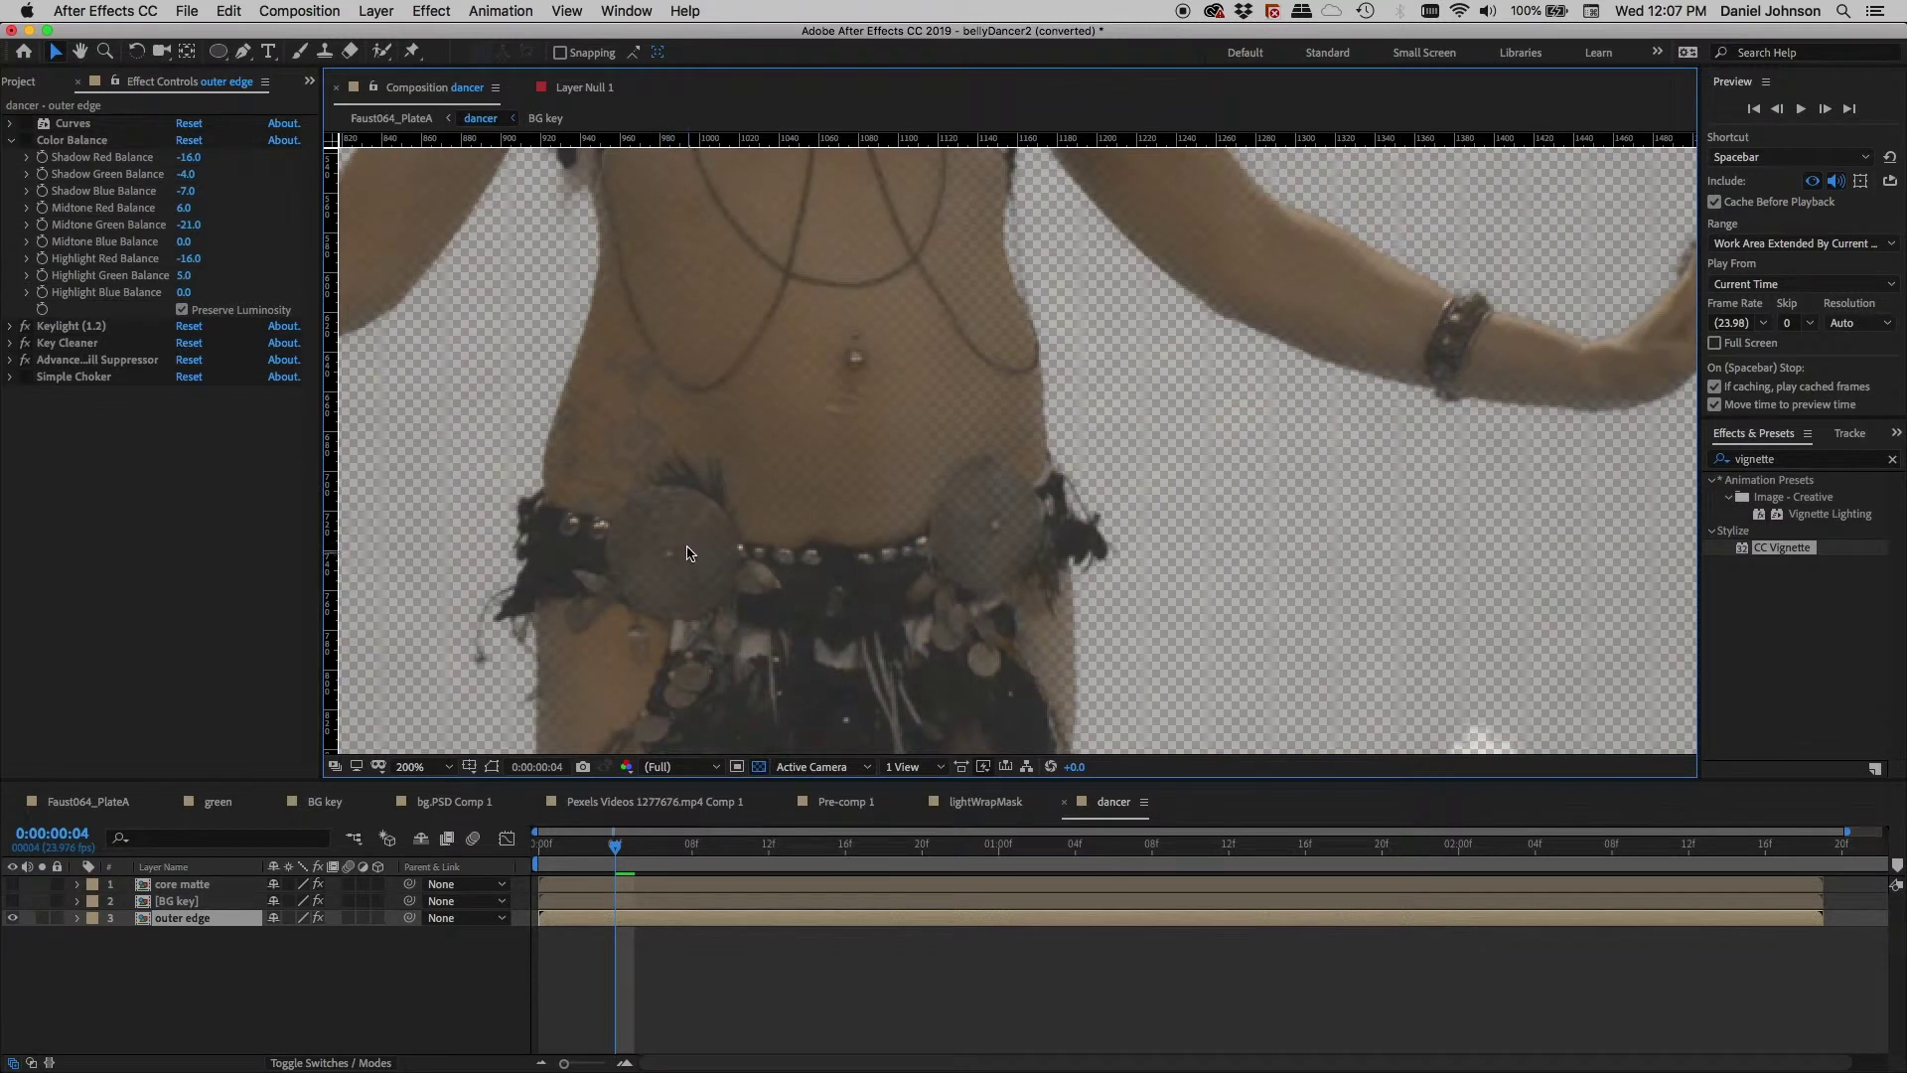
pyautogui.press('h')
pyautogui.moveTo(937, 396); pyautogui.dragTo(918, 652)
pyautogui.moveTo(779, 497); pyautogui.dragTo(907, 431)
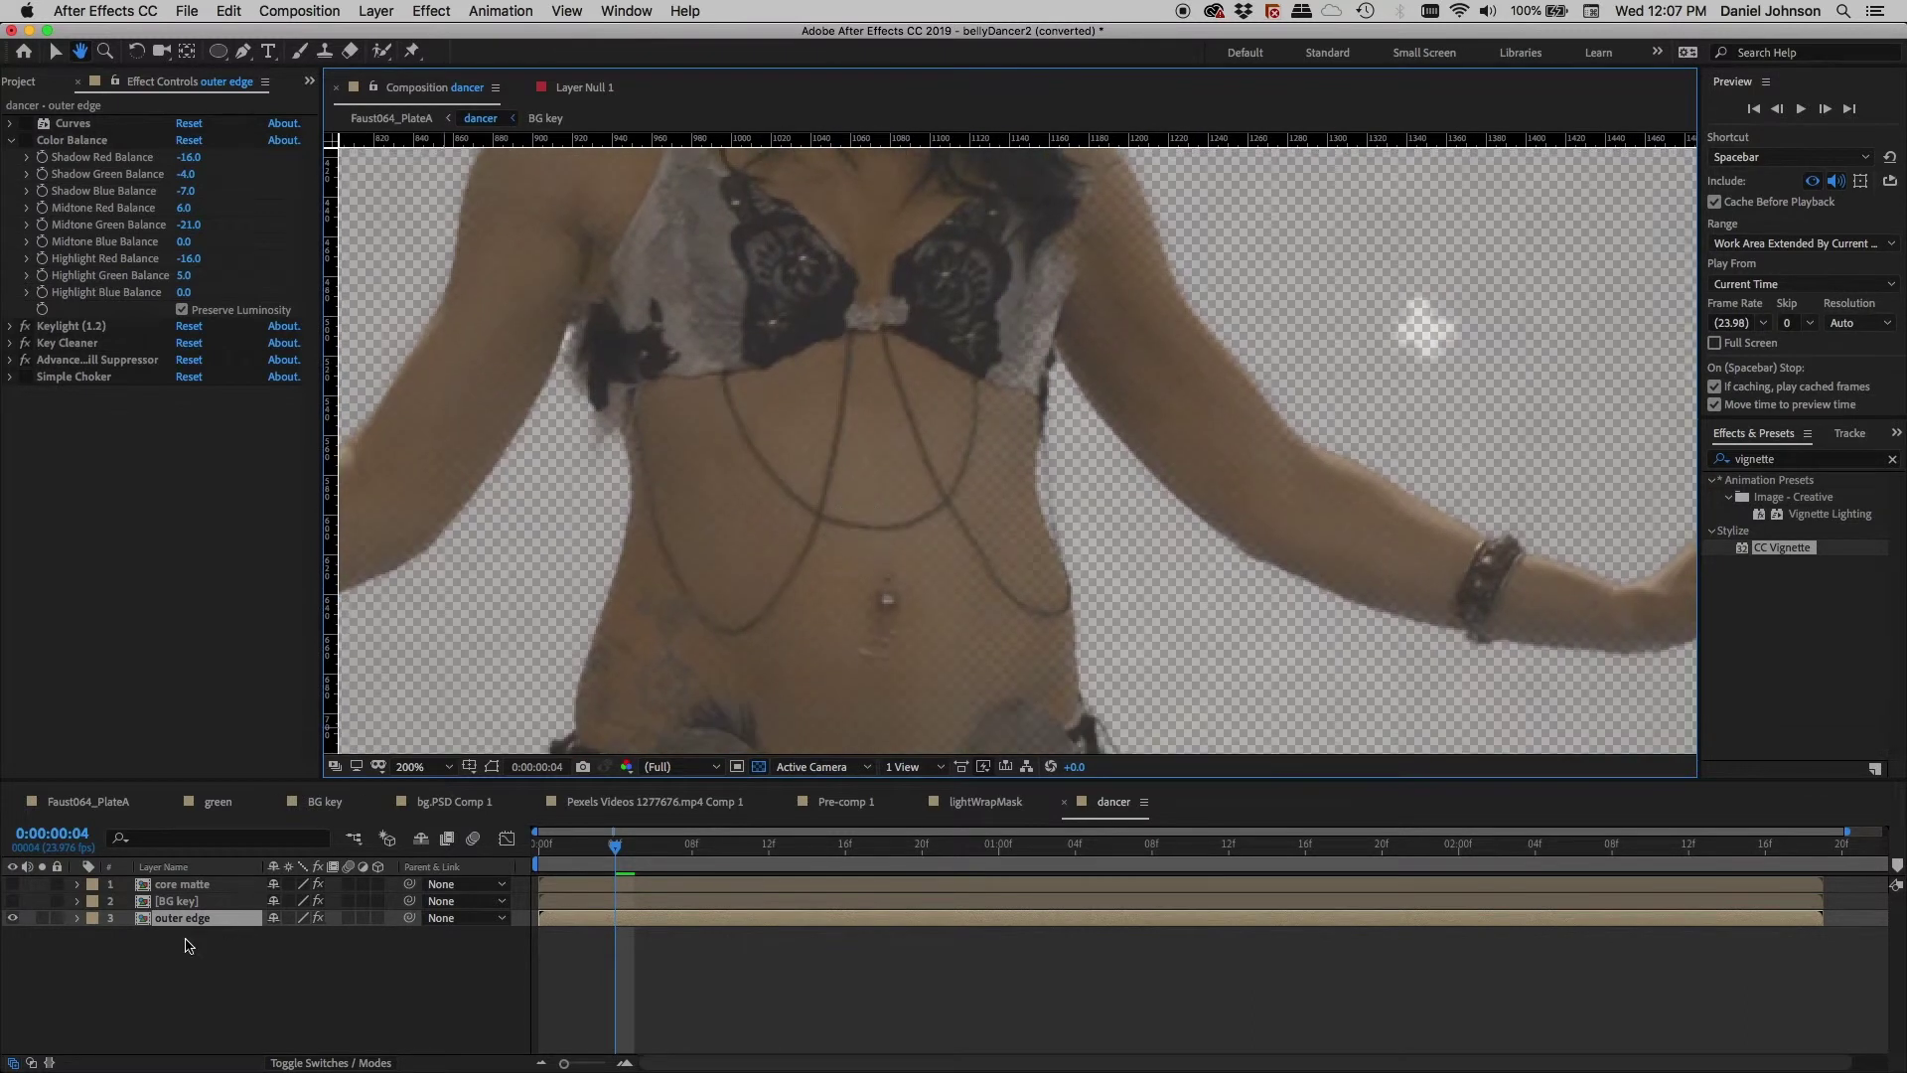
pyautogui.press('v')
# - Hide the outer edge layer, show the BG key layer and display its effect settings
pyautogui.click(13, 917)
pyautogui.click(13, 901)
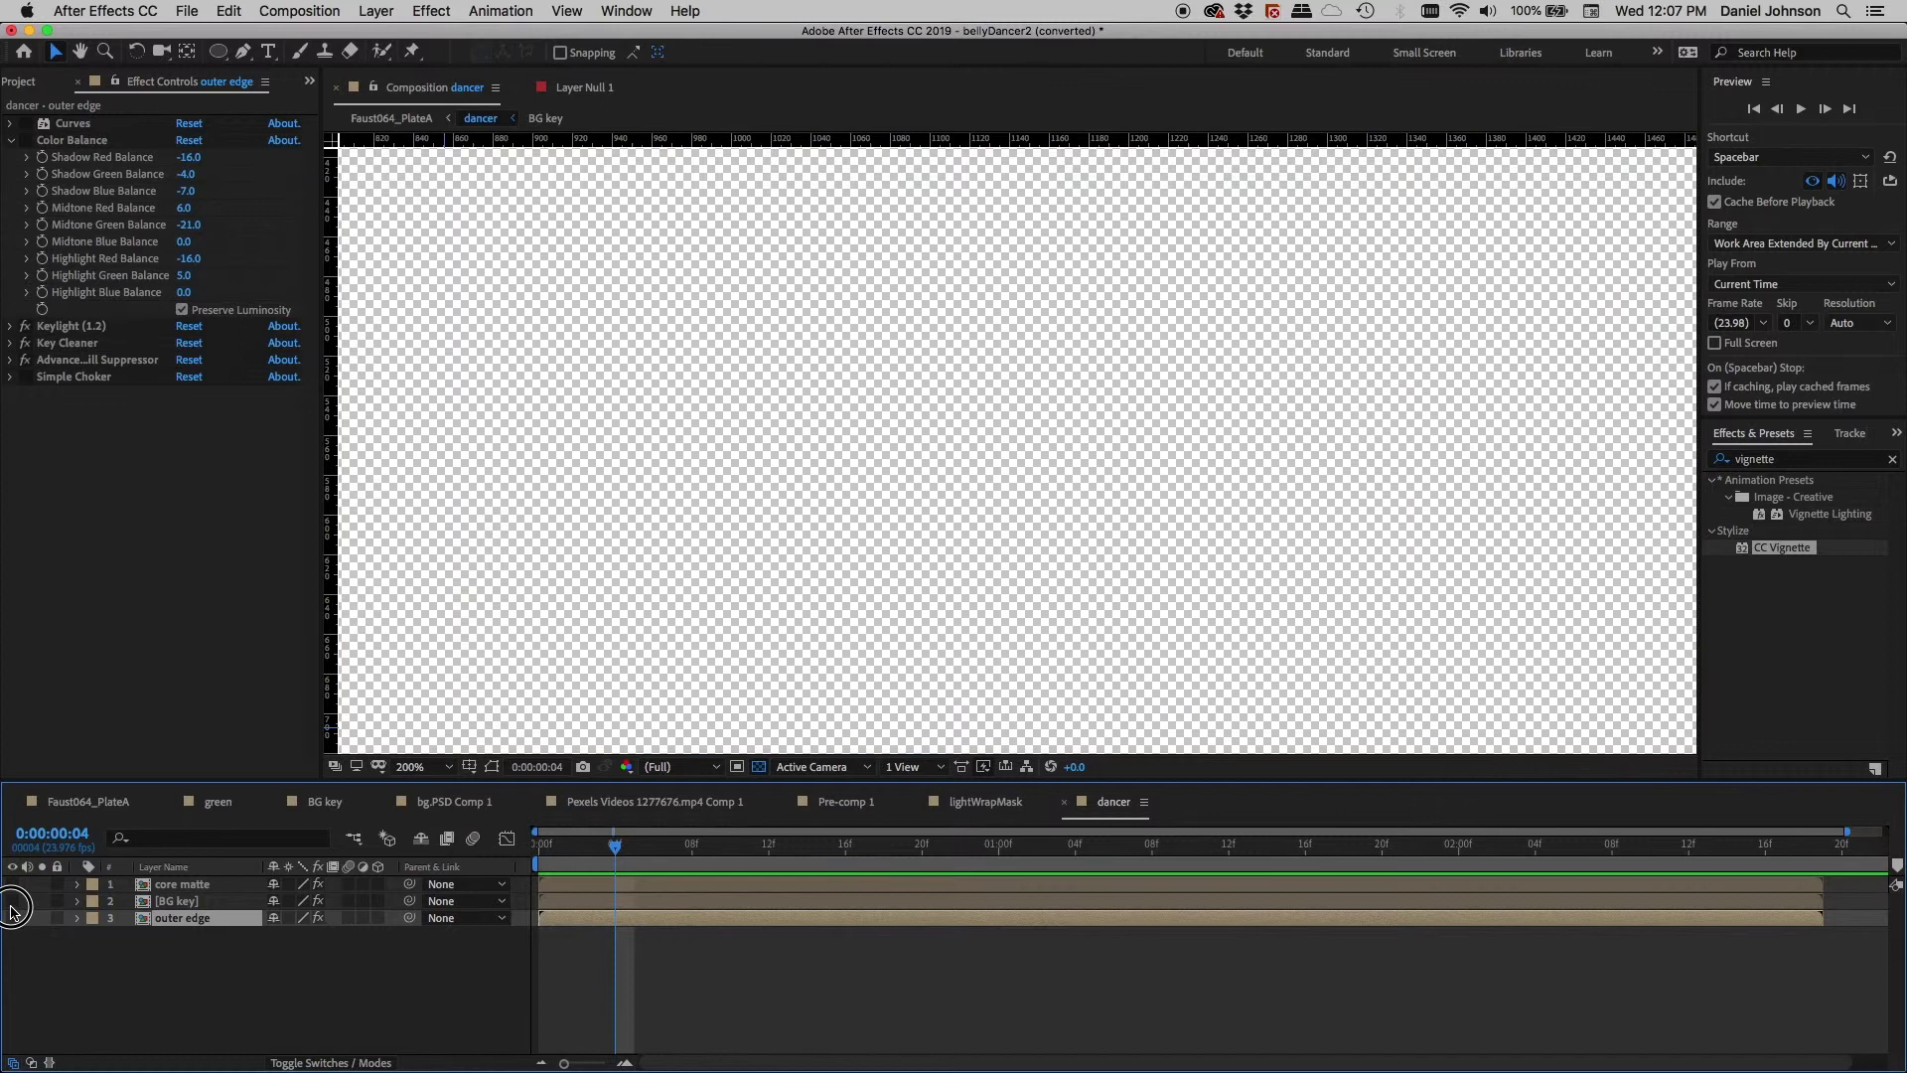
pyautogui.click(184, 904)
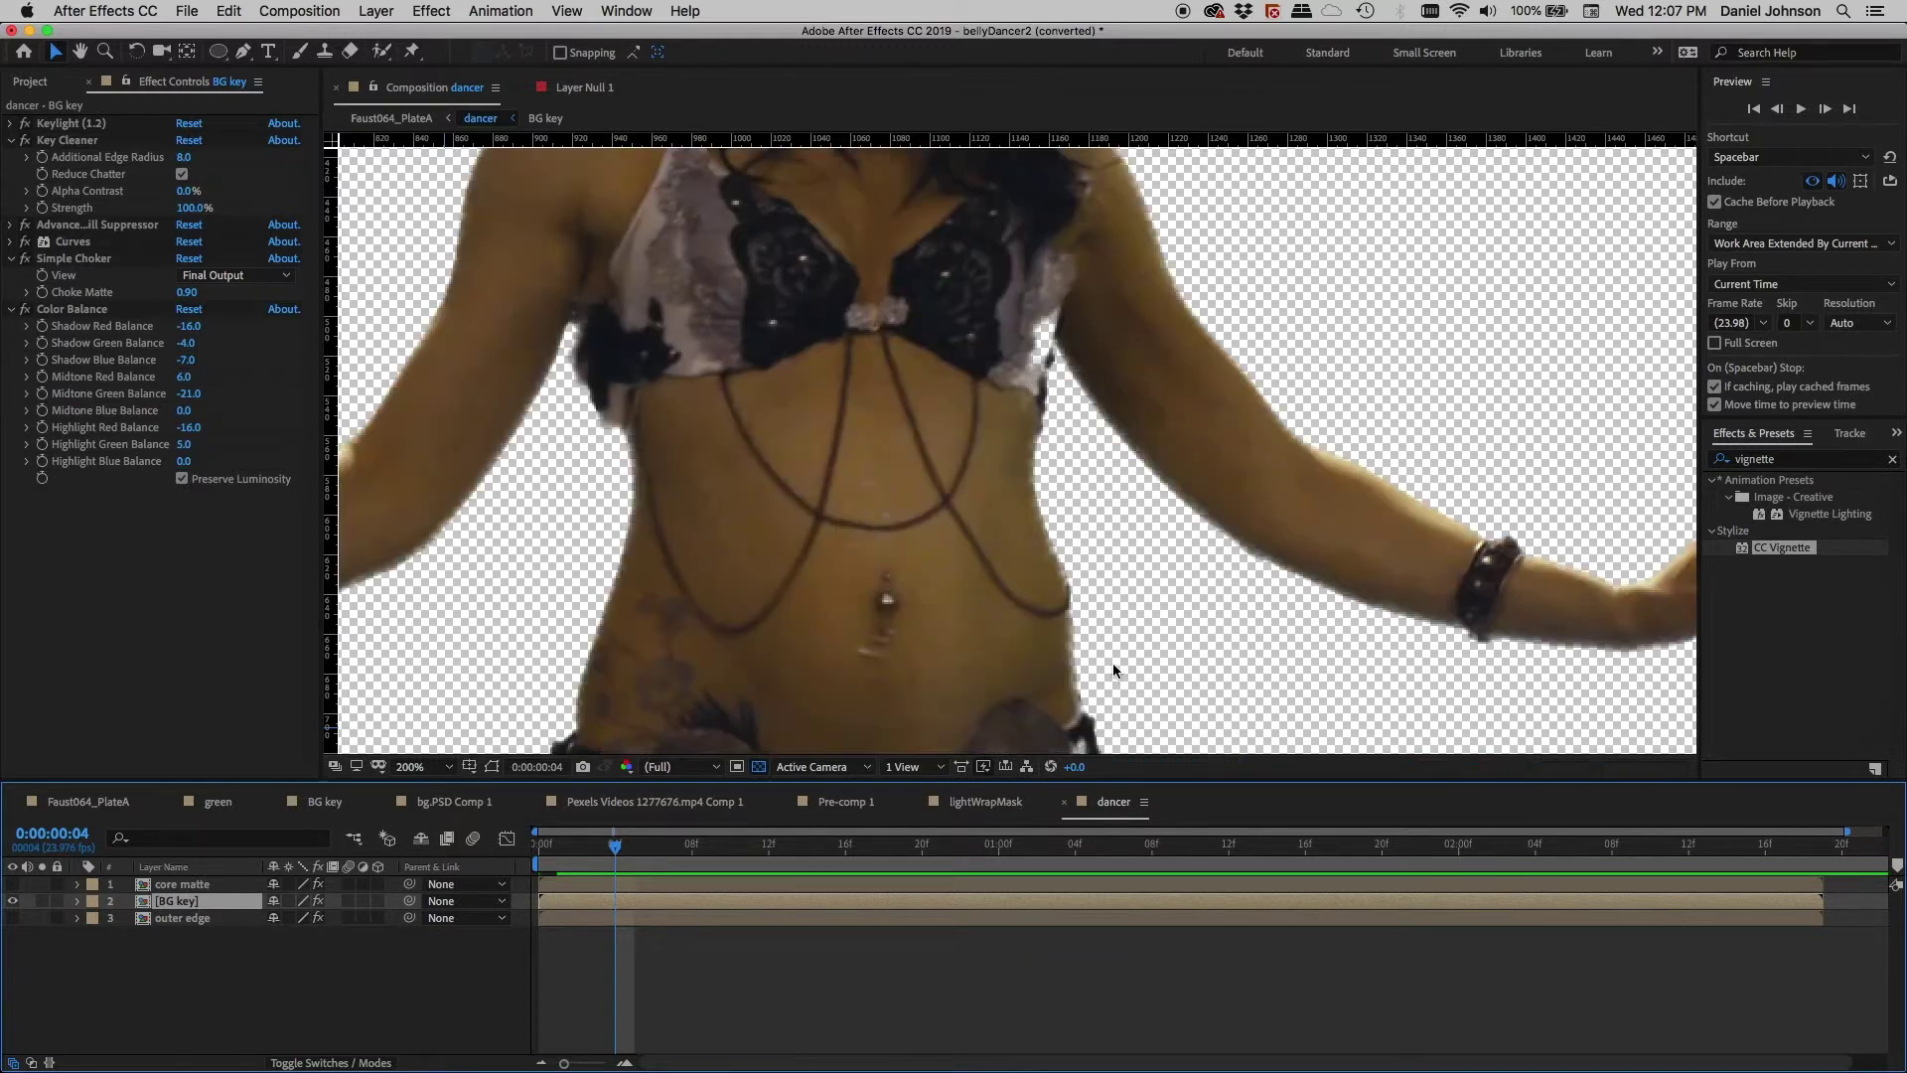
# - Inspect the BG key edges around the dancer's waist and belt, and switch the transparency grid off
pyautogui.scroll(-5, 761, 675)
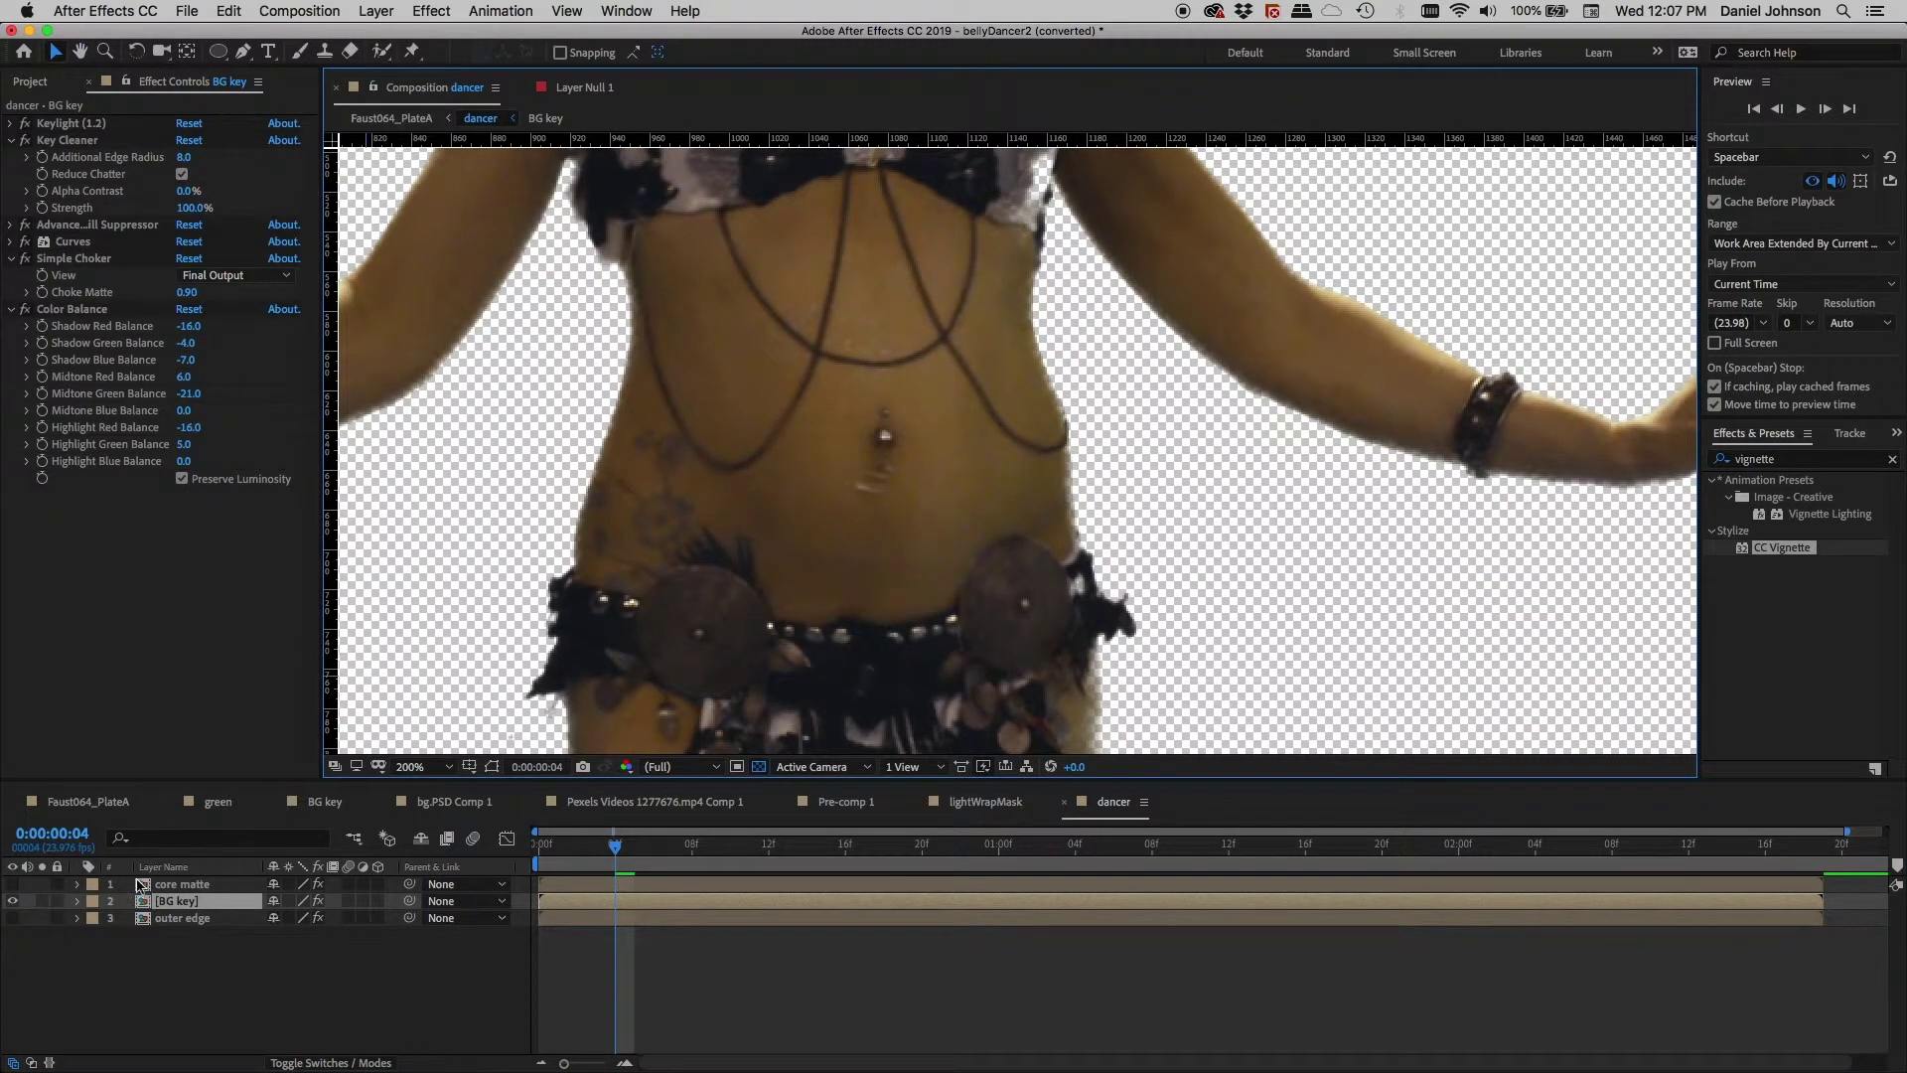
pyautogui.moveTo(600, 515); pyautogui.dragTo(583, 440)
pyautogui.press('v')
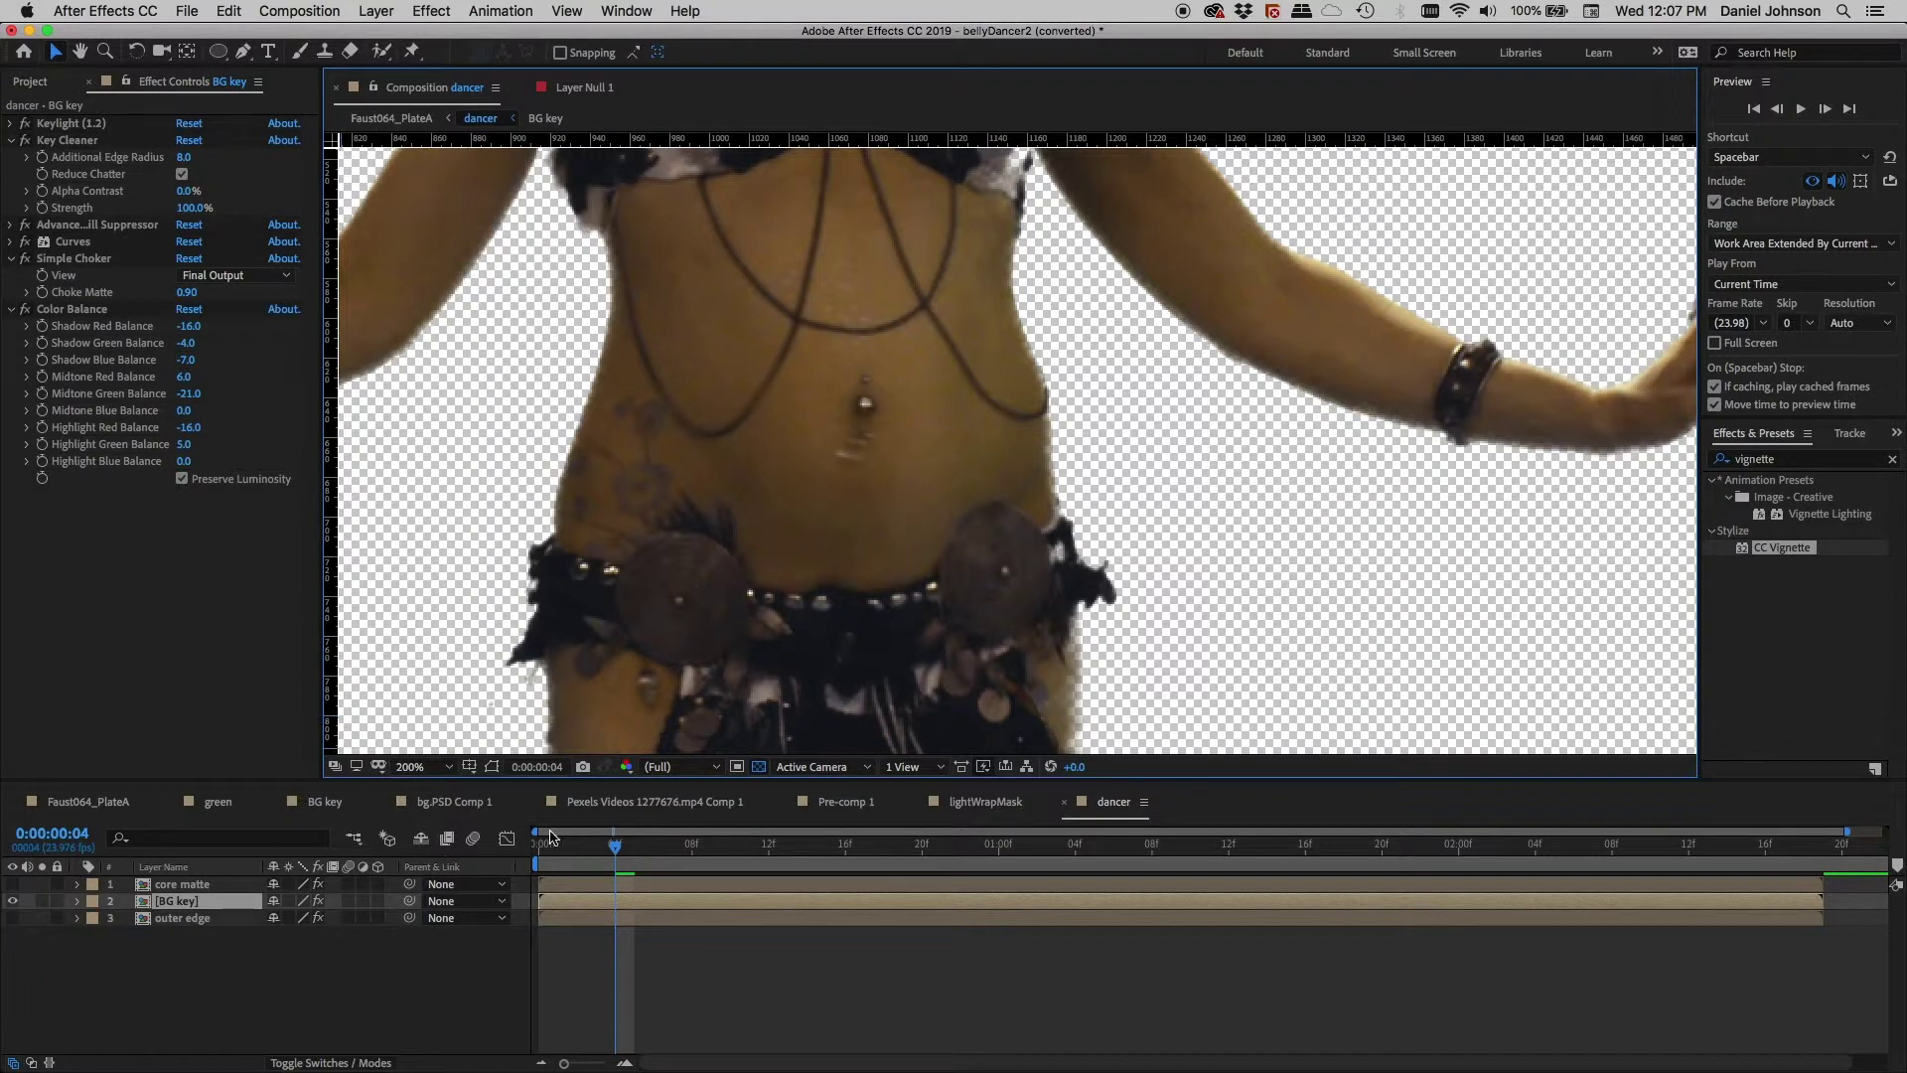
pyautogui.click(758, 767)
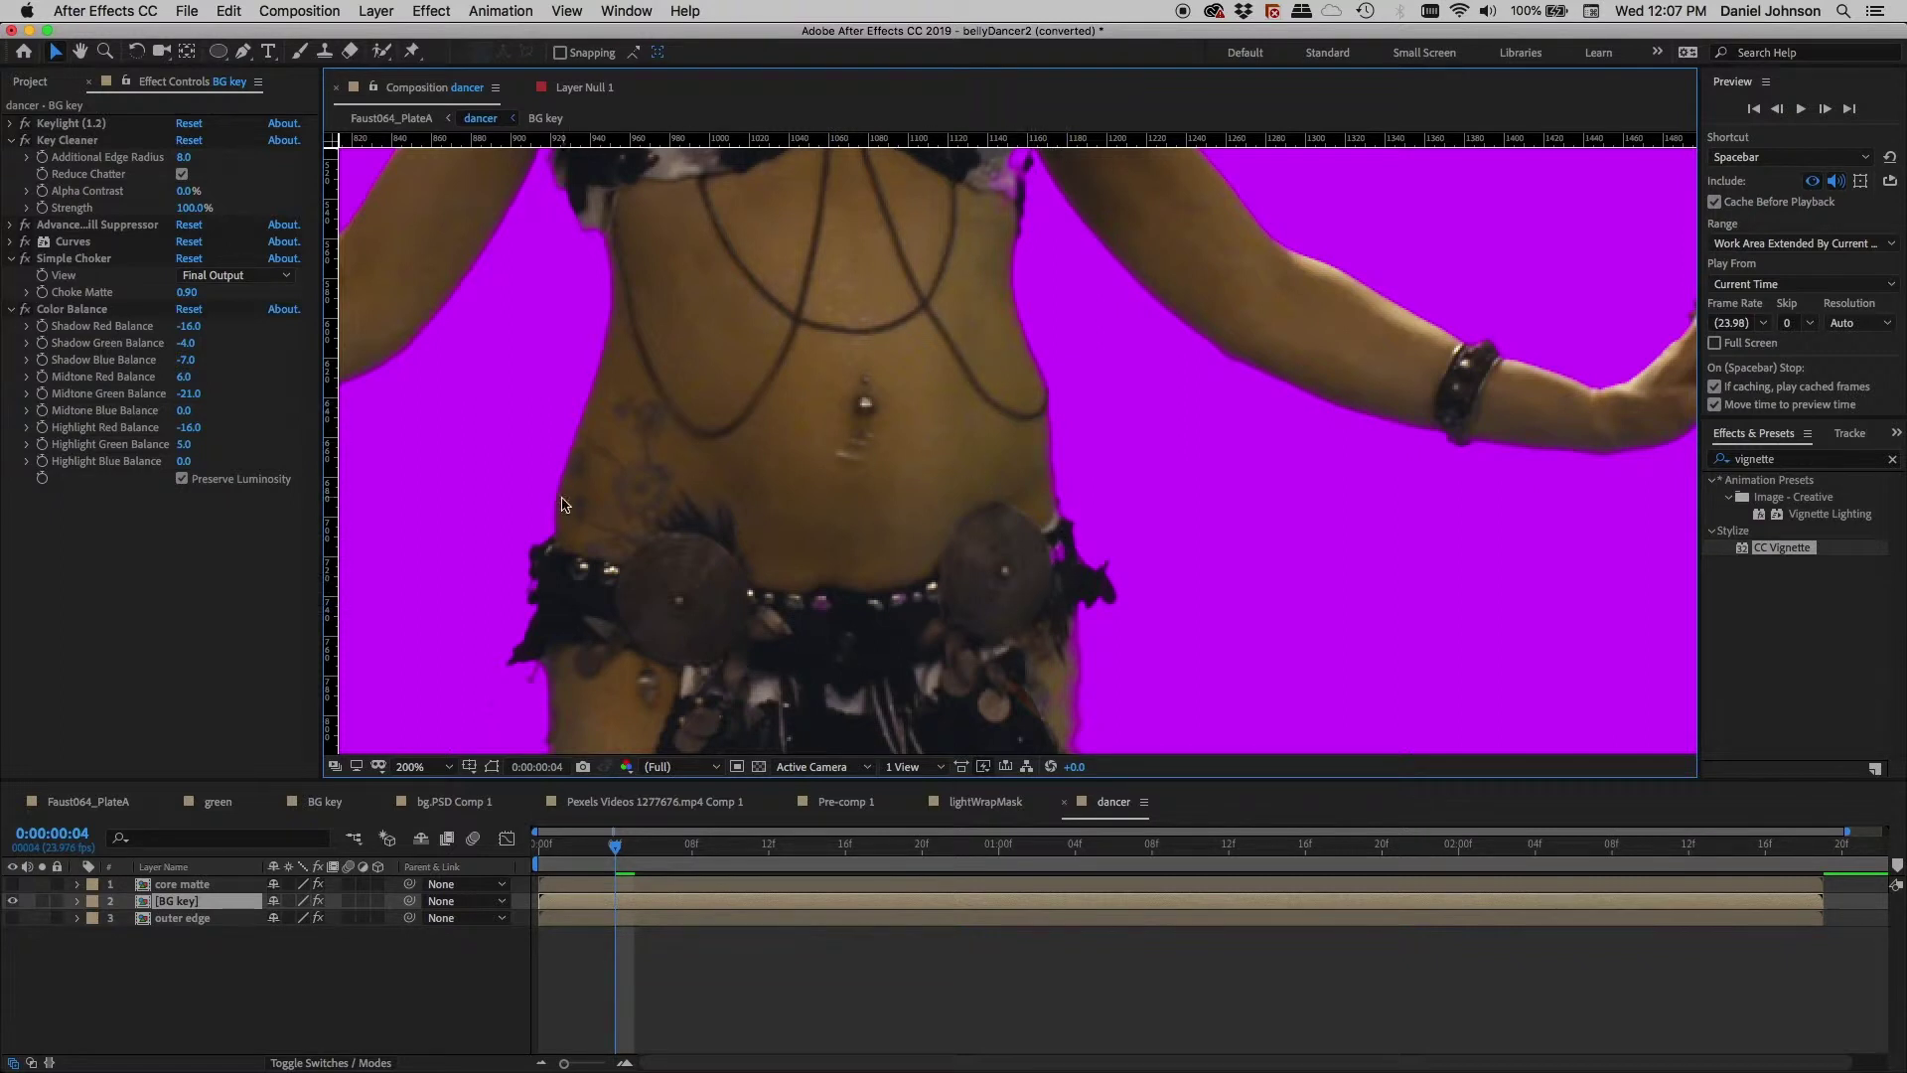
# - Examine the BG key edges around the dancer's belt, skirt, chest and shoulders
pyautogui.press('space')
pyautogui.moveTo(545, 655); pyautogui.dragTo(639, 541)
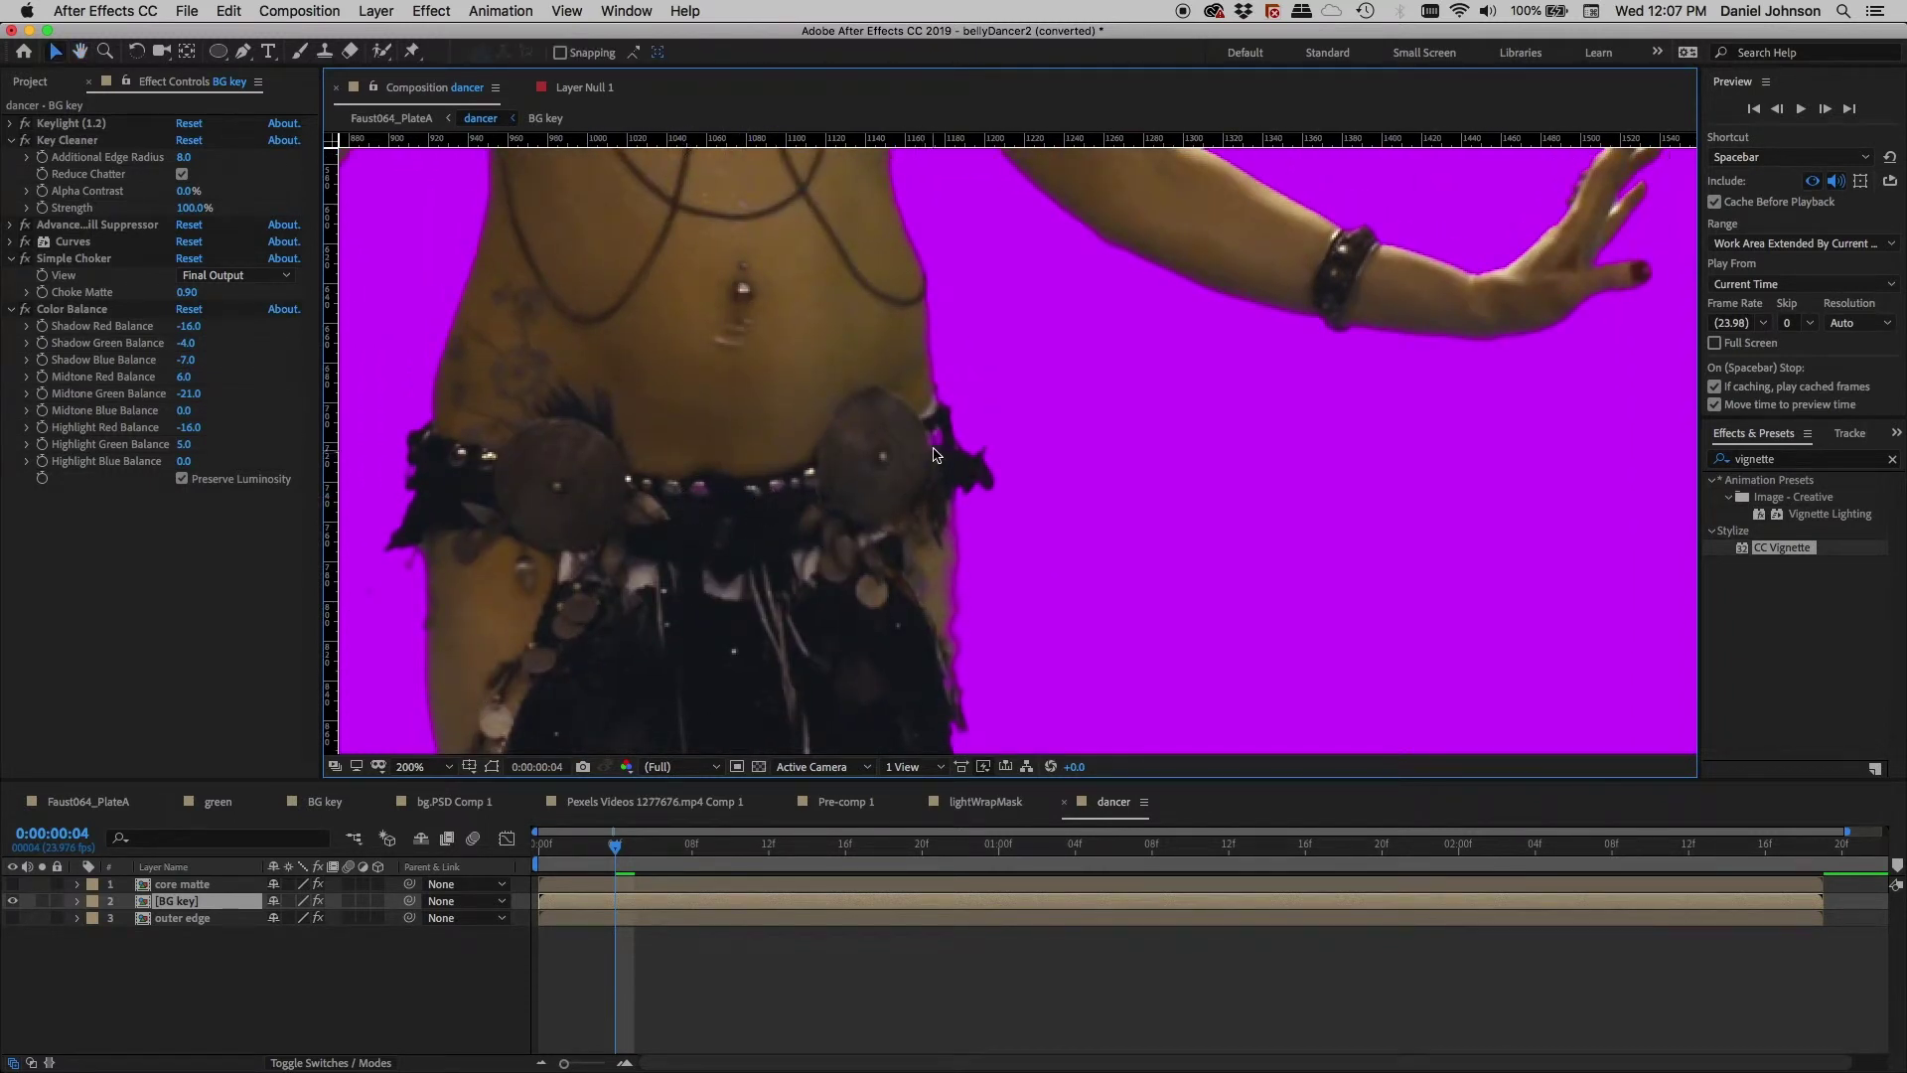
pyautogui.moveTo(807, 357); pyautogui.dragTo(783, 654)
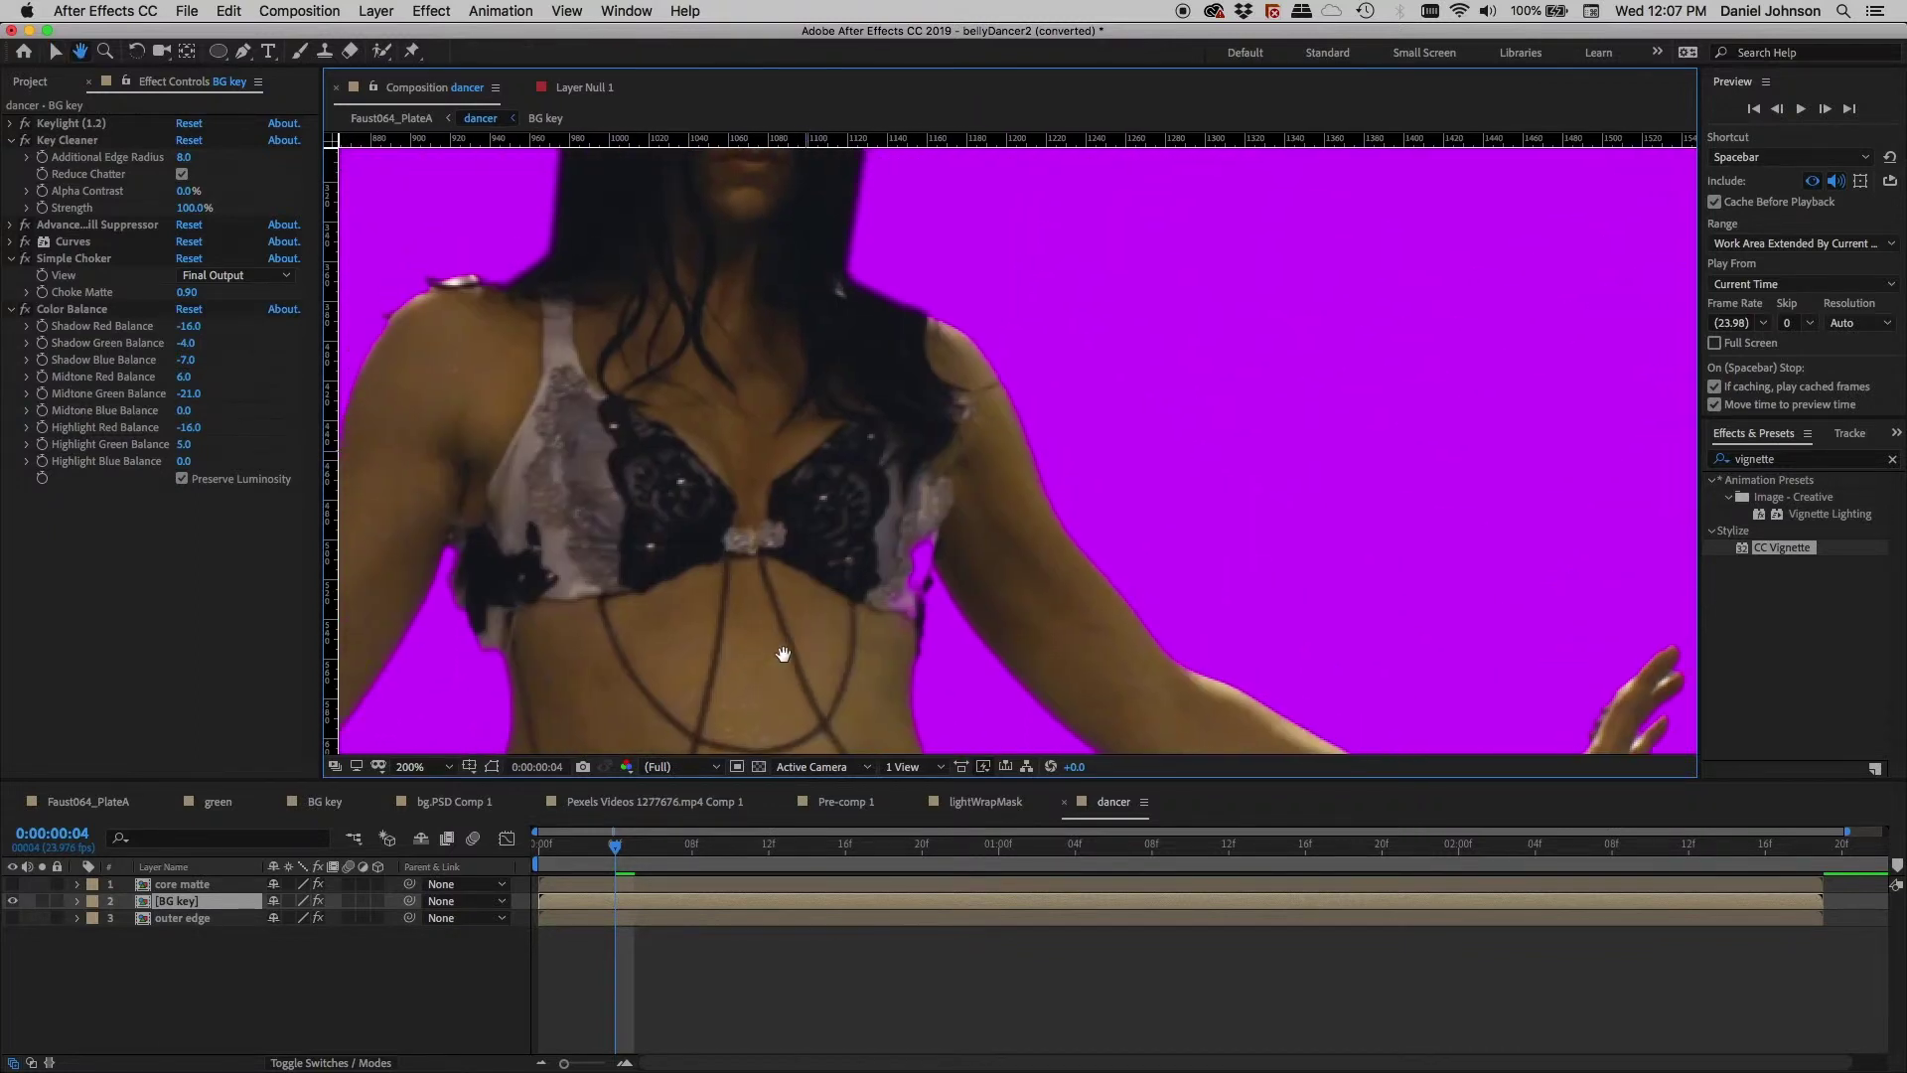
pyautogui.moveTo(648, 579); pyautogui.dragTo(639, 523)
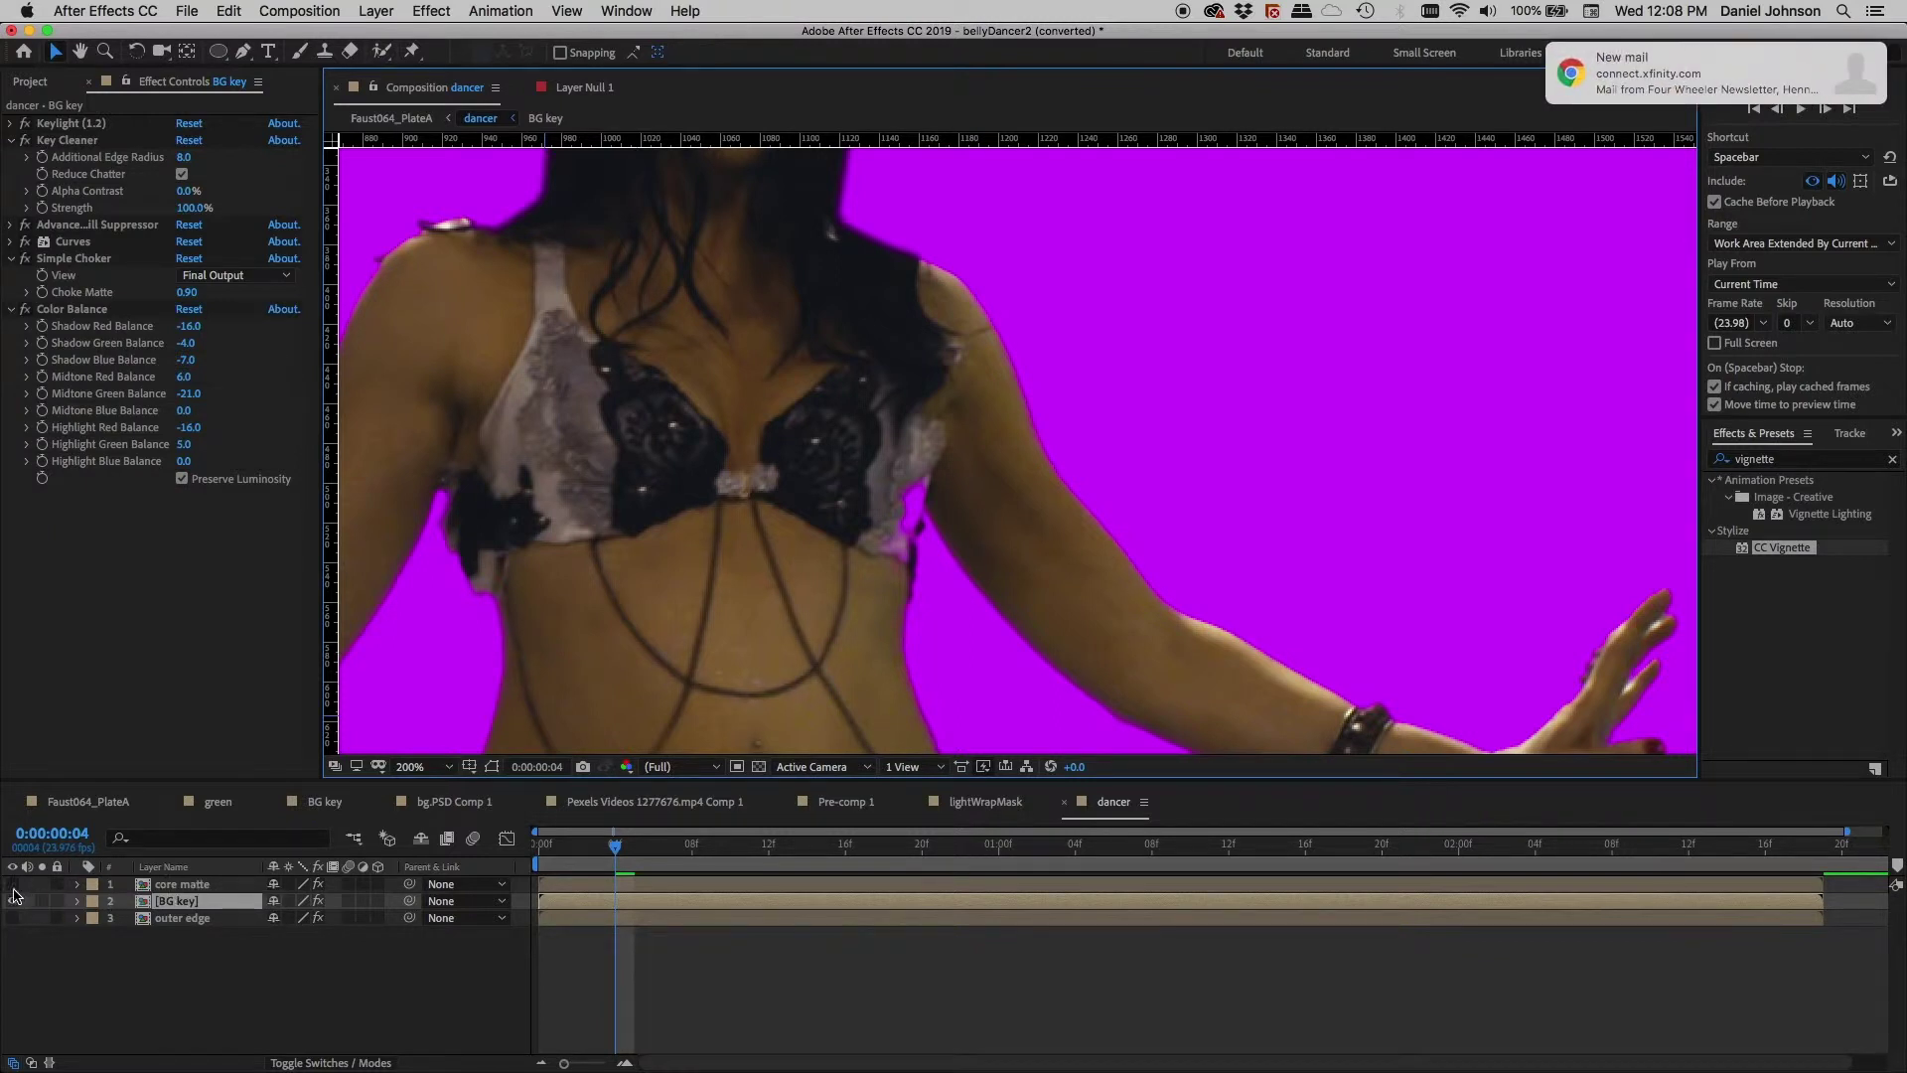
# - Show the core matte layer and look through its Keylight, Key Cleaner and Advanced Spill Suppressor settings
pyautogui.click(182, 884)
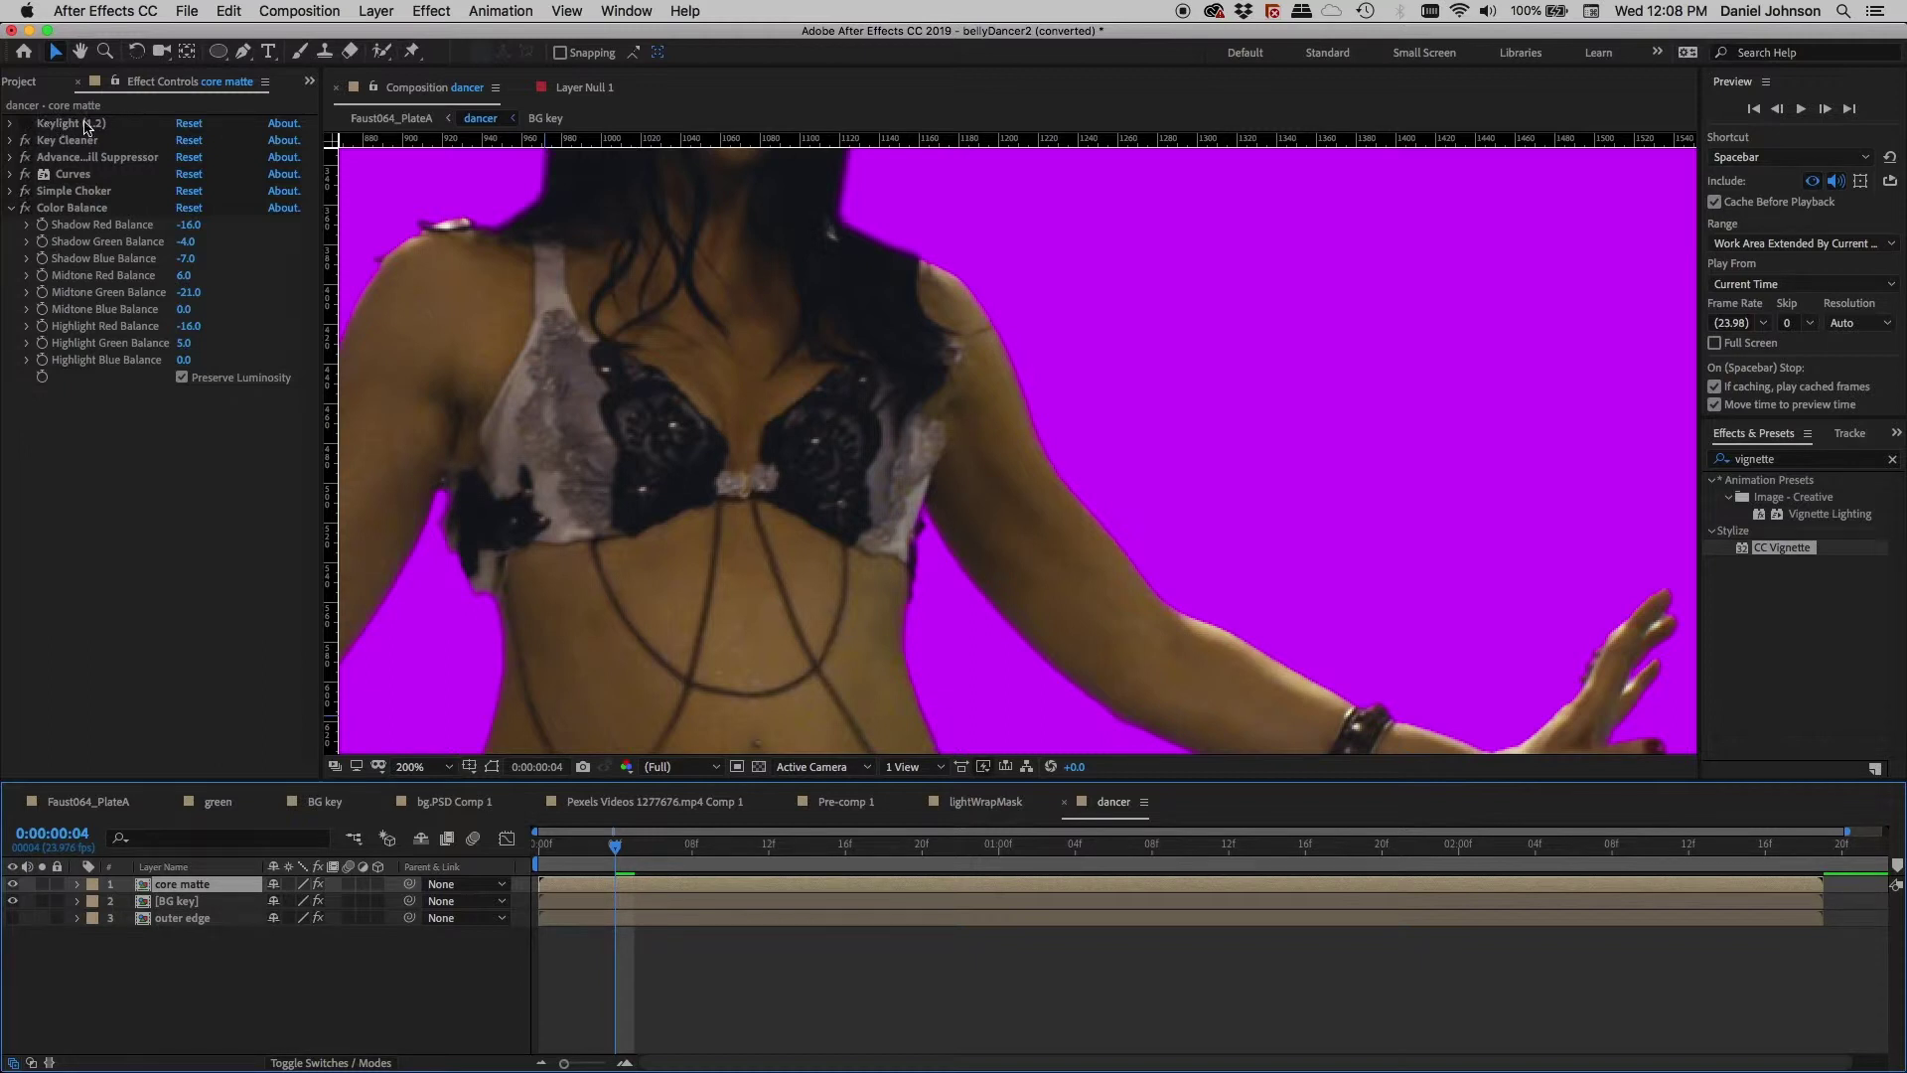
pyautogui.click(11, 123)
pyautogui.click(11, 123)
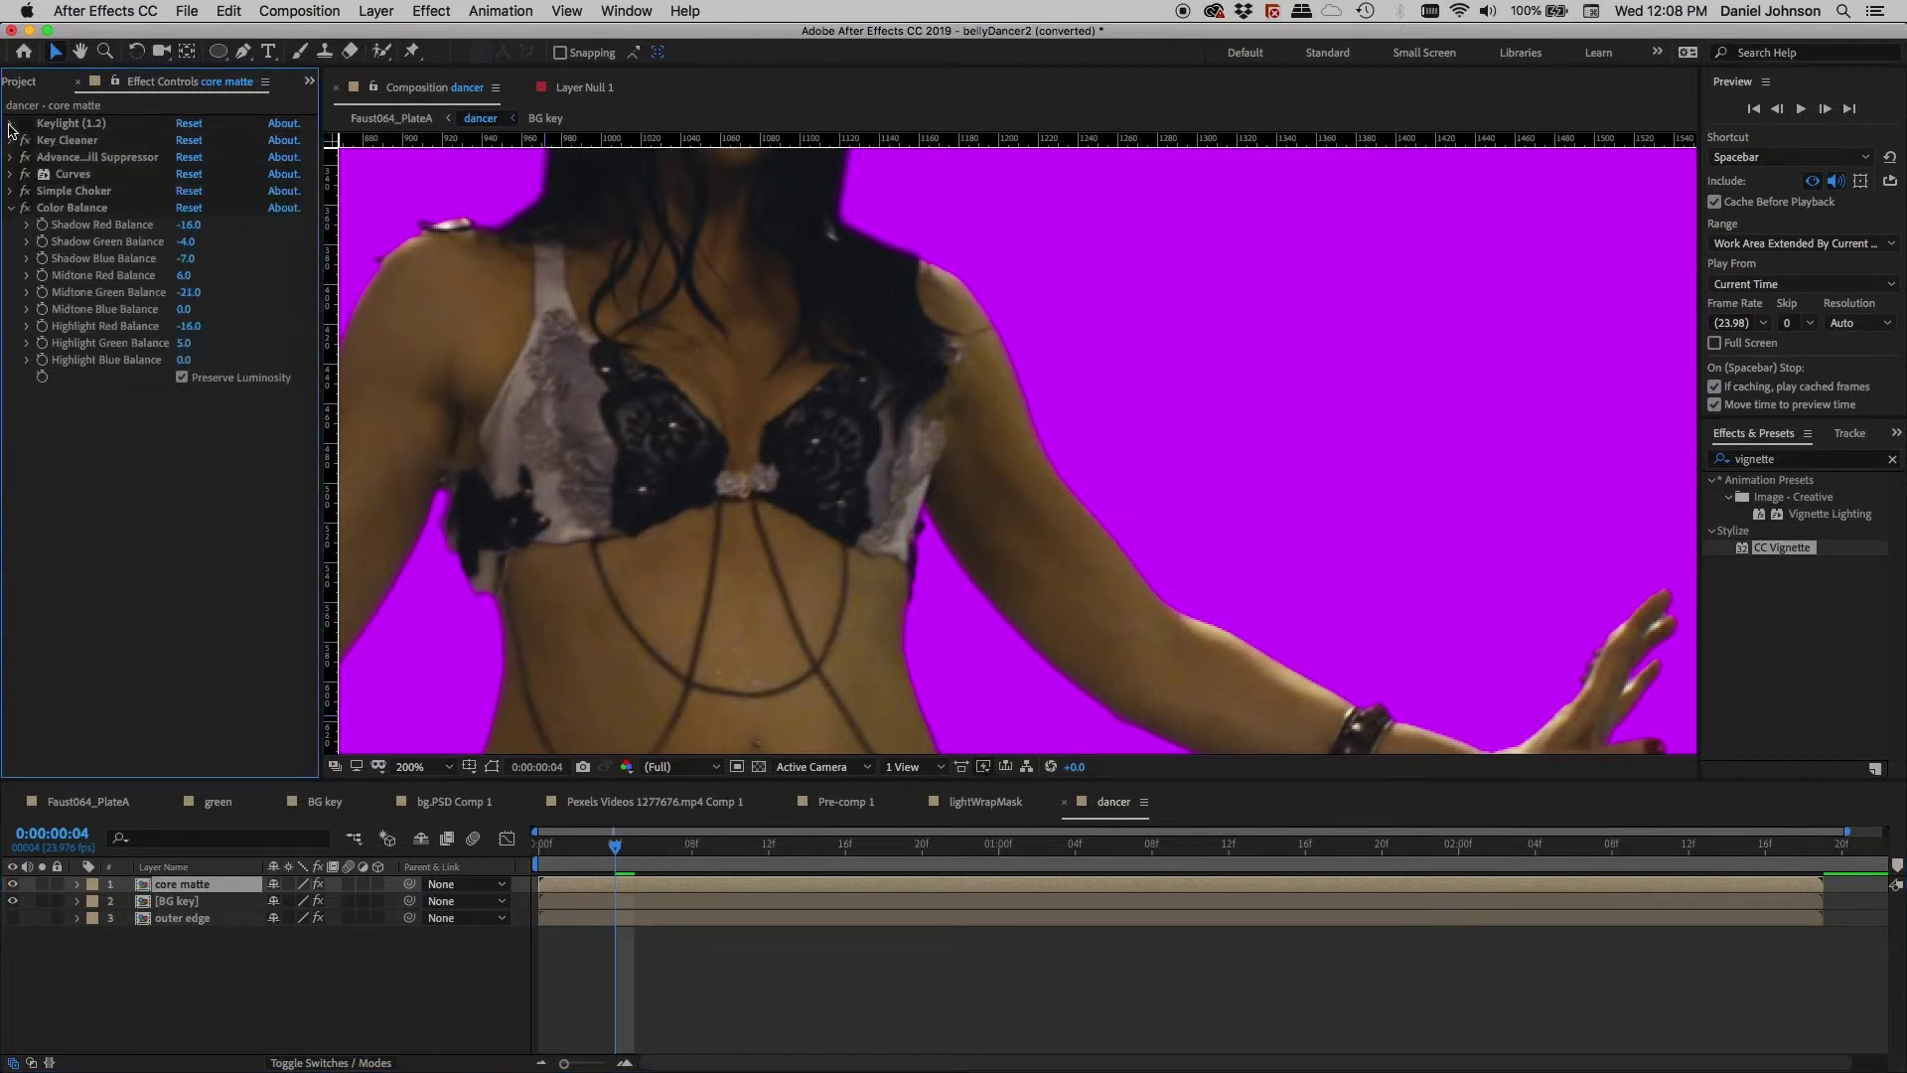
pyautogui.click(11, 140)
pyautogui.click(11, 140)
pyautogui.click(11, 157)
pyautogui.click(11, 157)
# - Compare the dancer's waist with the core matte's Keylight and Advanced Spill Suppressor effects switched on and off
pyautogui.press('h')
pyautogui.moveTo(745, 566); pyautogui.dragTo(857, 544)
pyautogui.press('v')
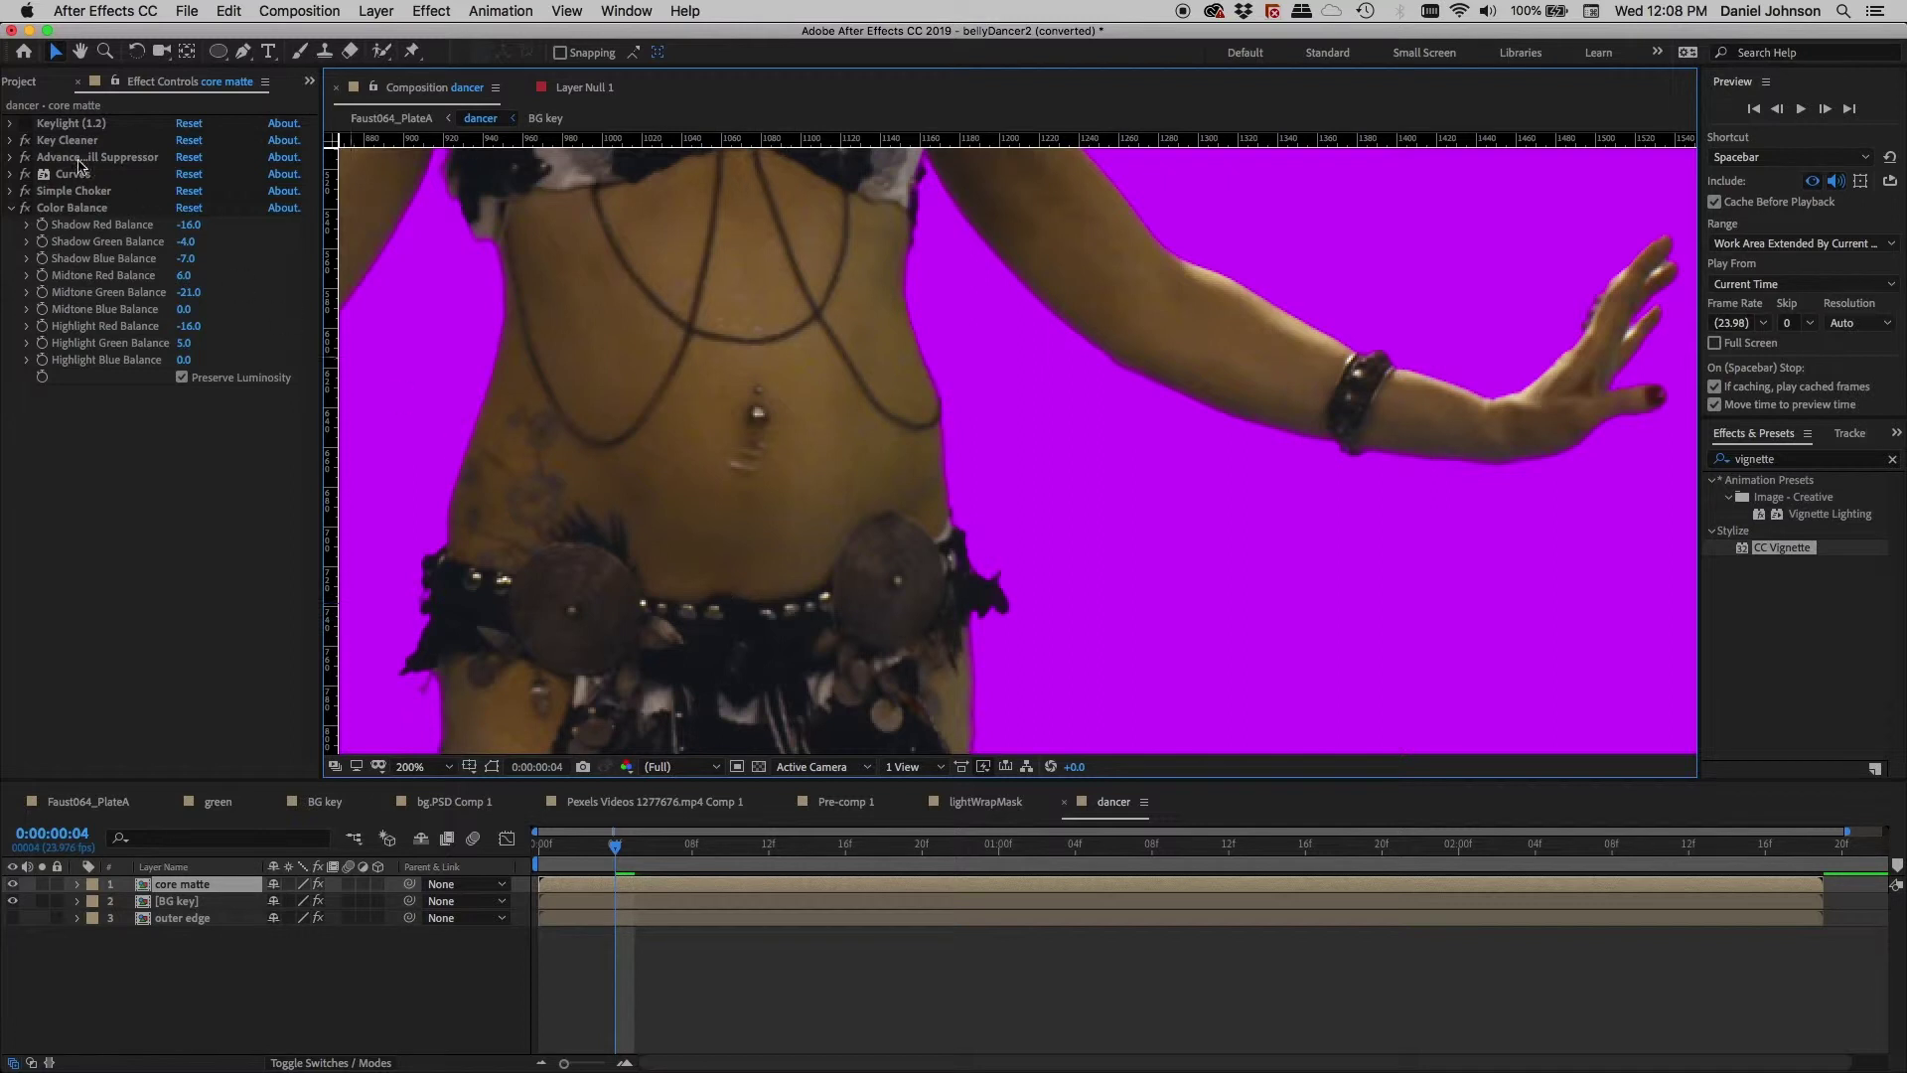
pyautogui.click(24, 126)
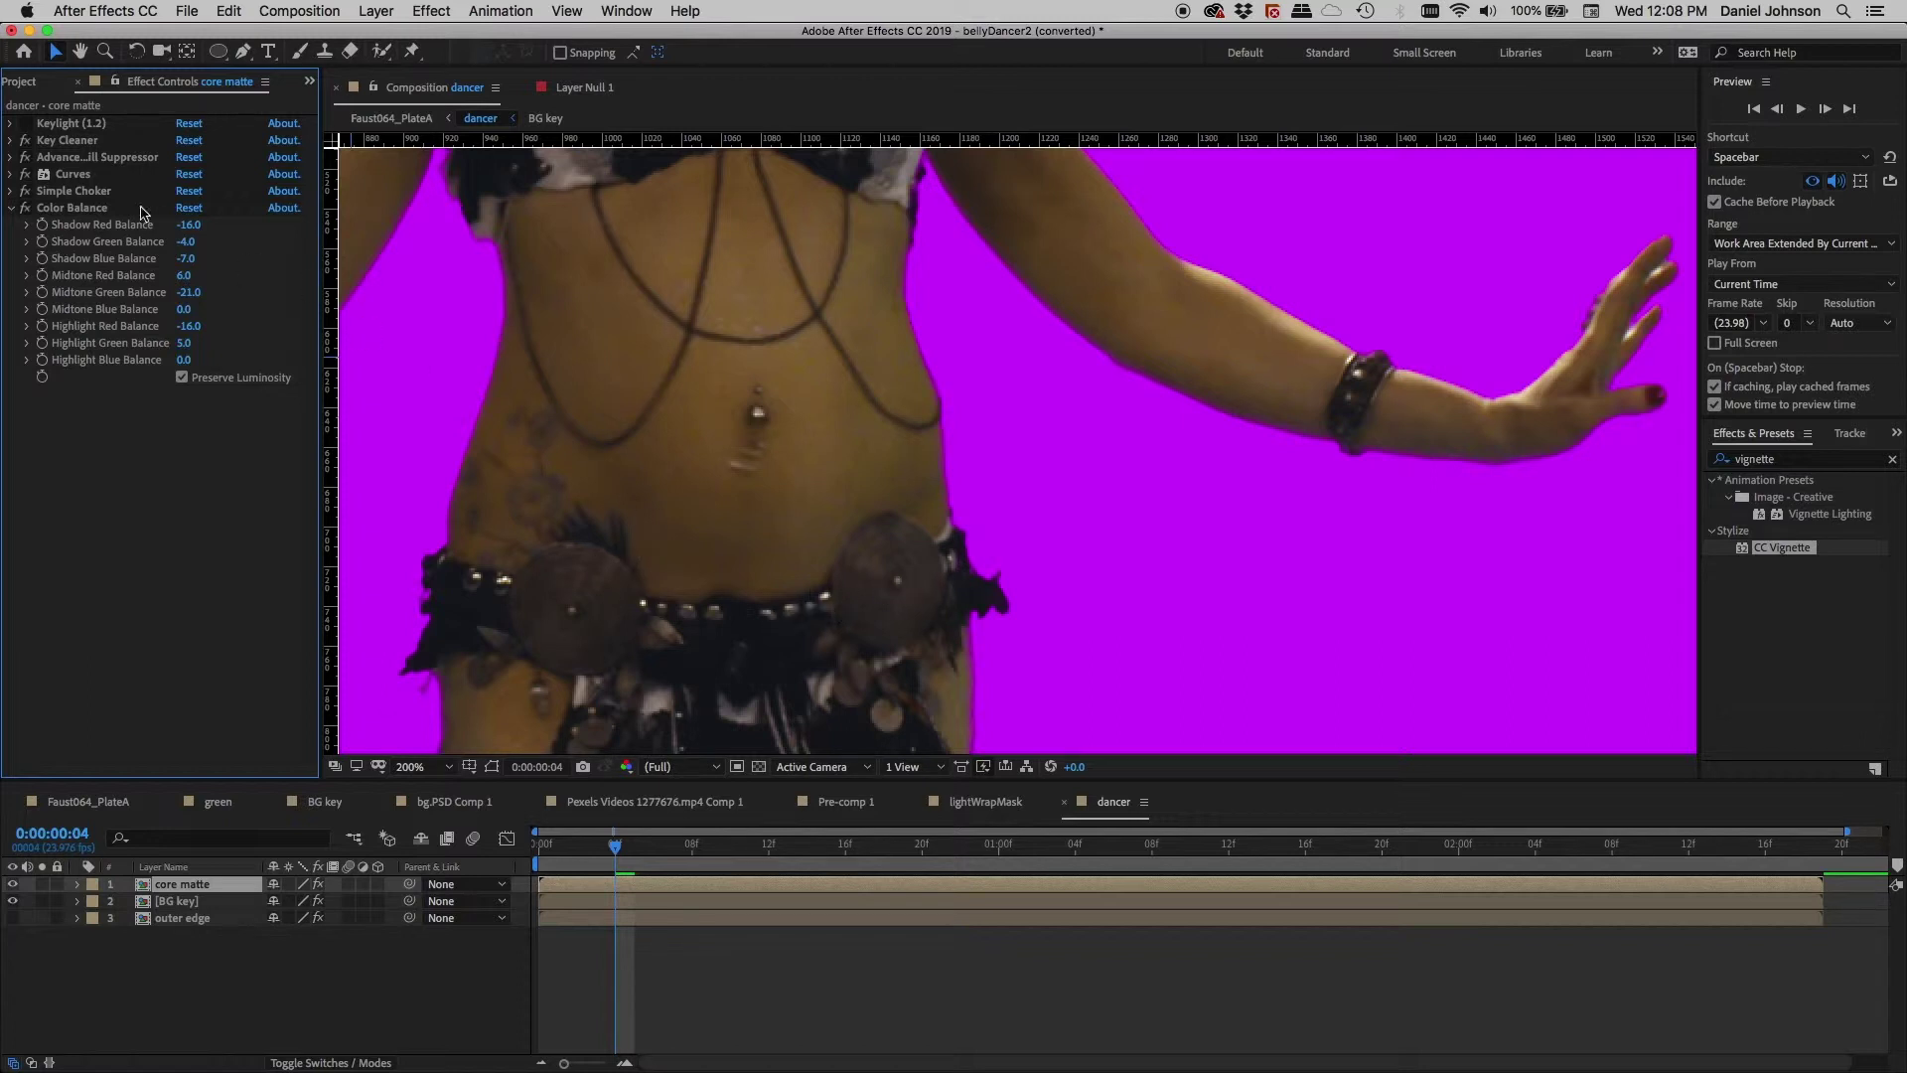
pyautogui.click(26, 157)
pyautogui.click(26, 157)
# - Display the mask and shape paths and examine the core matte's mask outline around the dancer's torso
pyautogui.click(492, 767)
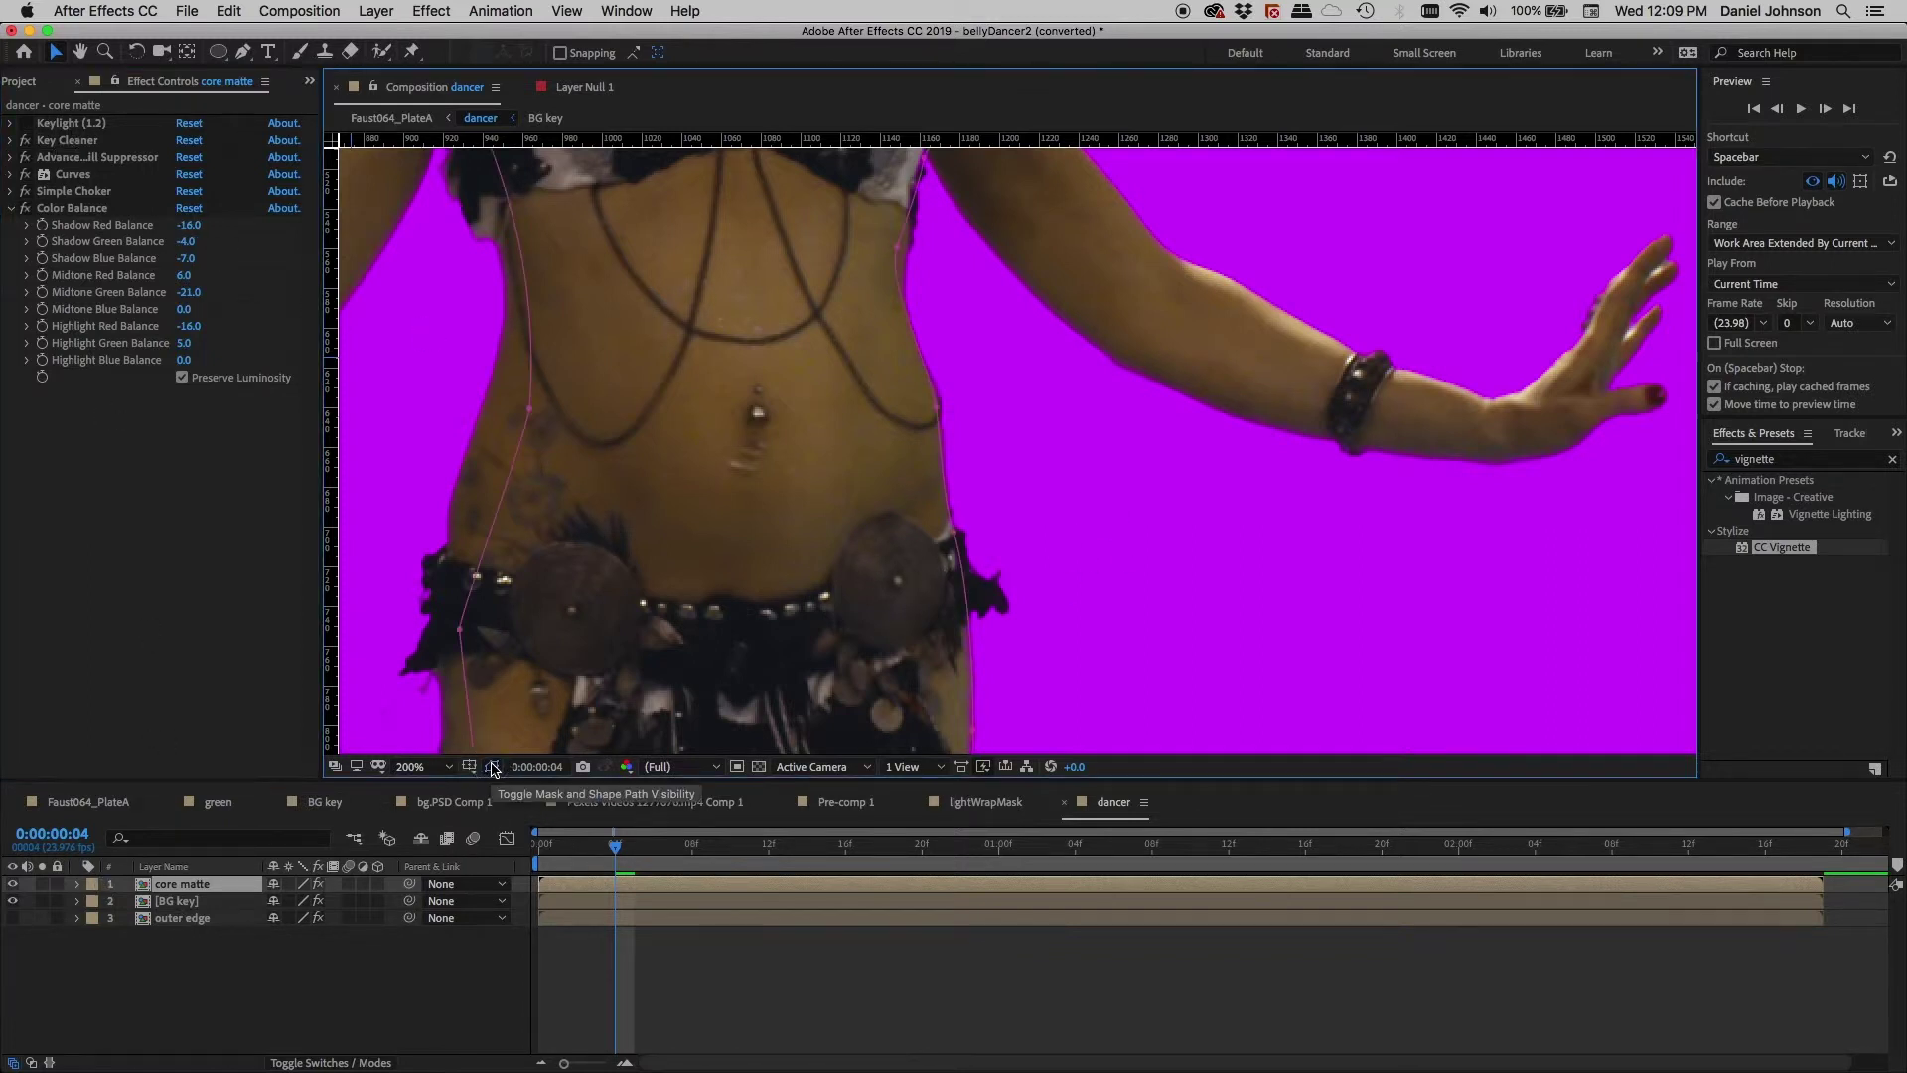
pyautogui.moveTo(695, 325); pyautogui.dragTo(681, 646)
pyautogui.moveTo(629, 545); pyautogui.dragTo(779, 589)
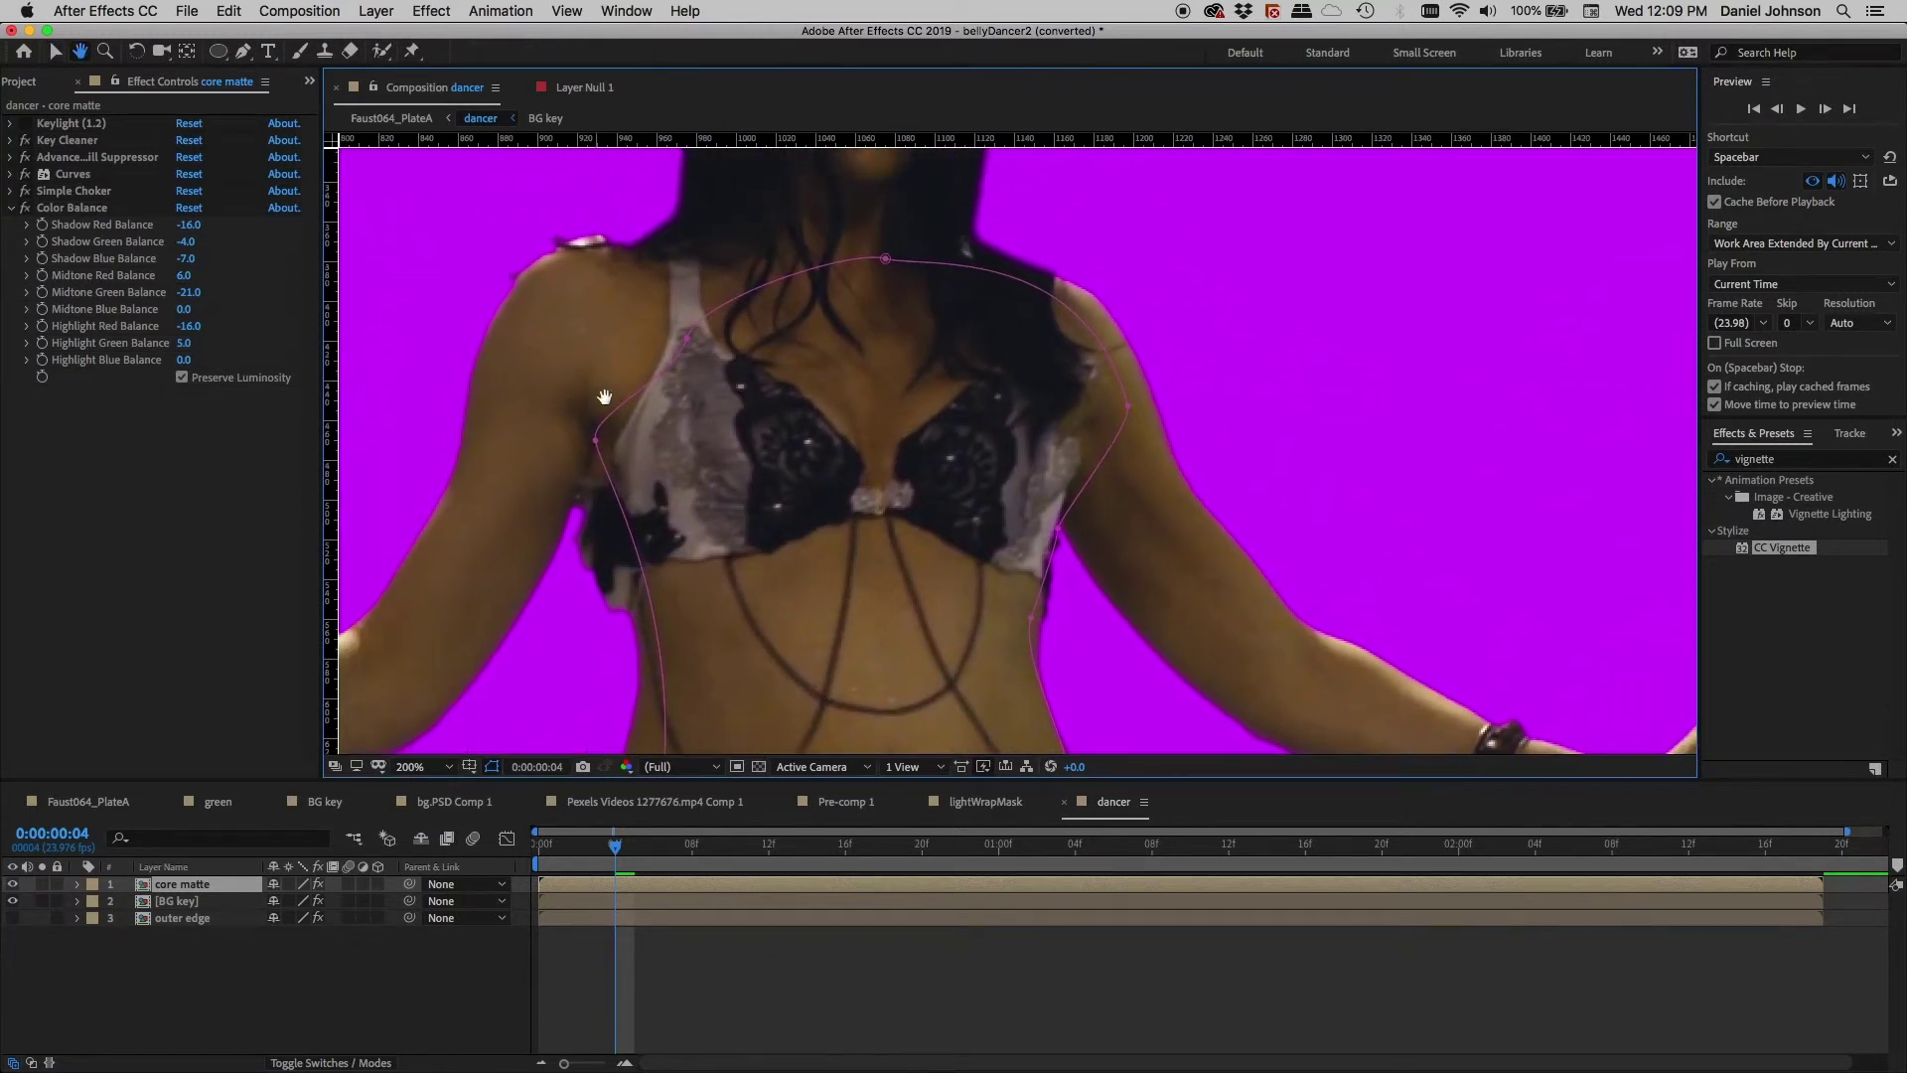
pyautogui.click(1022, 624)
pyautogui.moveTo(1022, 624); pyautogui.dragTo(972, 562)
pyautogui.press('v')
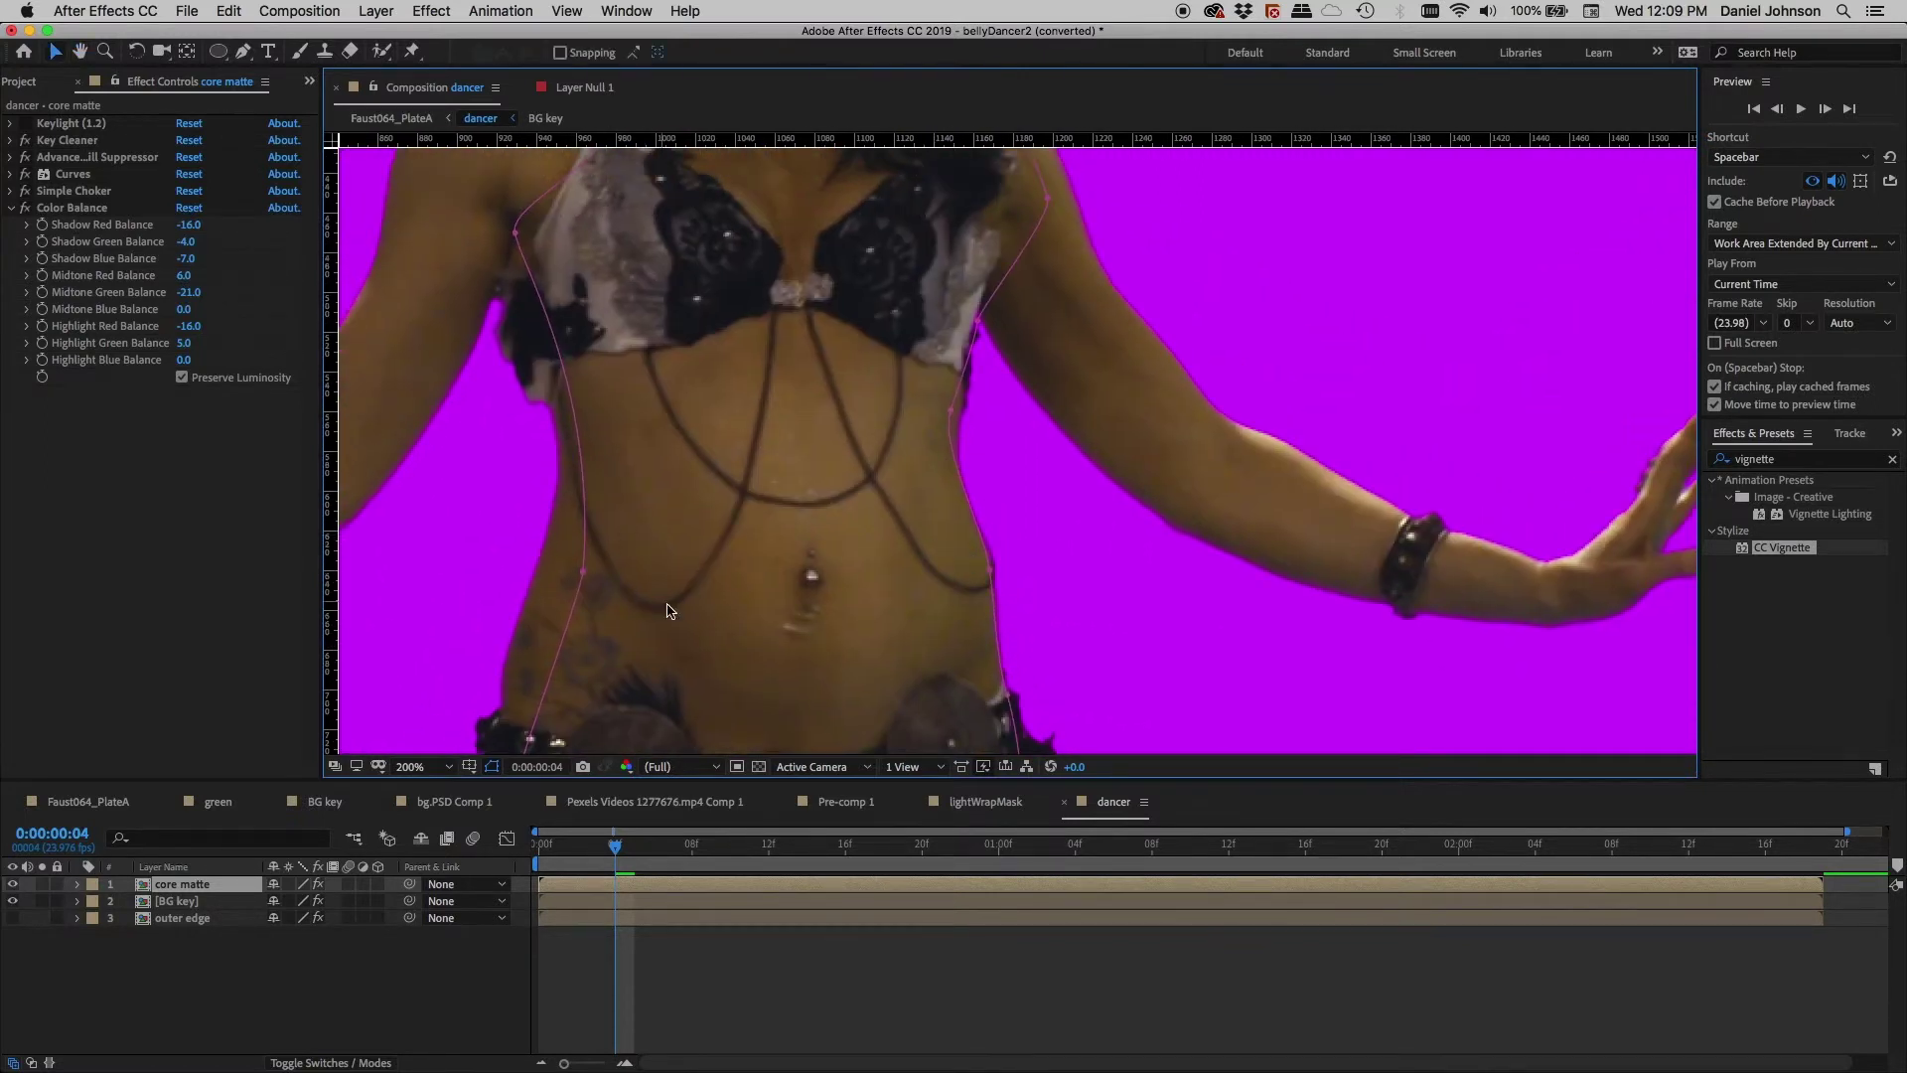
# - Reveal Mask 1 of the core matte layer in the timeline and view the mask around the waist and belt
pyautogui.click(79, 885)
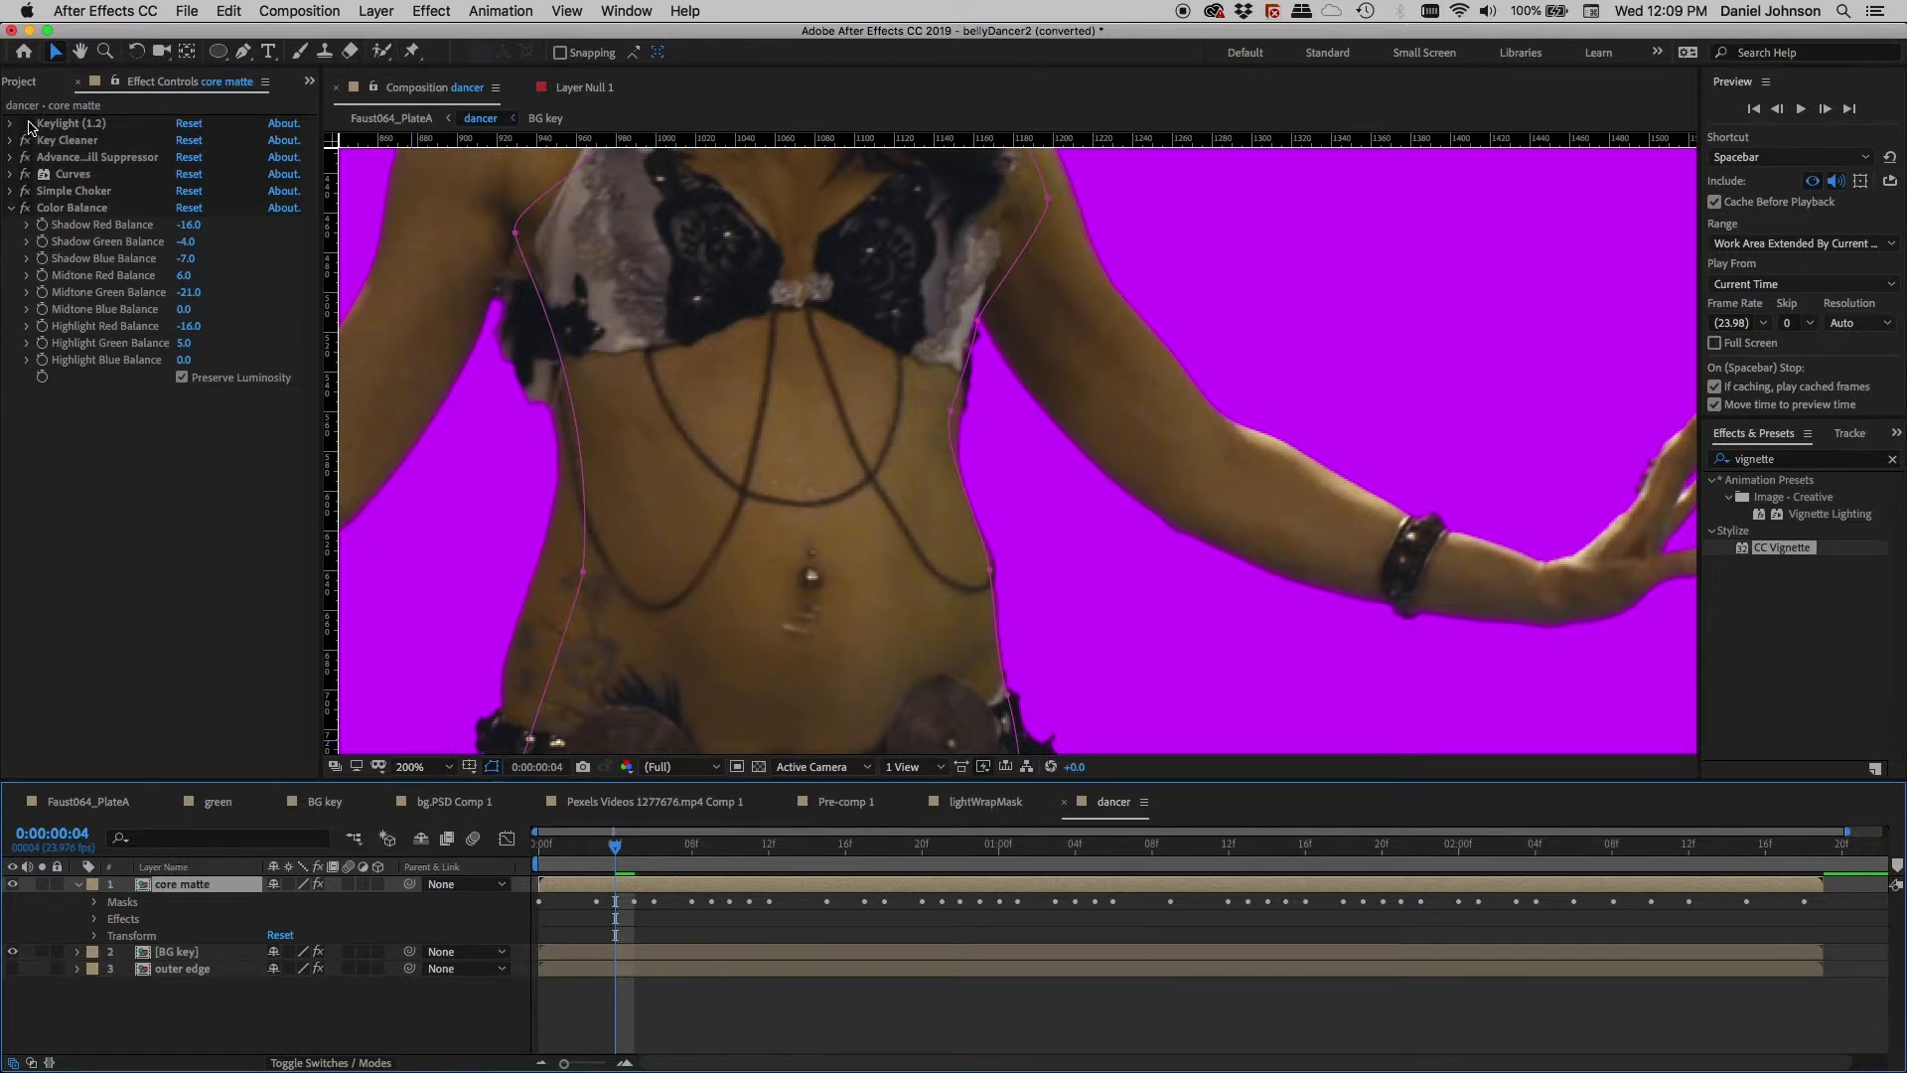
pyautogui.press('h')
pyautogui.moveTo(527, 438); pyautogui.dragTo(595, 345)
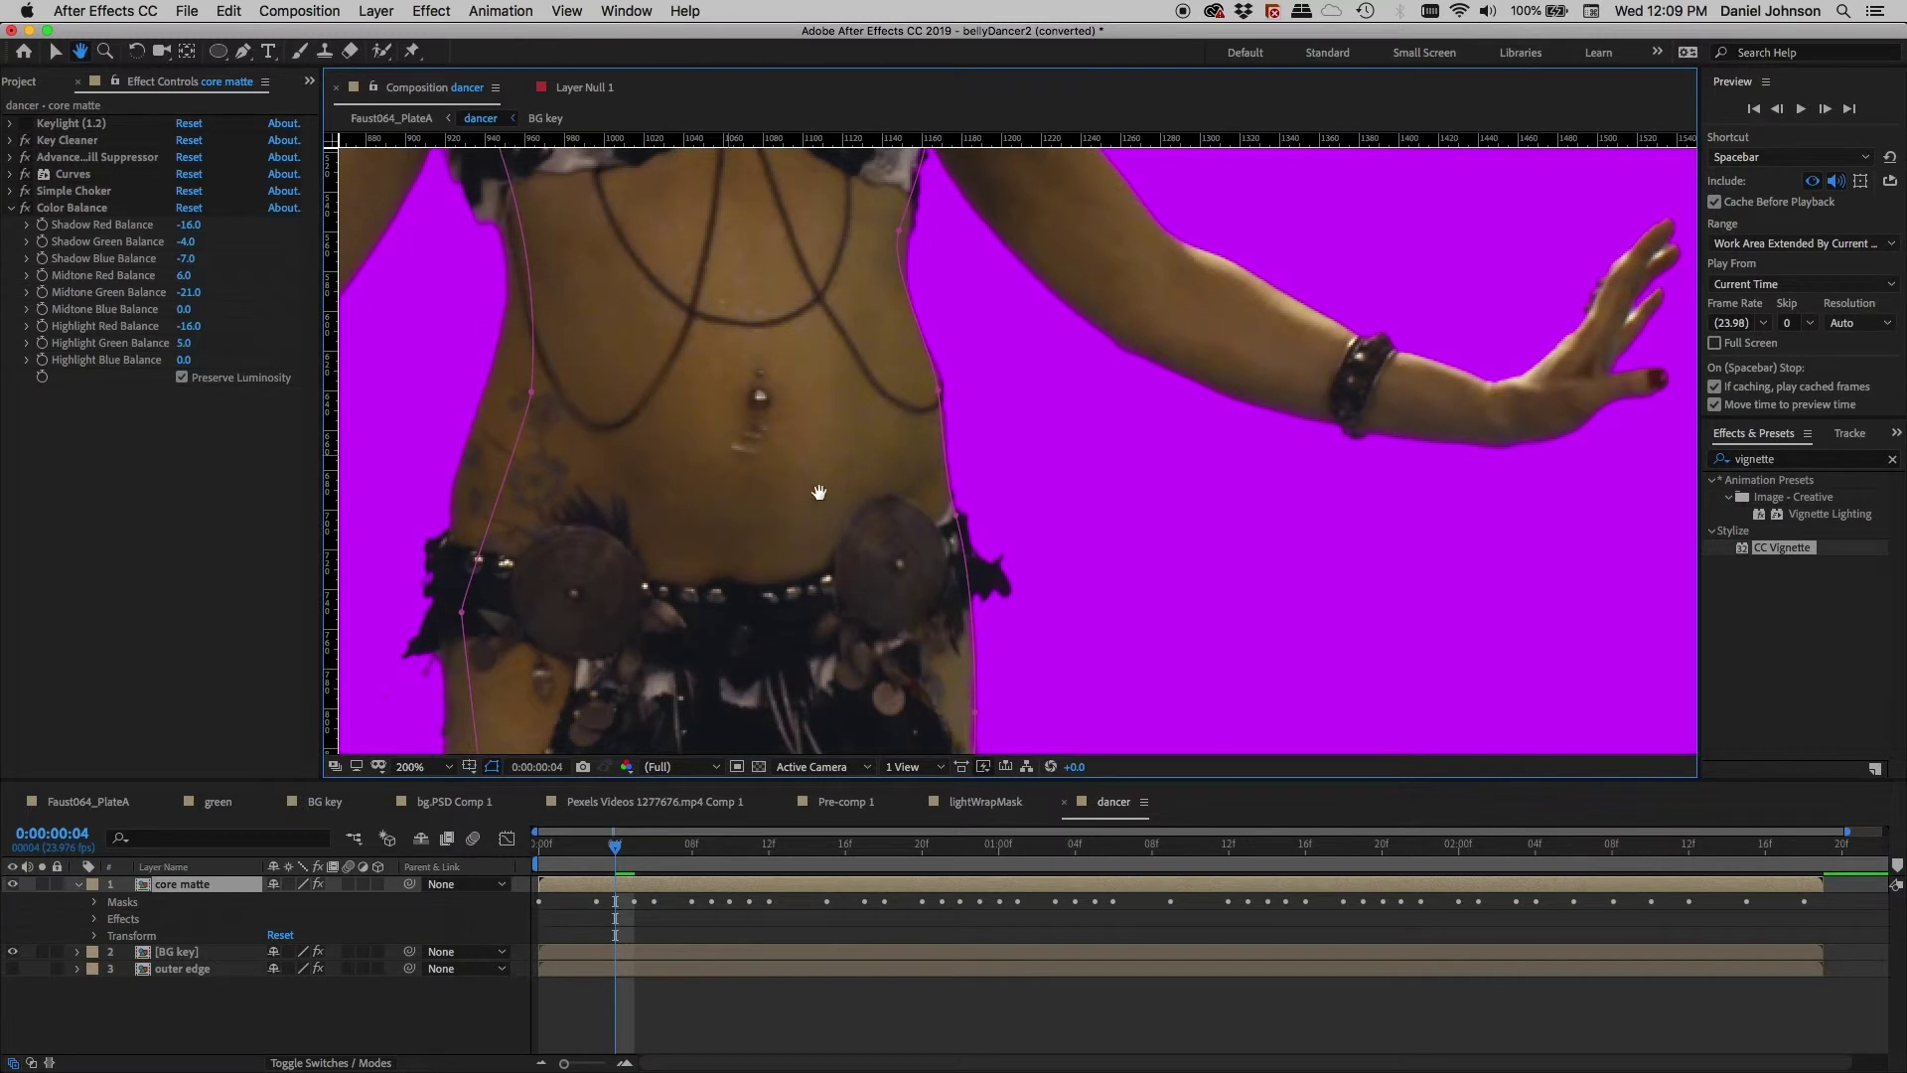
pyautogui.press('v')
pyautogui.click(99, 903)
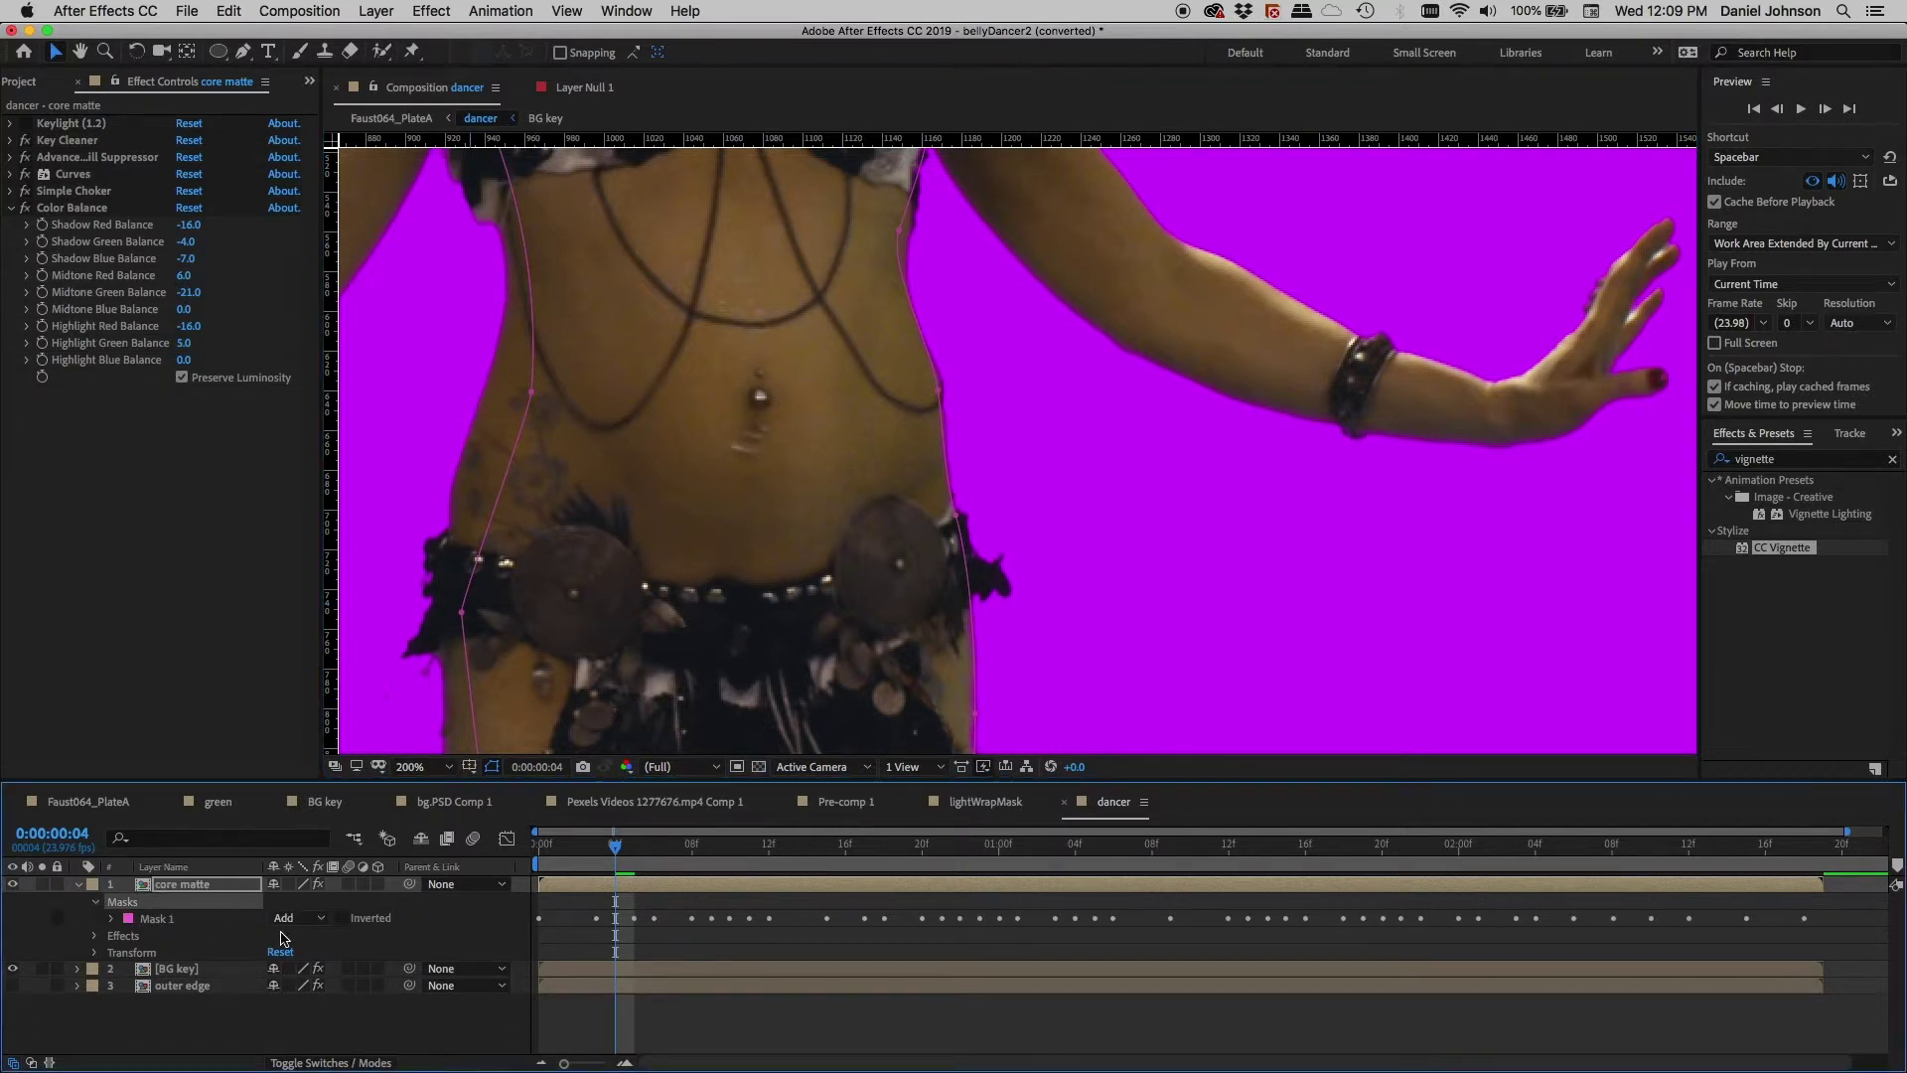
# - Set Mask 1's mode to None for comparison, restore it to Add and collapse the core matte's properties
pyautogui.click(320, 918)
pyautogui.click(298, 931)
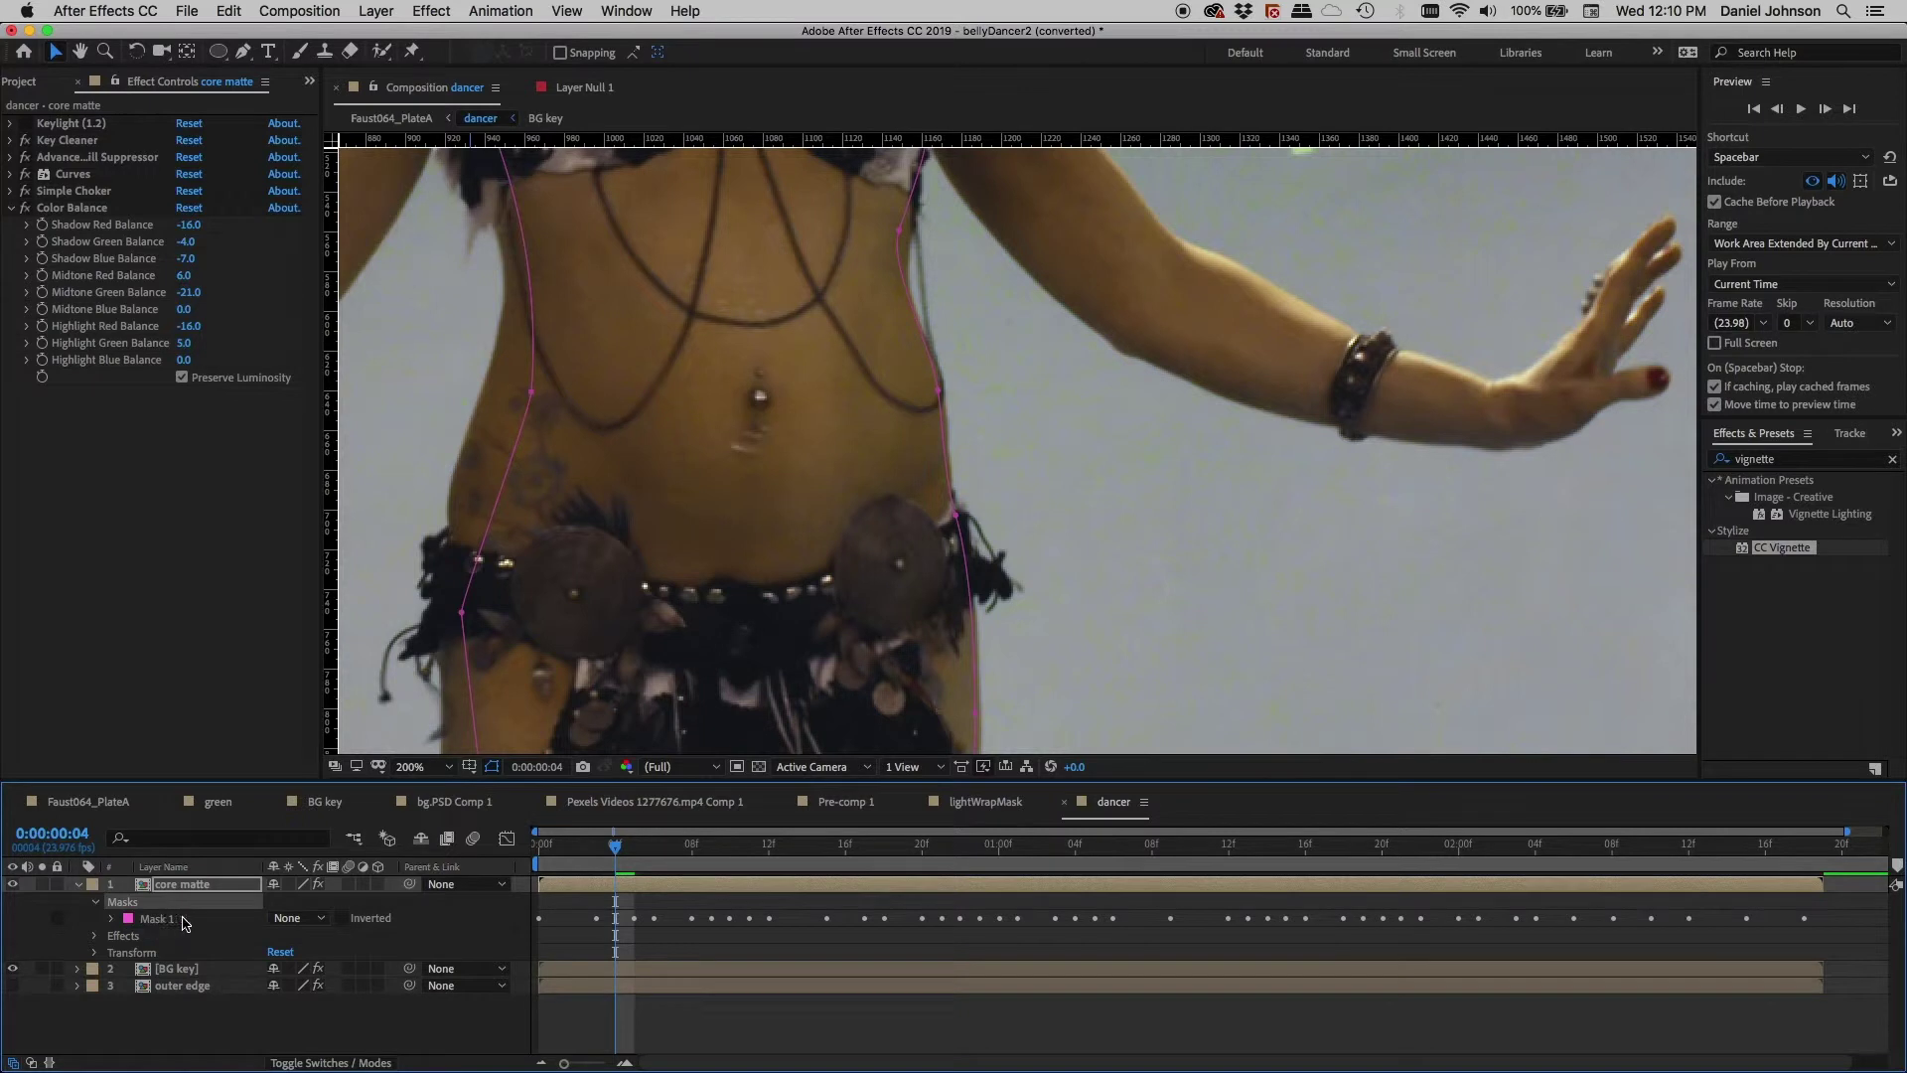
pyautogui.click(296, 918)
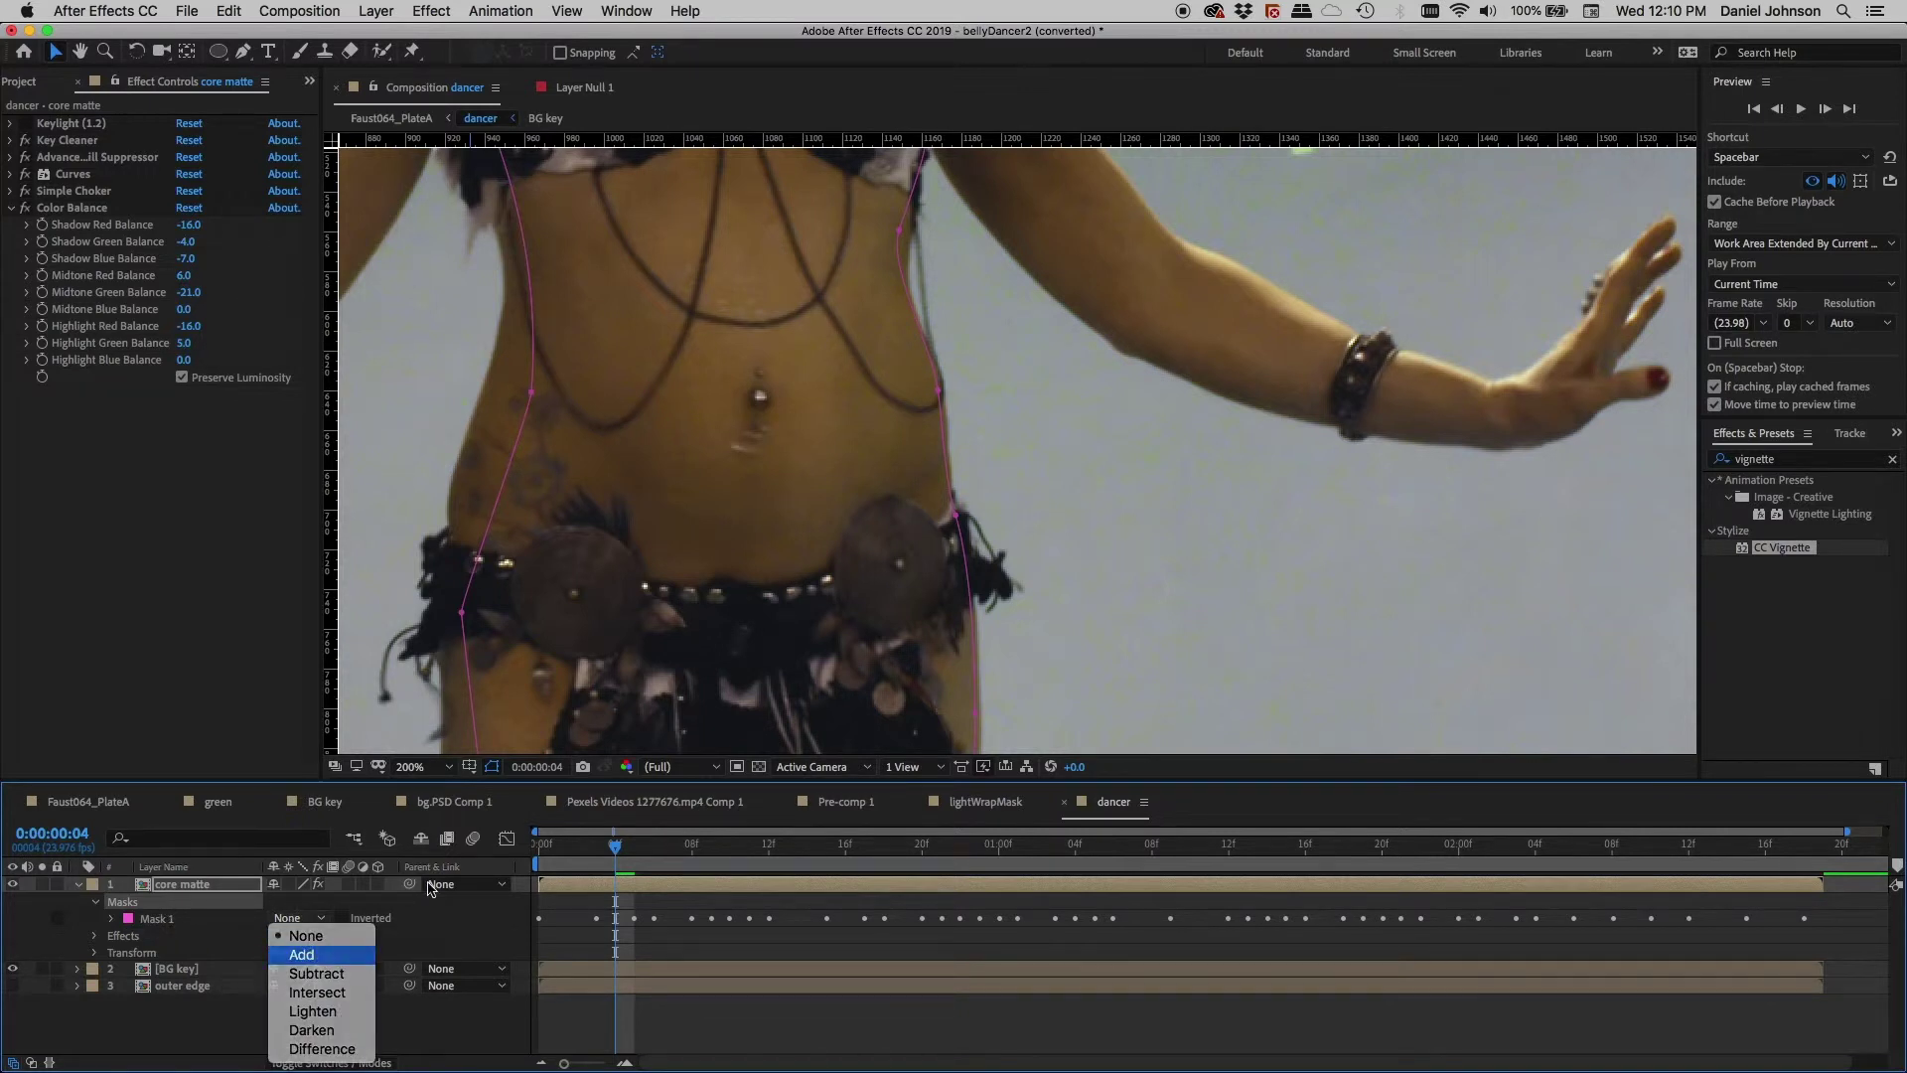
pyautogui.press('Return')
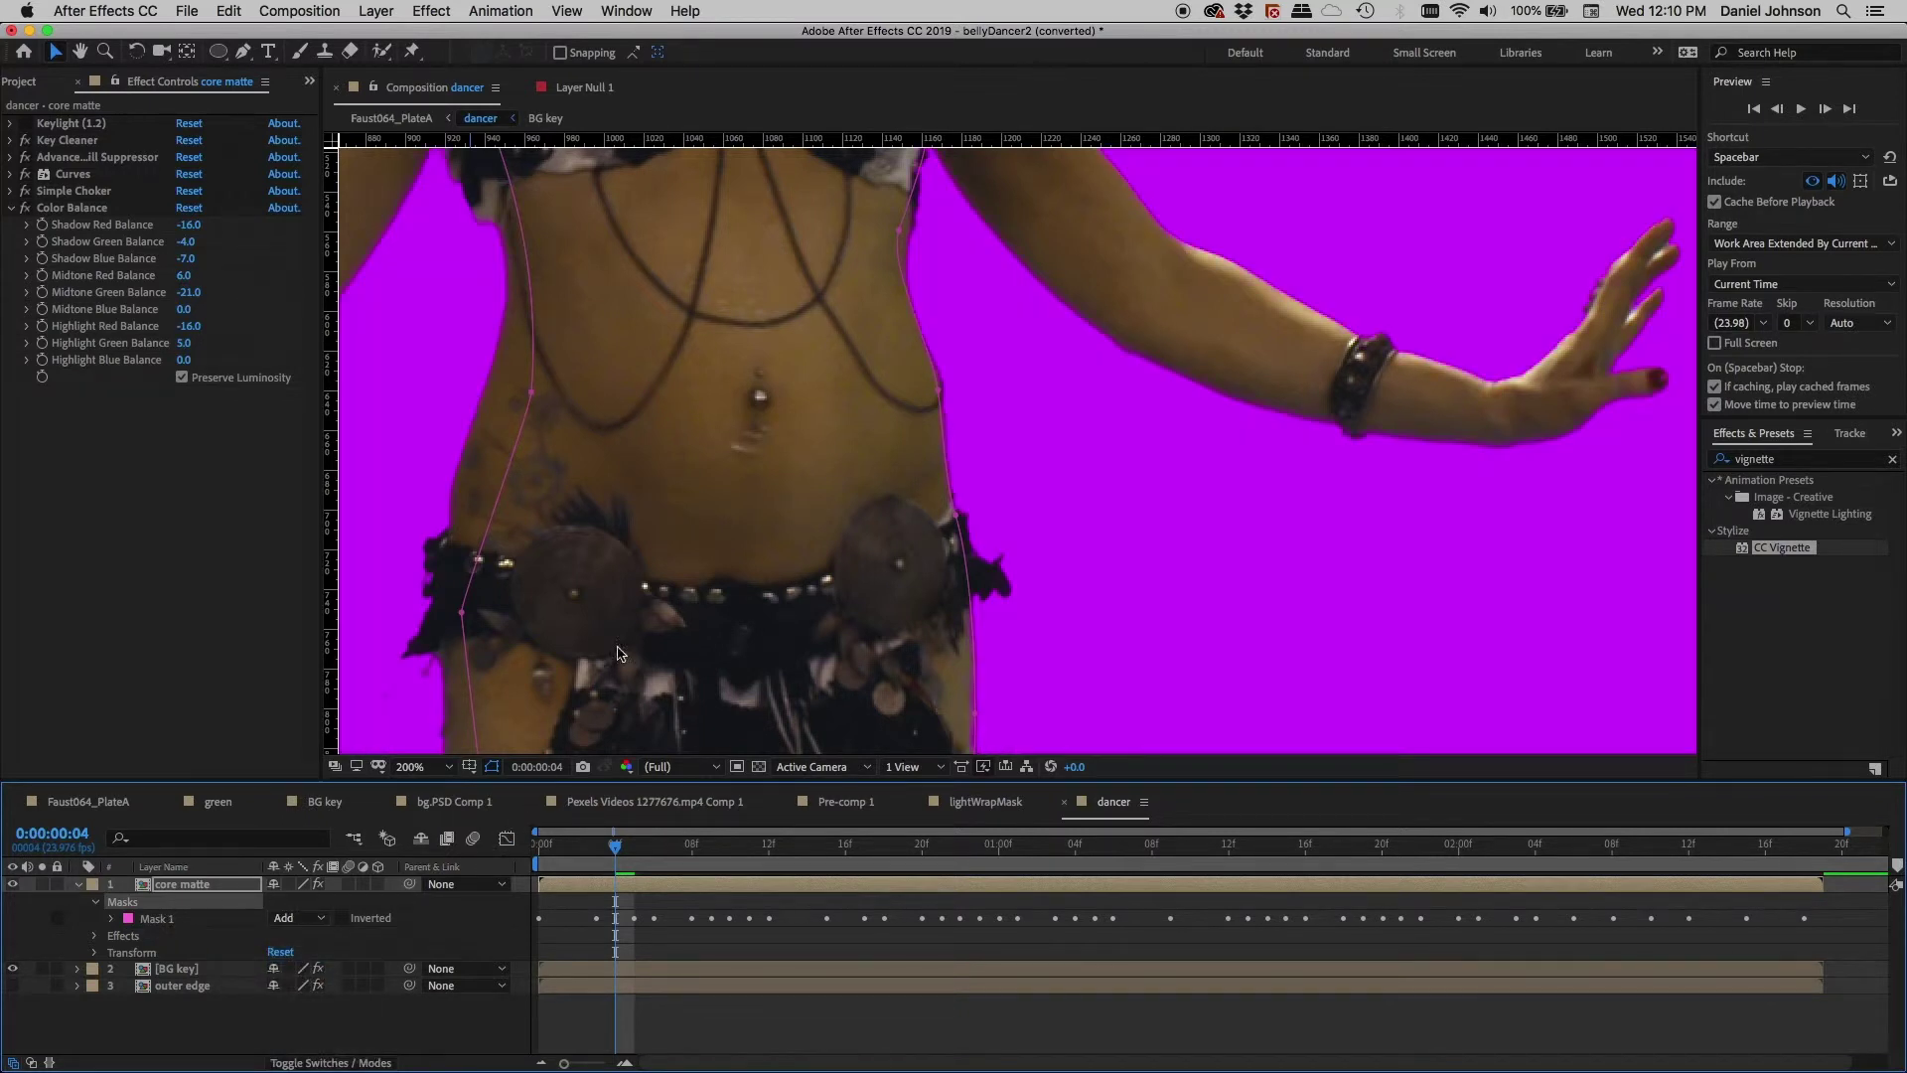
pyautogui.click(78, 886)
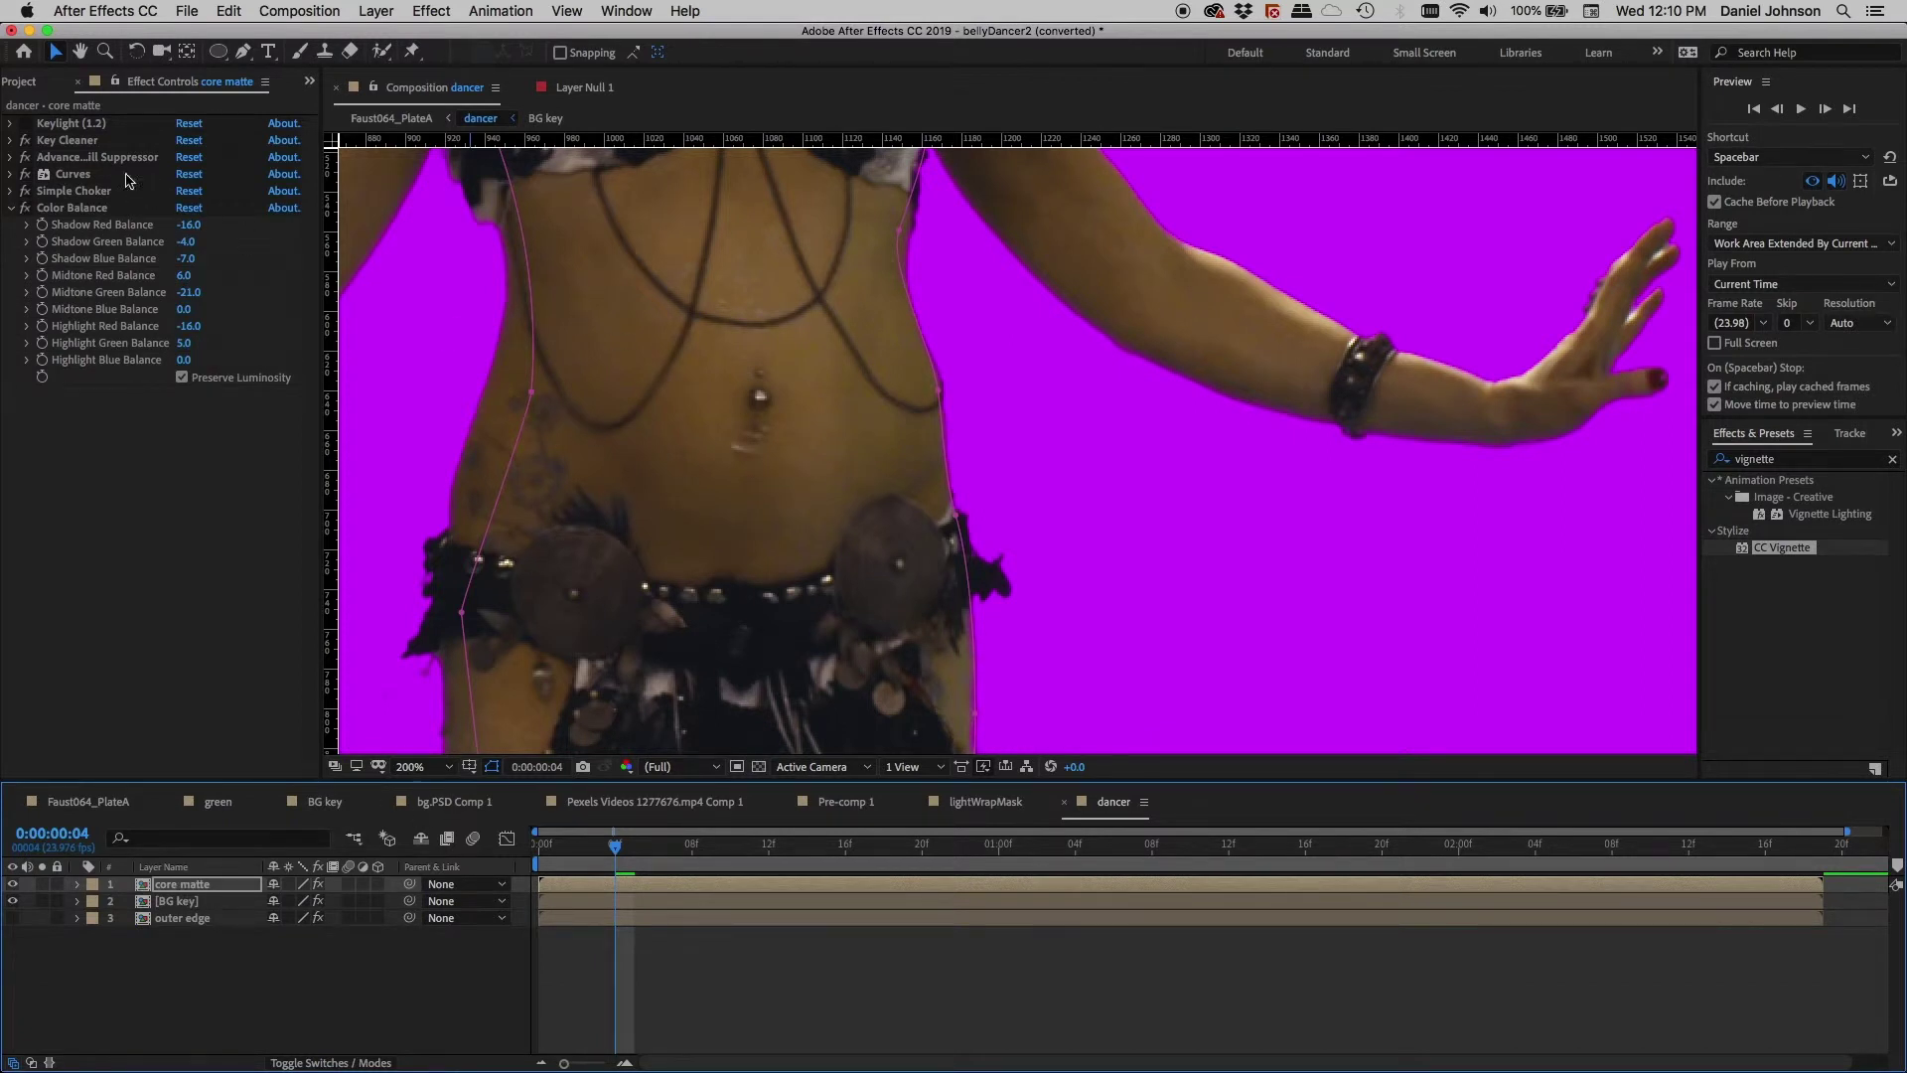
# - Examine how the core matte's mask outline follows the dancer from the chest down to the belt and skirt
pyautogui.moveTo(644, 334); pyautogui.dragTo(651, 557)
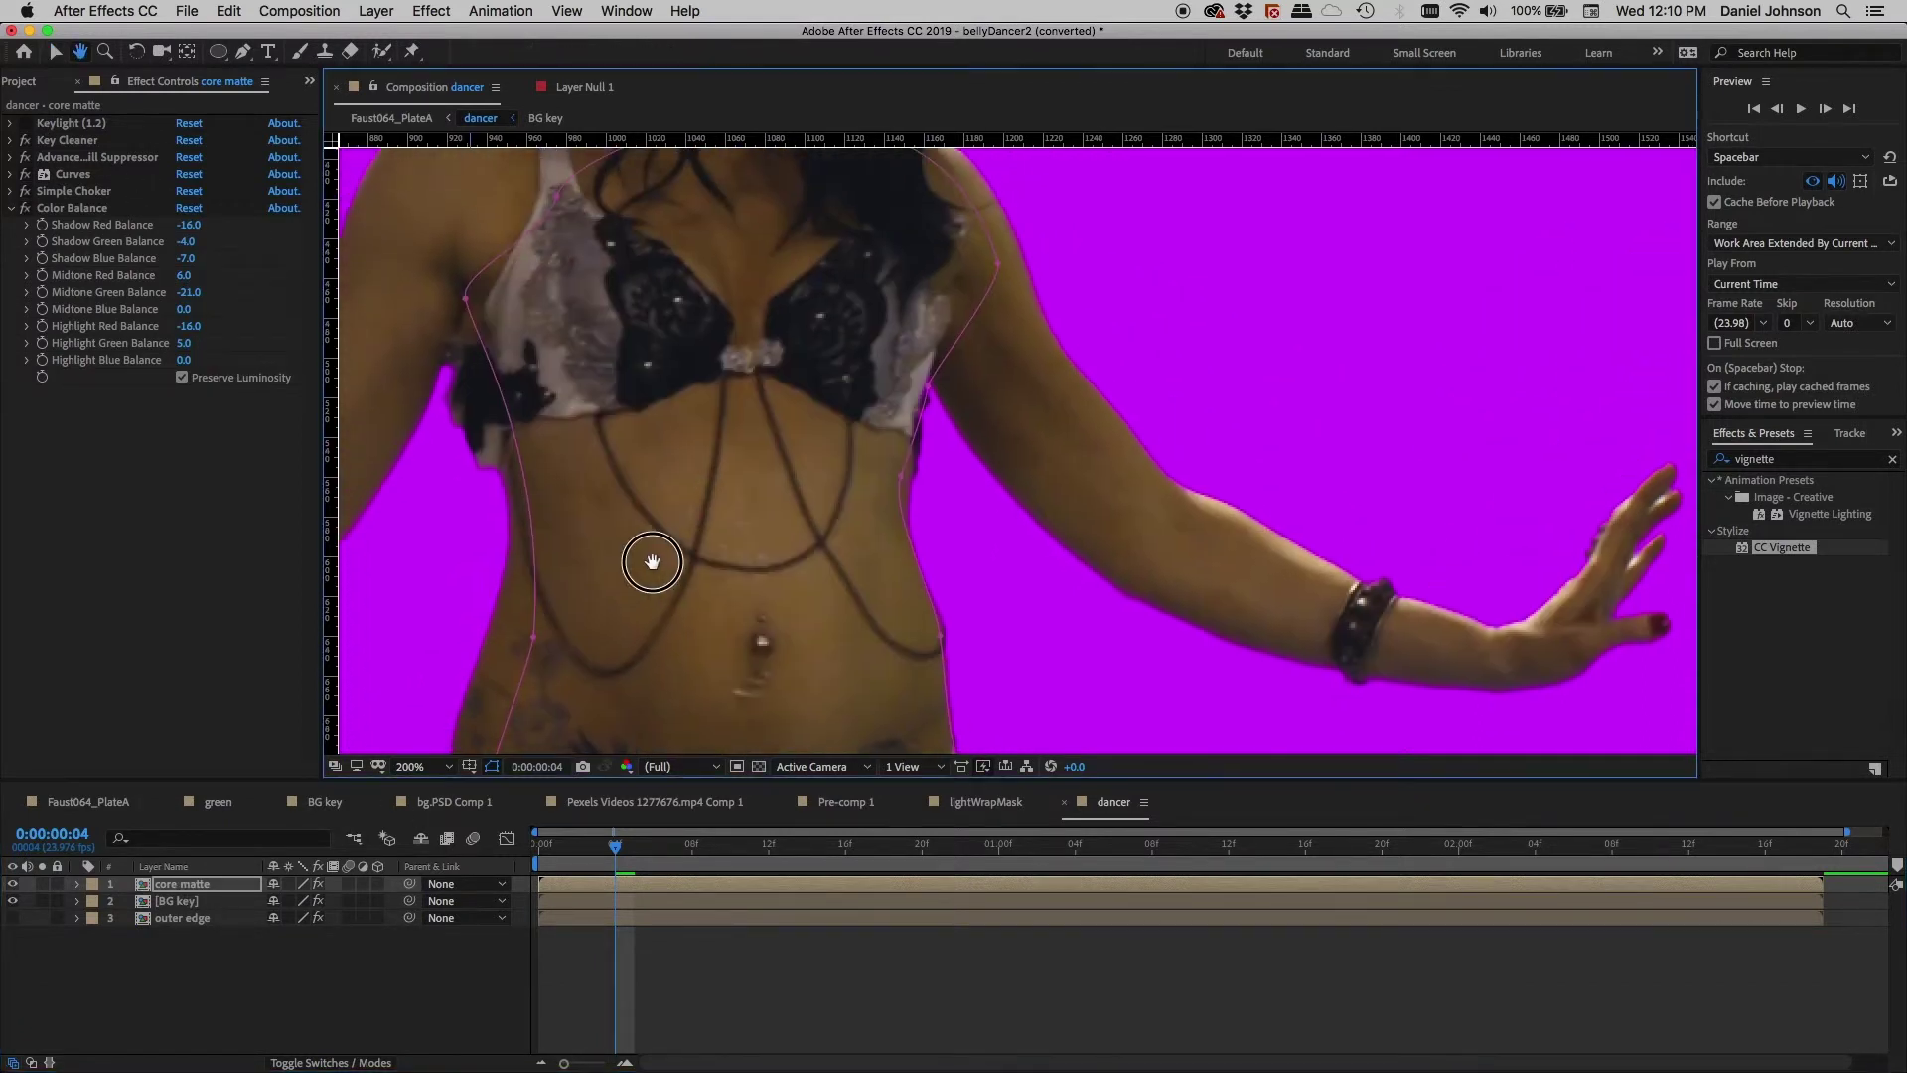
pyautogui.moveTo(681, 353); pyautogui.dragTo(593, 342)
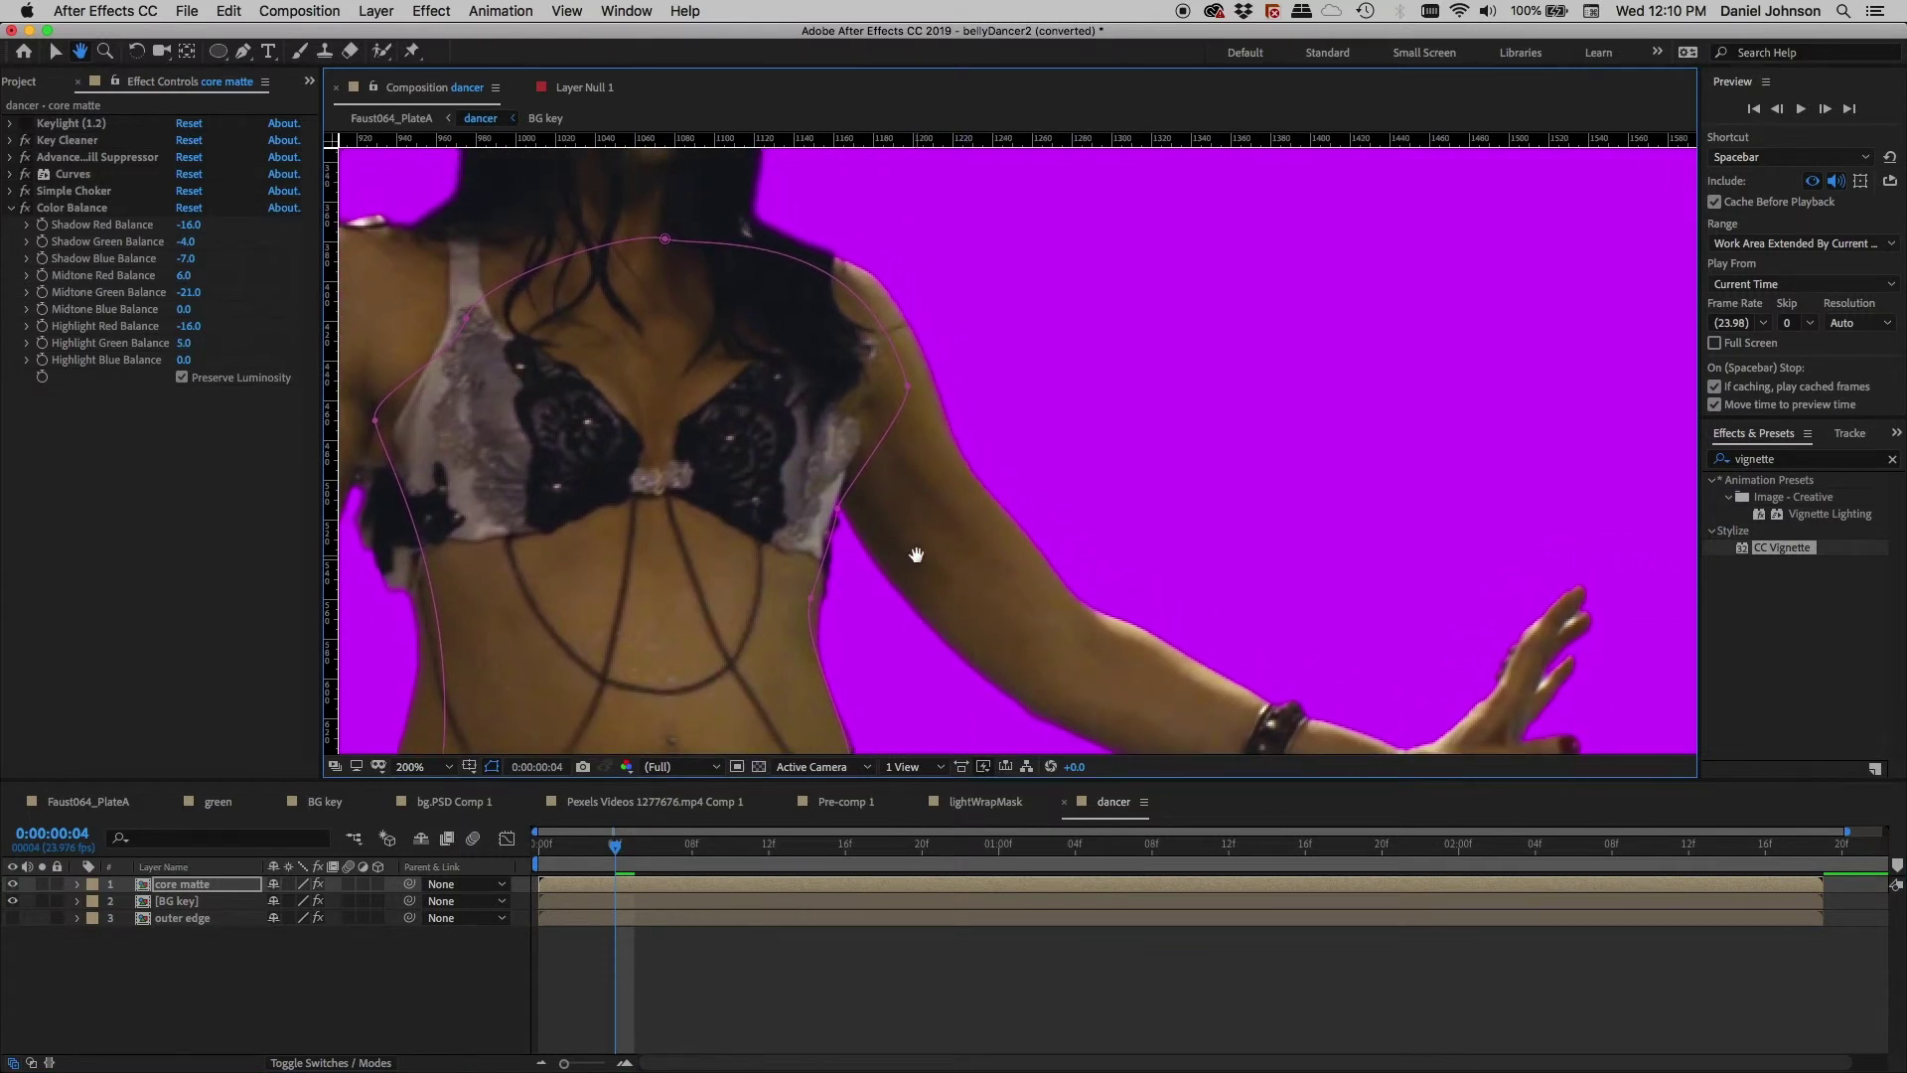
pyautogui.moveTo(894, 620); pyautogui.dragTo(914, 393)
pyautogui.press('v')
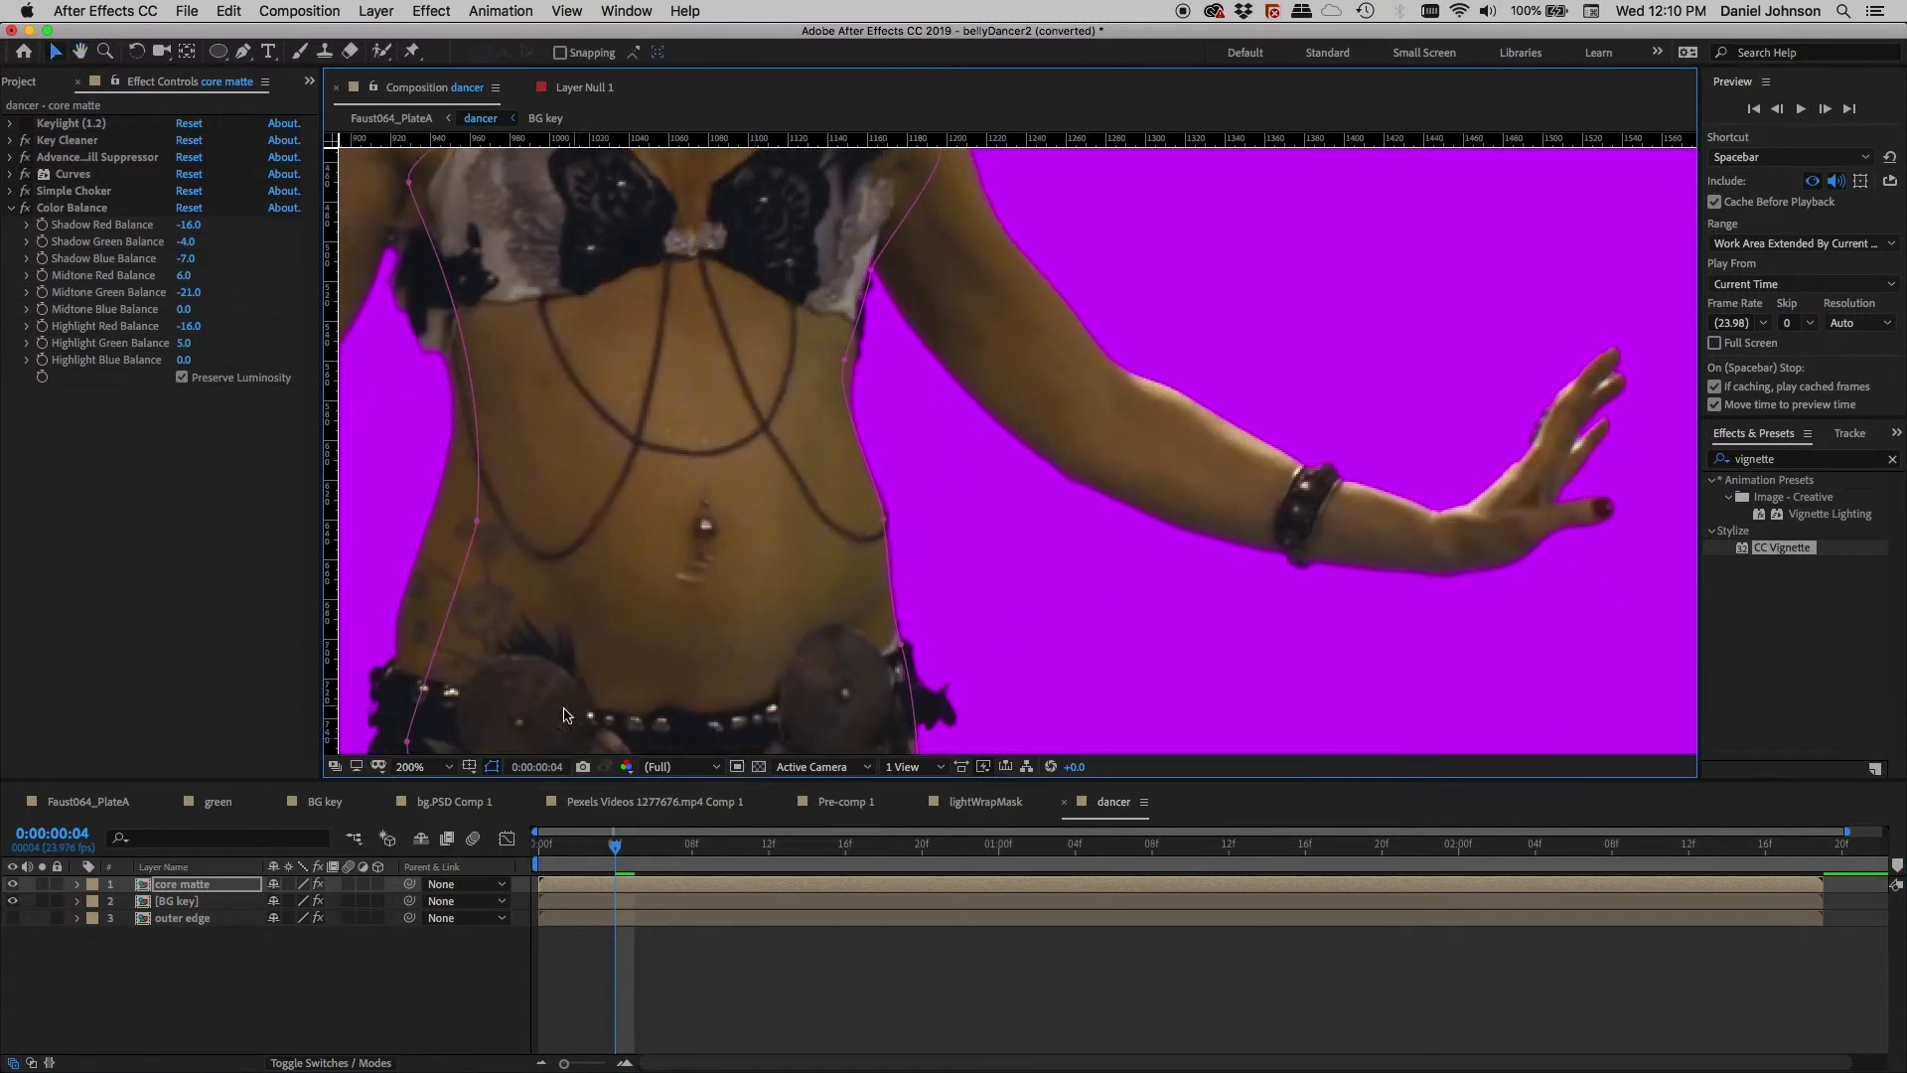
pyautogui.press('h')
pyautogui.moveTo(551, 560); pyautogui.dragTo(709, 348)
pyautogui.moveTo(663, 694); pyautogui.dragTo(606, 556)
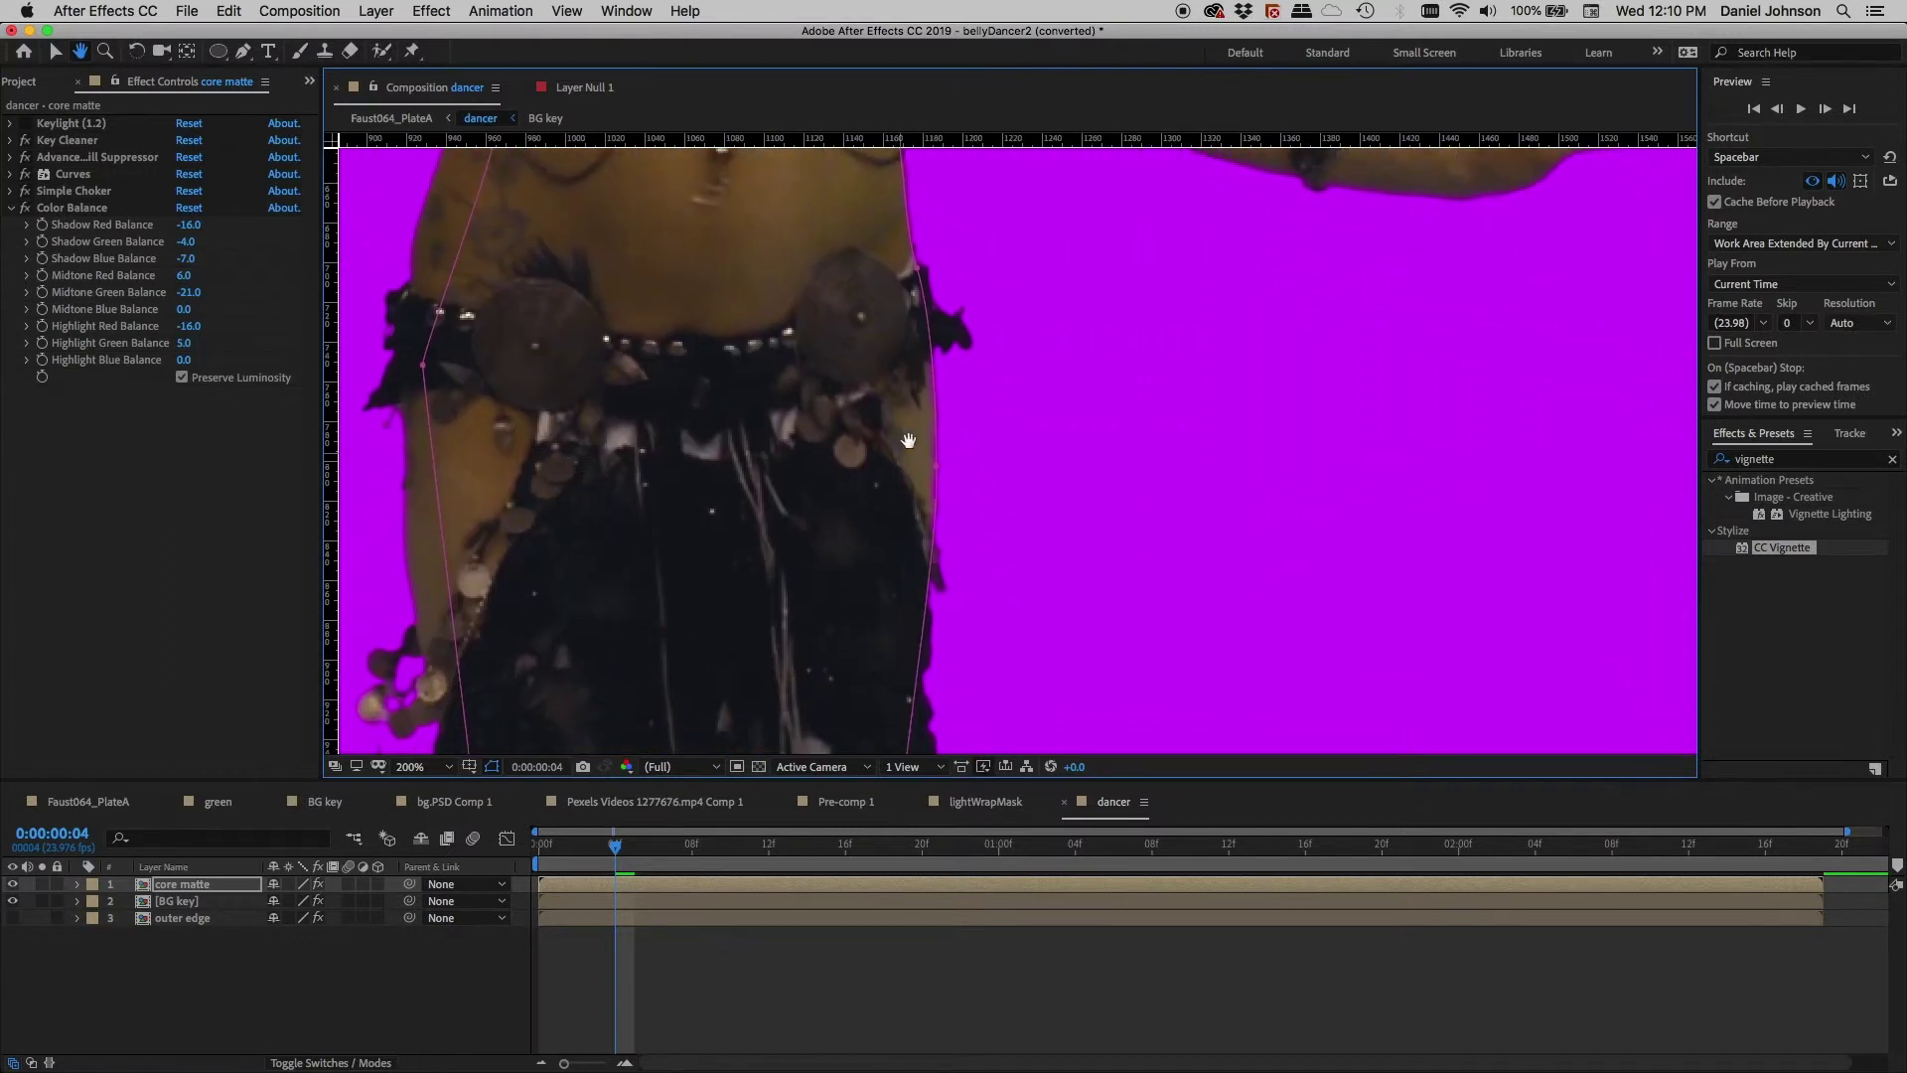
pyautogui.moveTo(919, 353); pyautogui.dragTo(947, 470)
pyautogui.press('v')
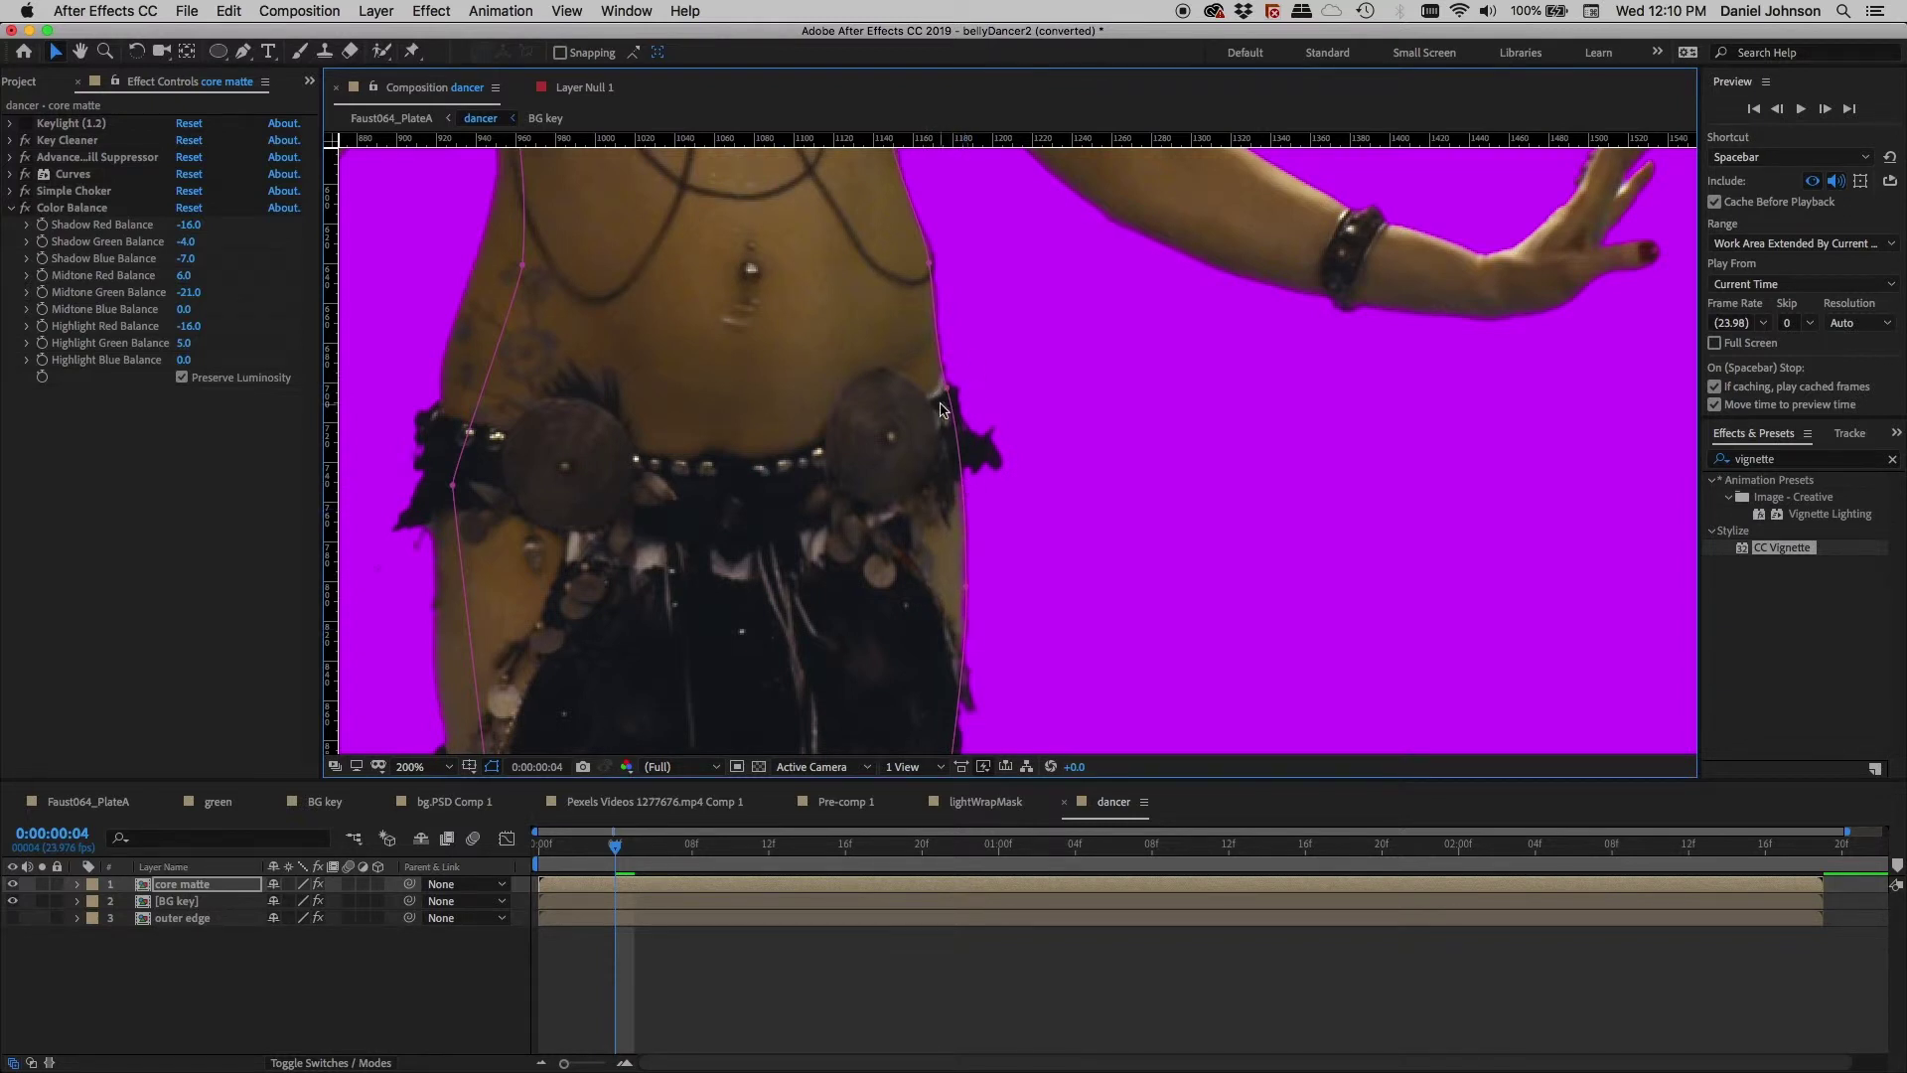
pyautogui.scroll(-10, 617, 511)
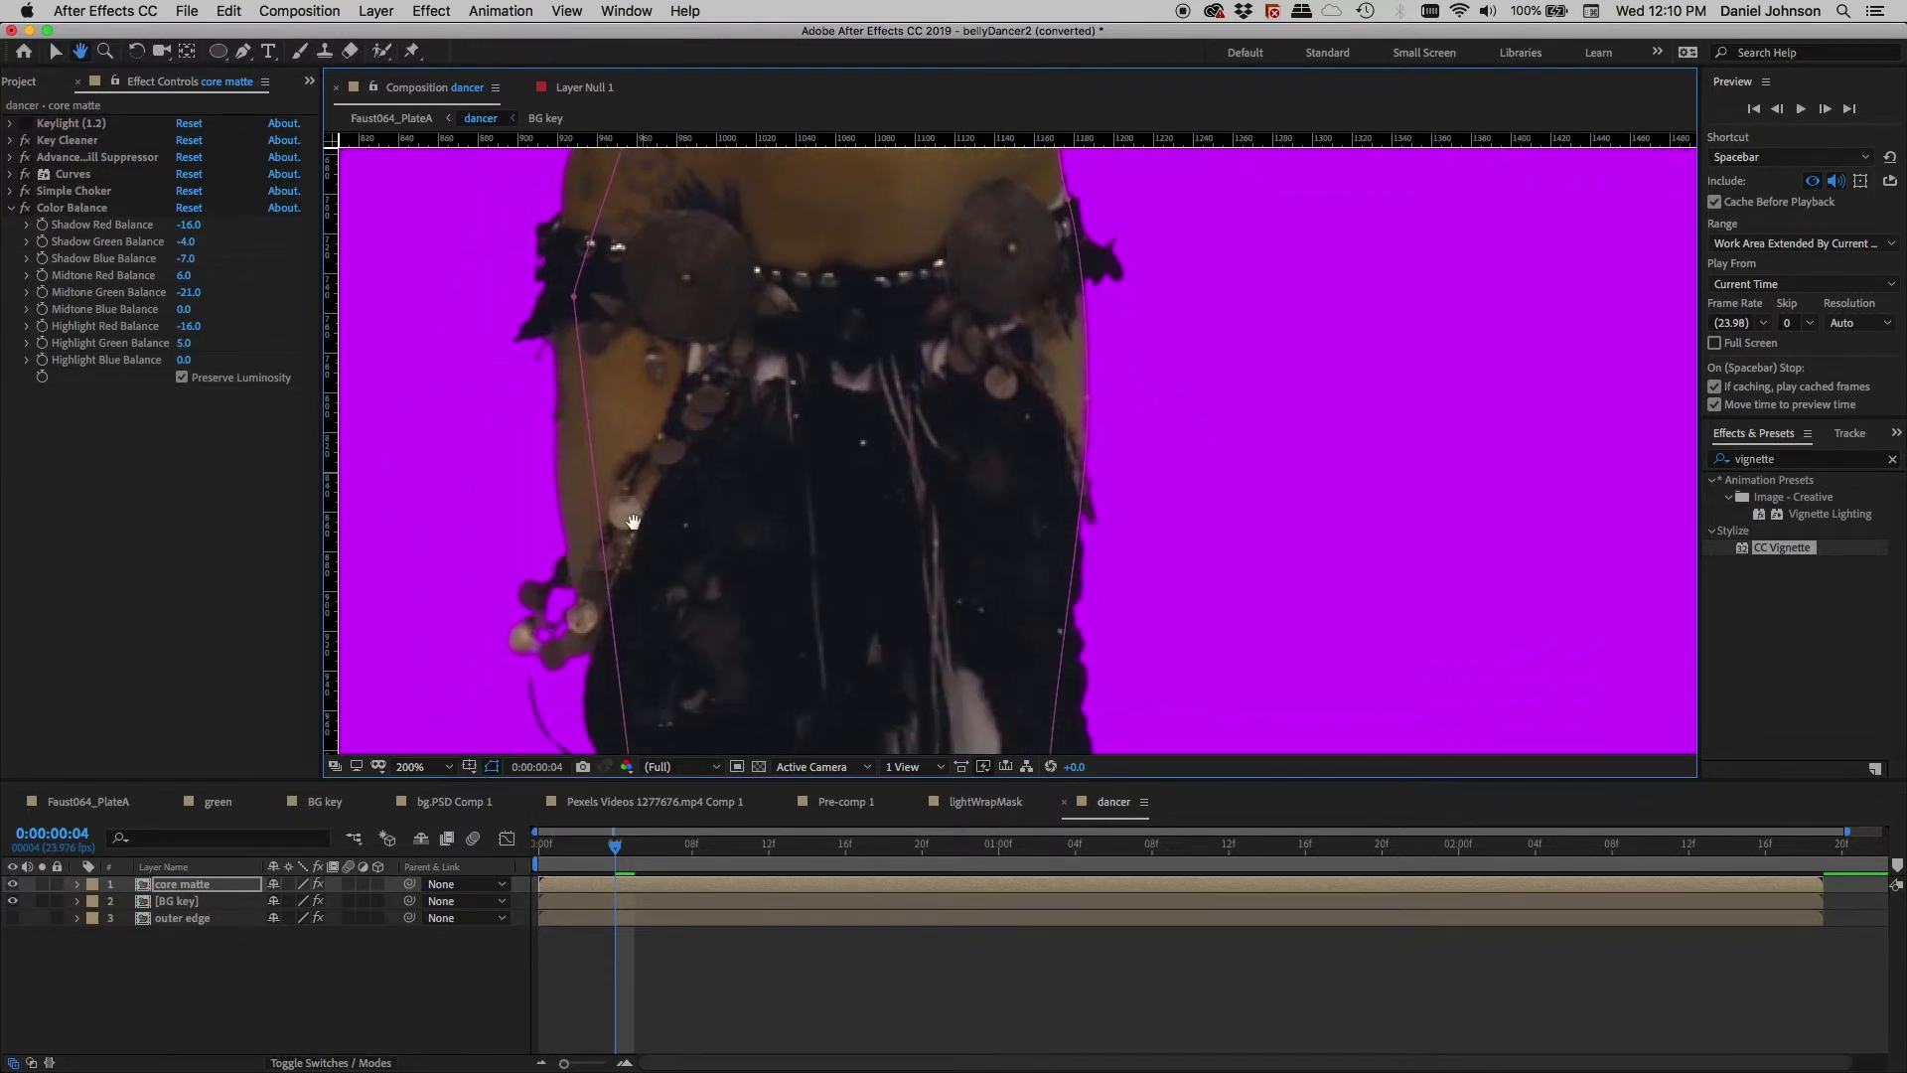
pyautogui.scroll(10, 877, 520)
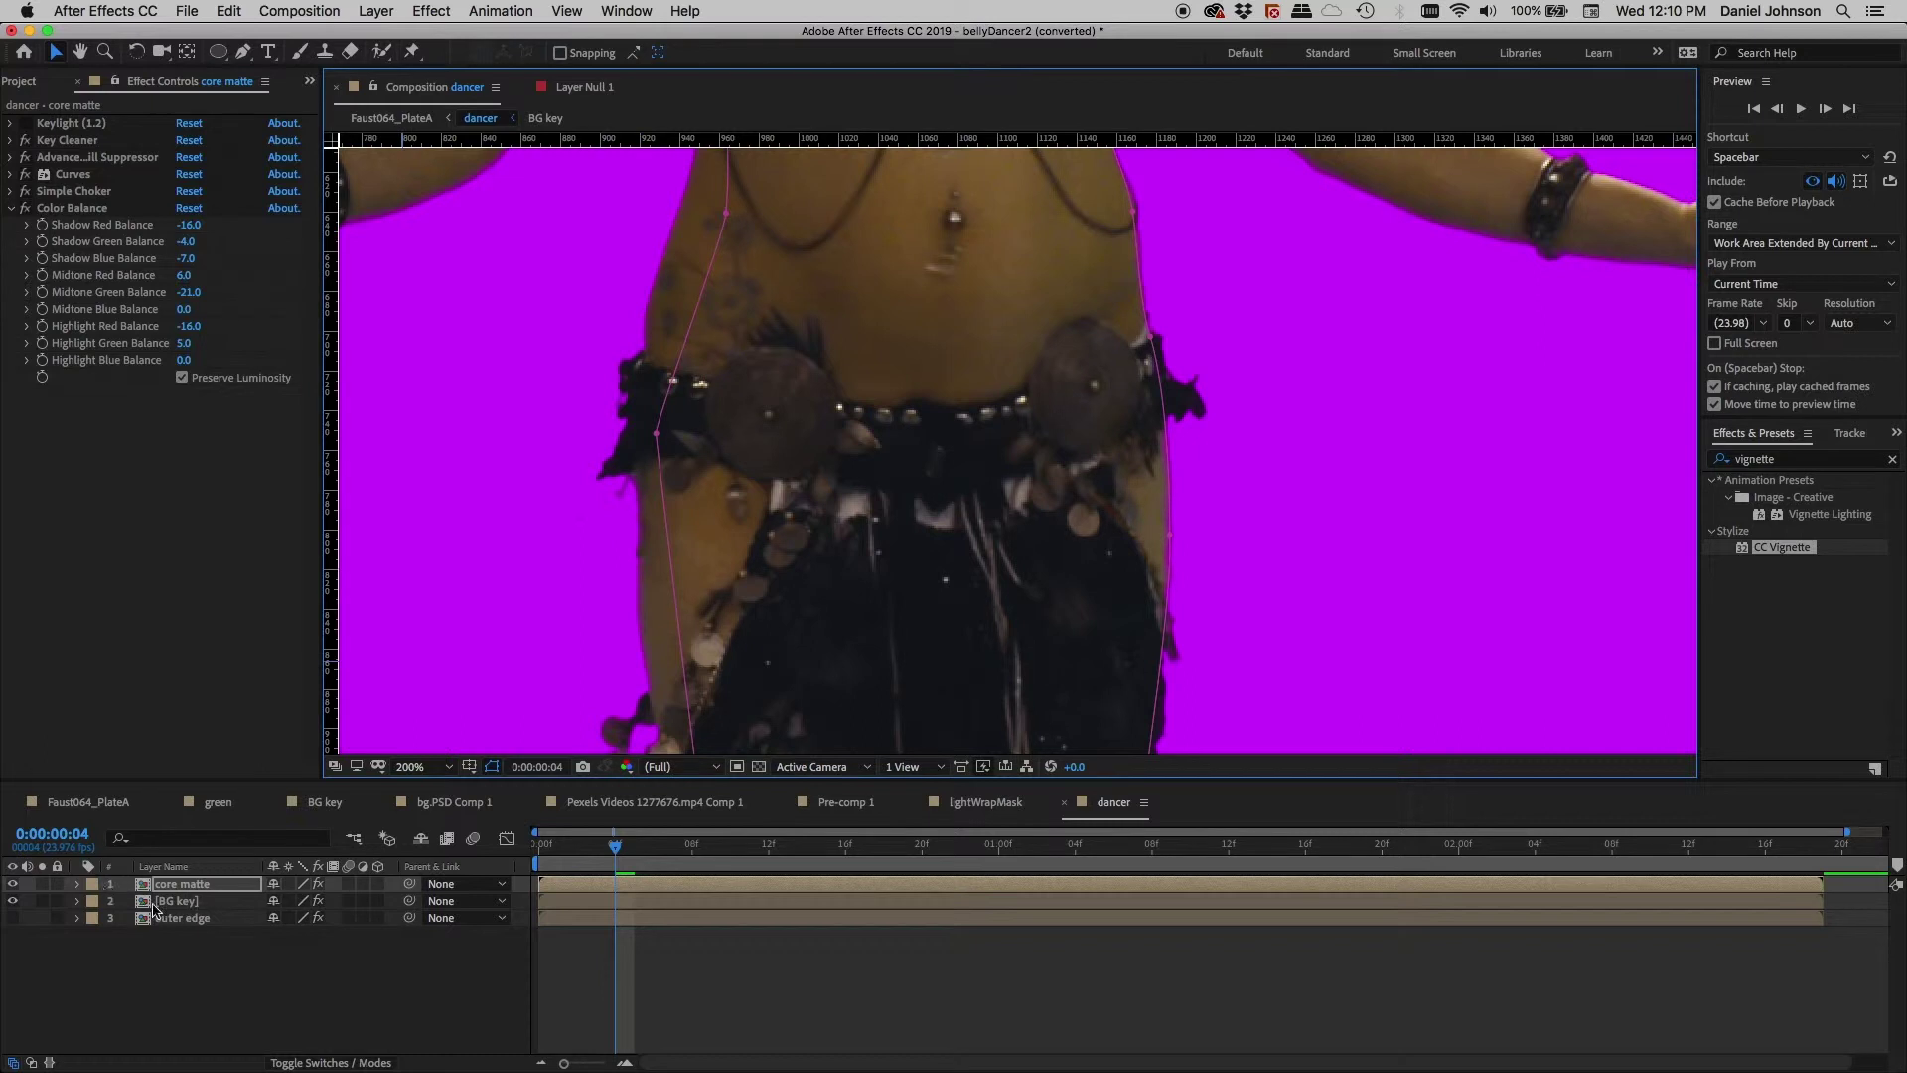
# - Try shifting the core matte layer slightly downward over the BG key layer
pyautogui.scroll(5, 625, 636)
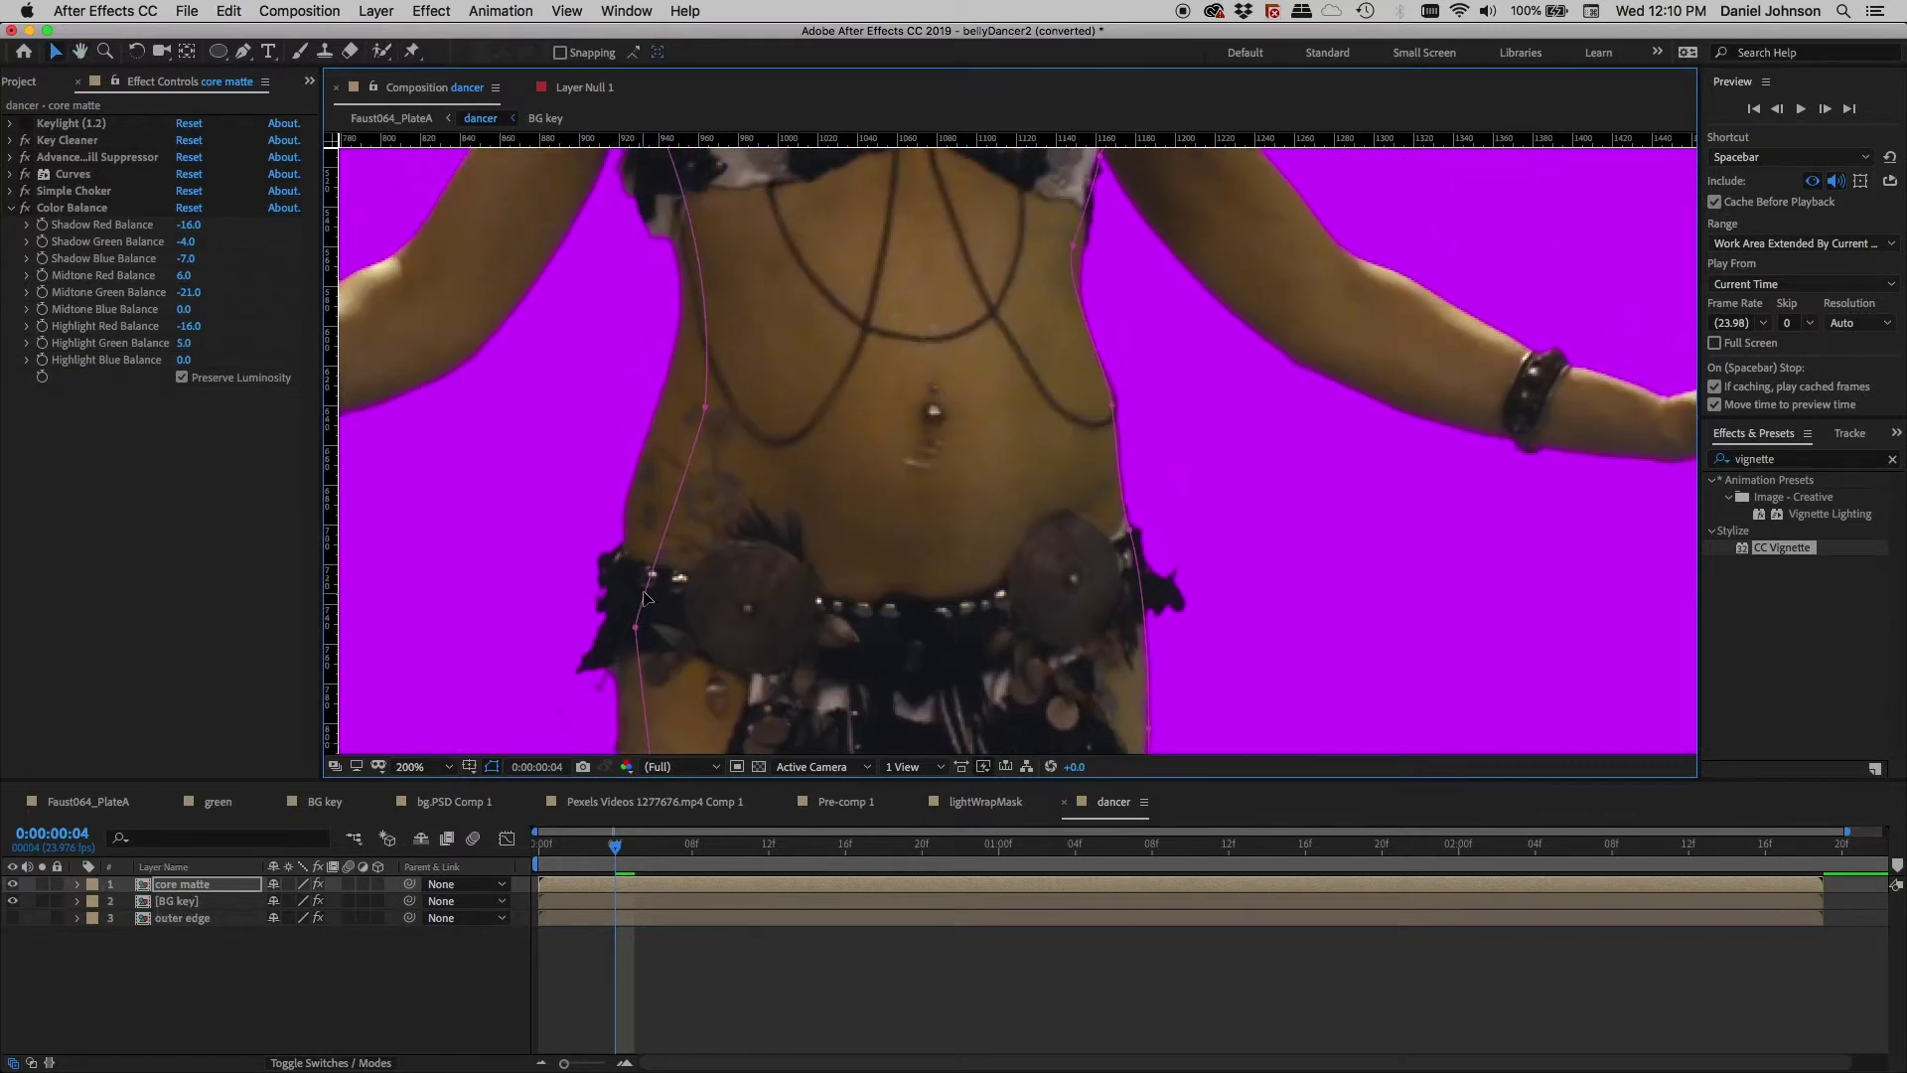
pyautogui.click(638, 622)
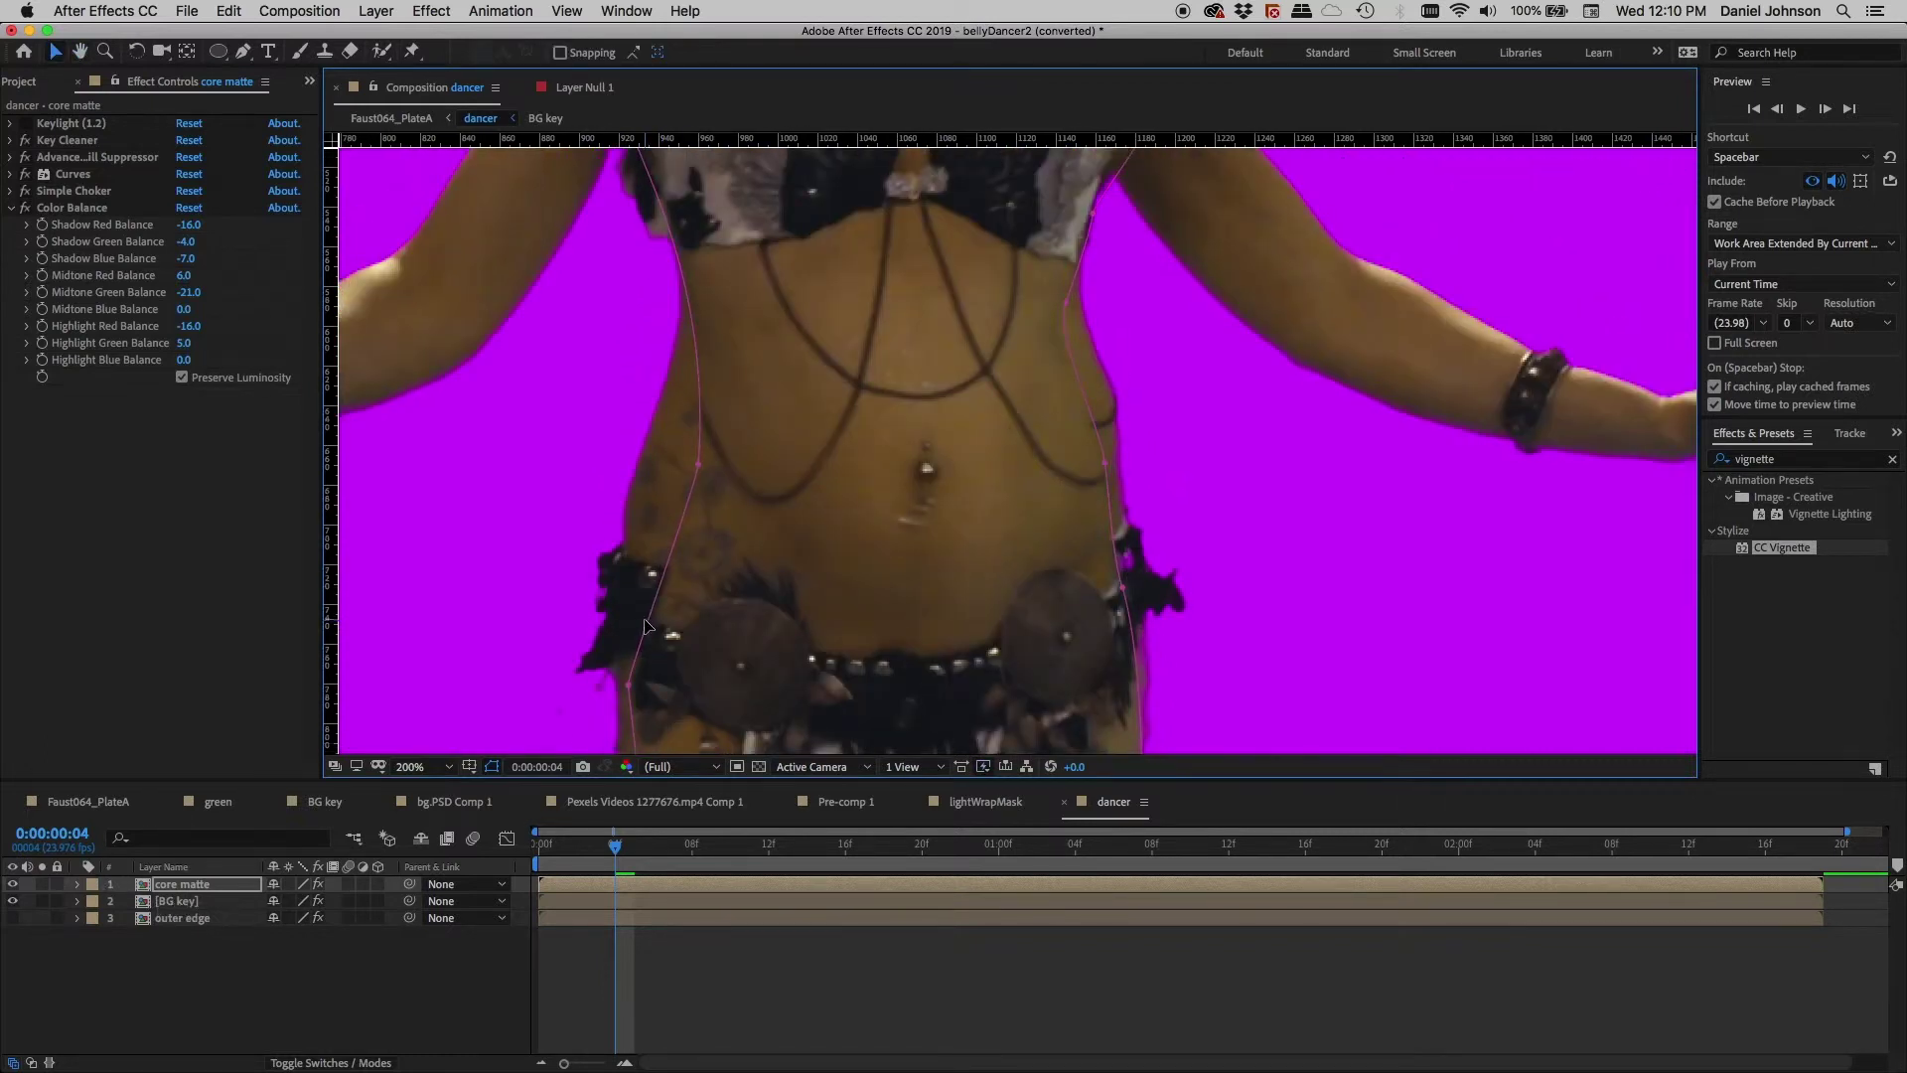
pyautogui.scroll(-2, 646, 626)
# - Inspect the core matte mask against the dancer's chest, waist and arms, closely and at 100% magnification
pyautogui.moveTo(665, 425); pyautogui.dragTo(613, 583)
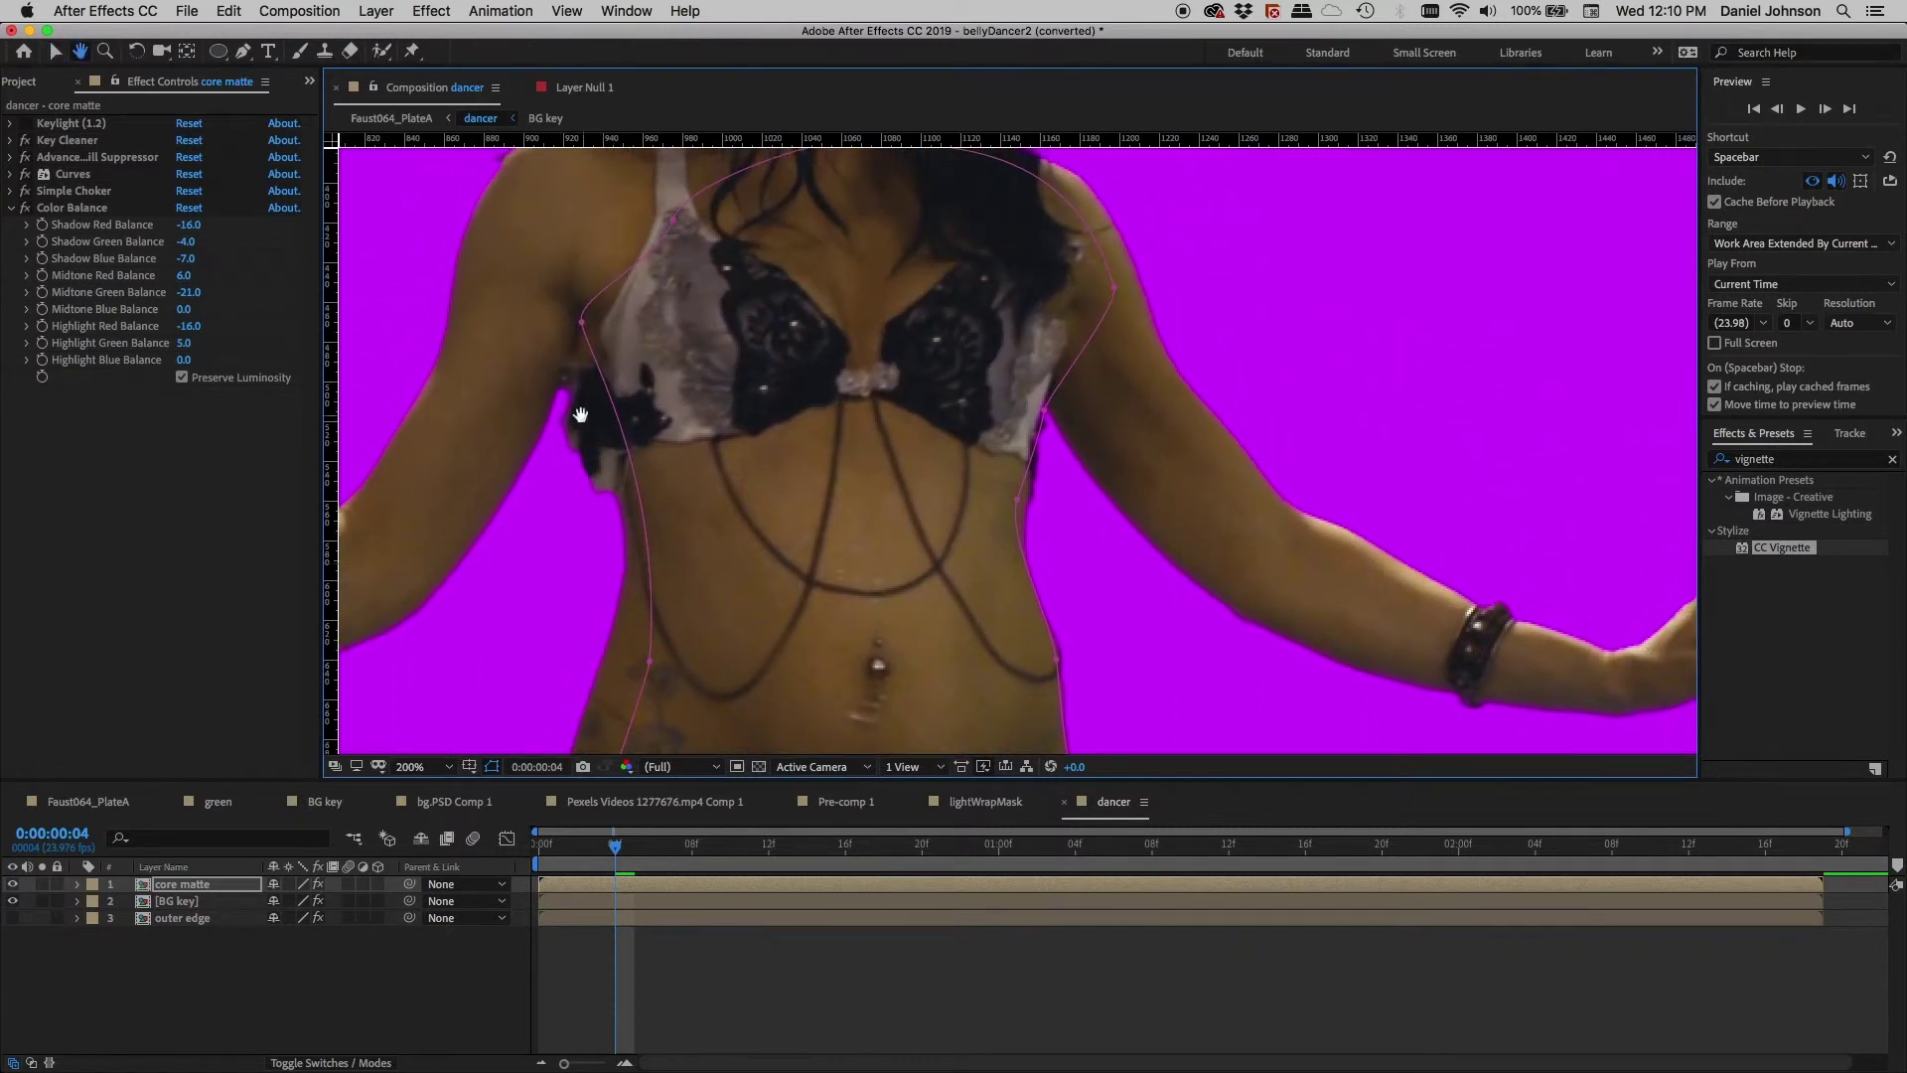
pyautogui.moveTo(728, 574); pyautogui.dragTo(720, 440)
pyautogui.hscroll(3, 740, 556)
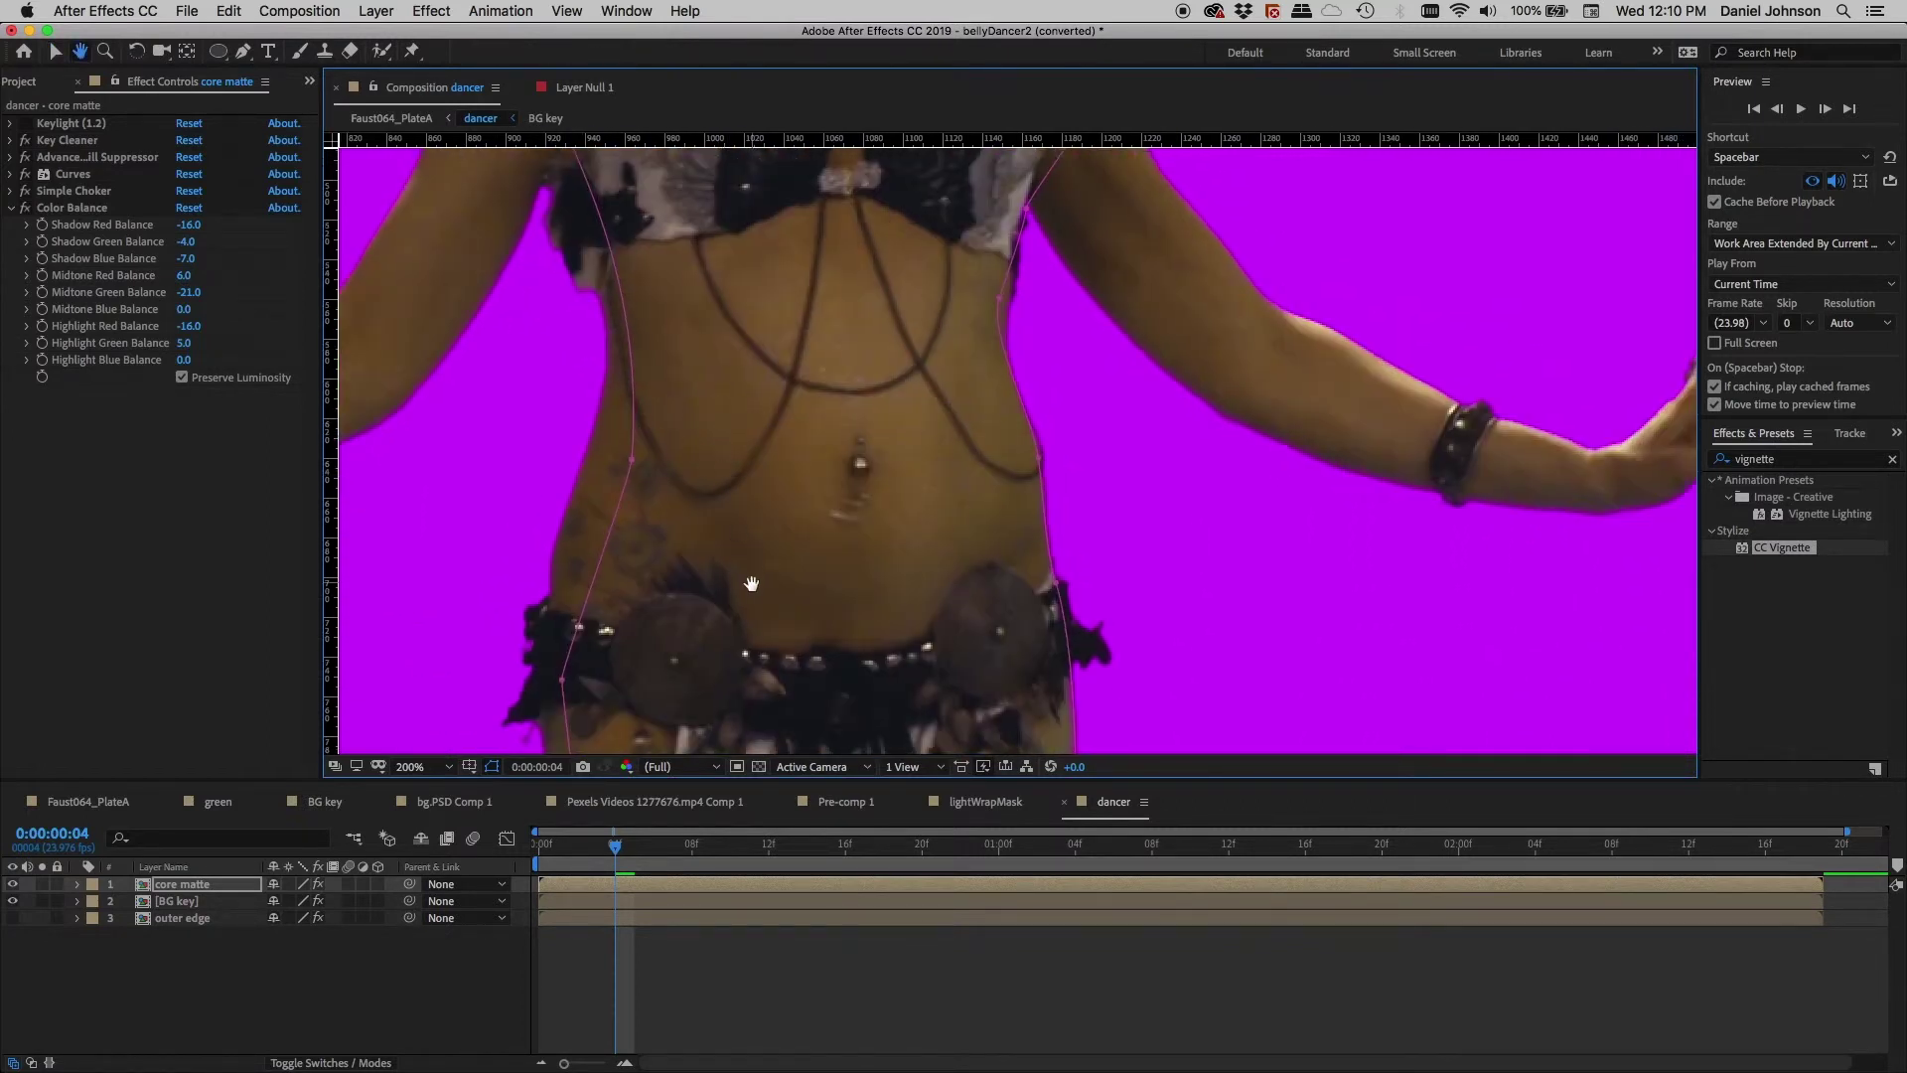
pyautogui.press(',')
pyautogui.press('v')
pyautogui.press(',')
pyautogui.press('h')
pyautogui.moveTo(852, 486); pyautogui.dragTo(809, 555)
pyautogui.press('v')
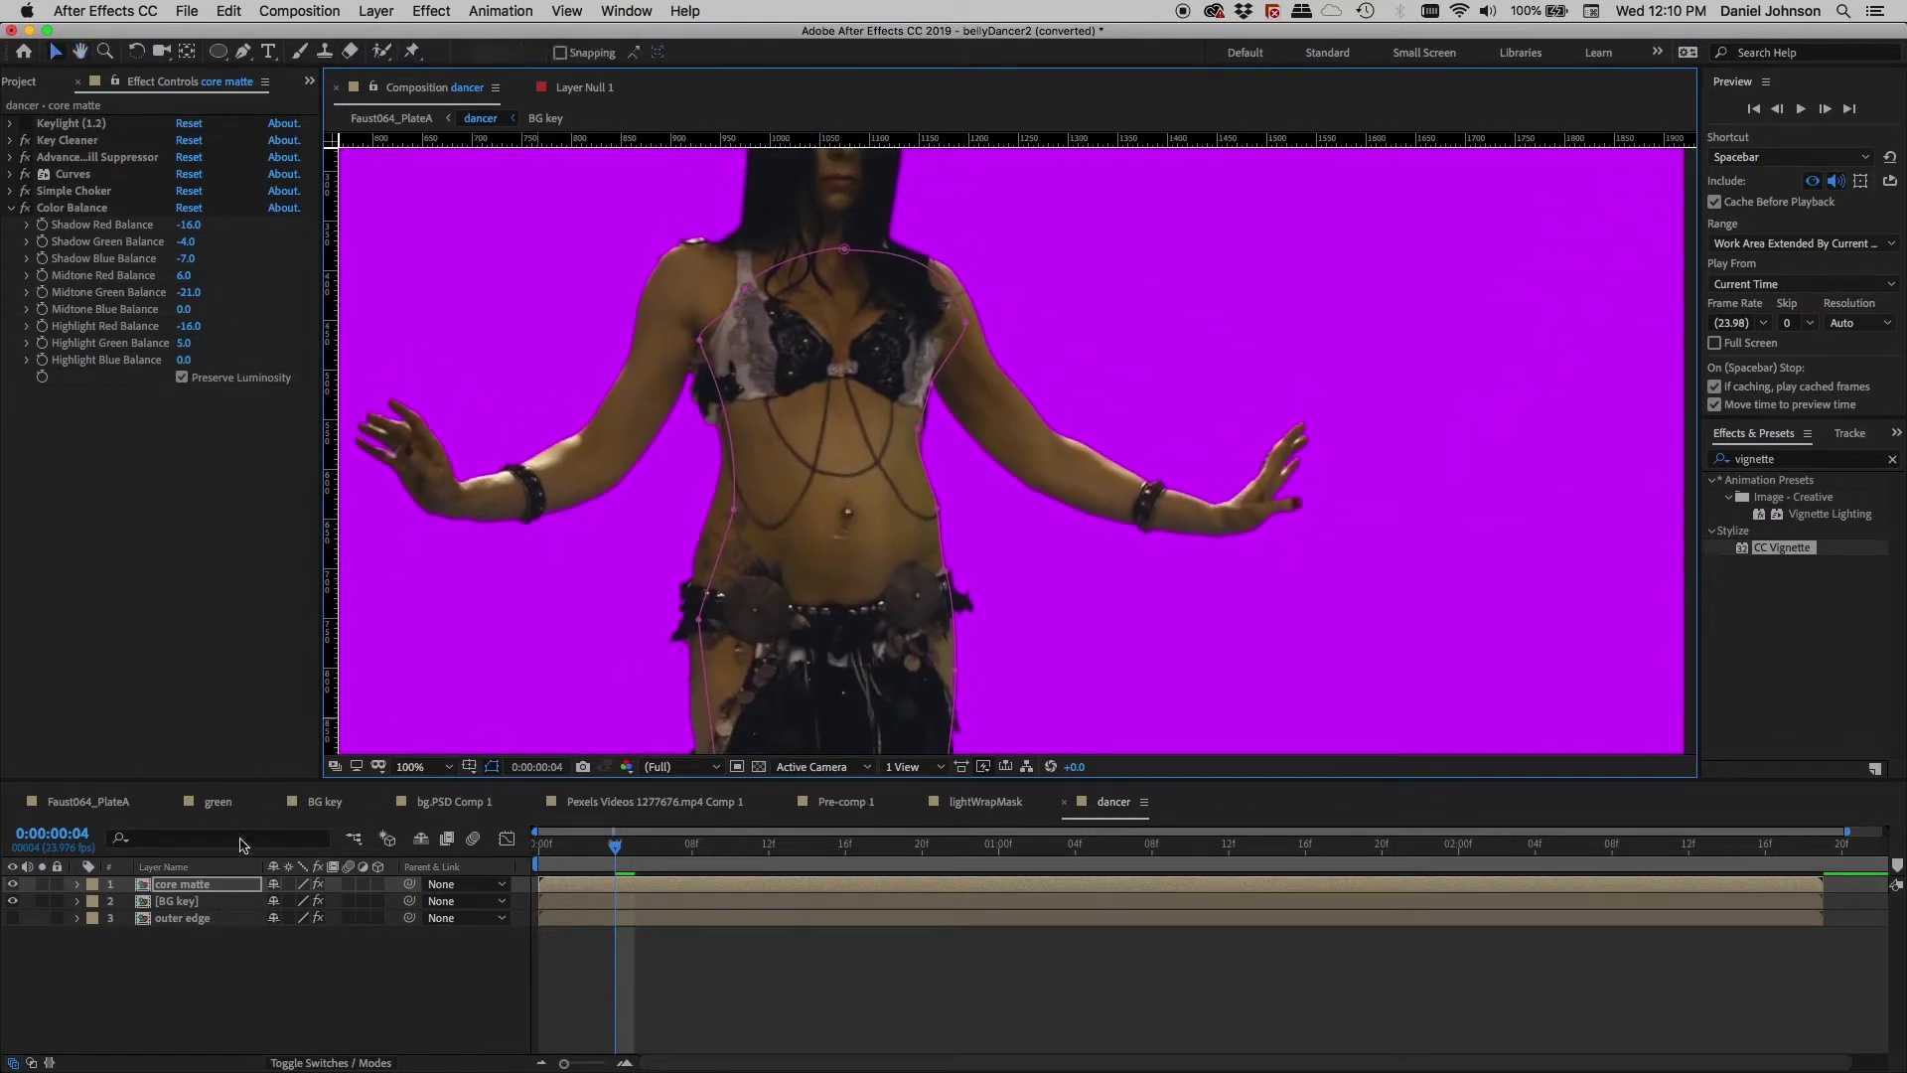
# - Reveal the core matte's Mask 1 keyframes and advance to frame 6 to follow the mask's animation
pyautogui.click(76, 886)
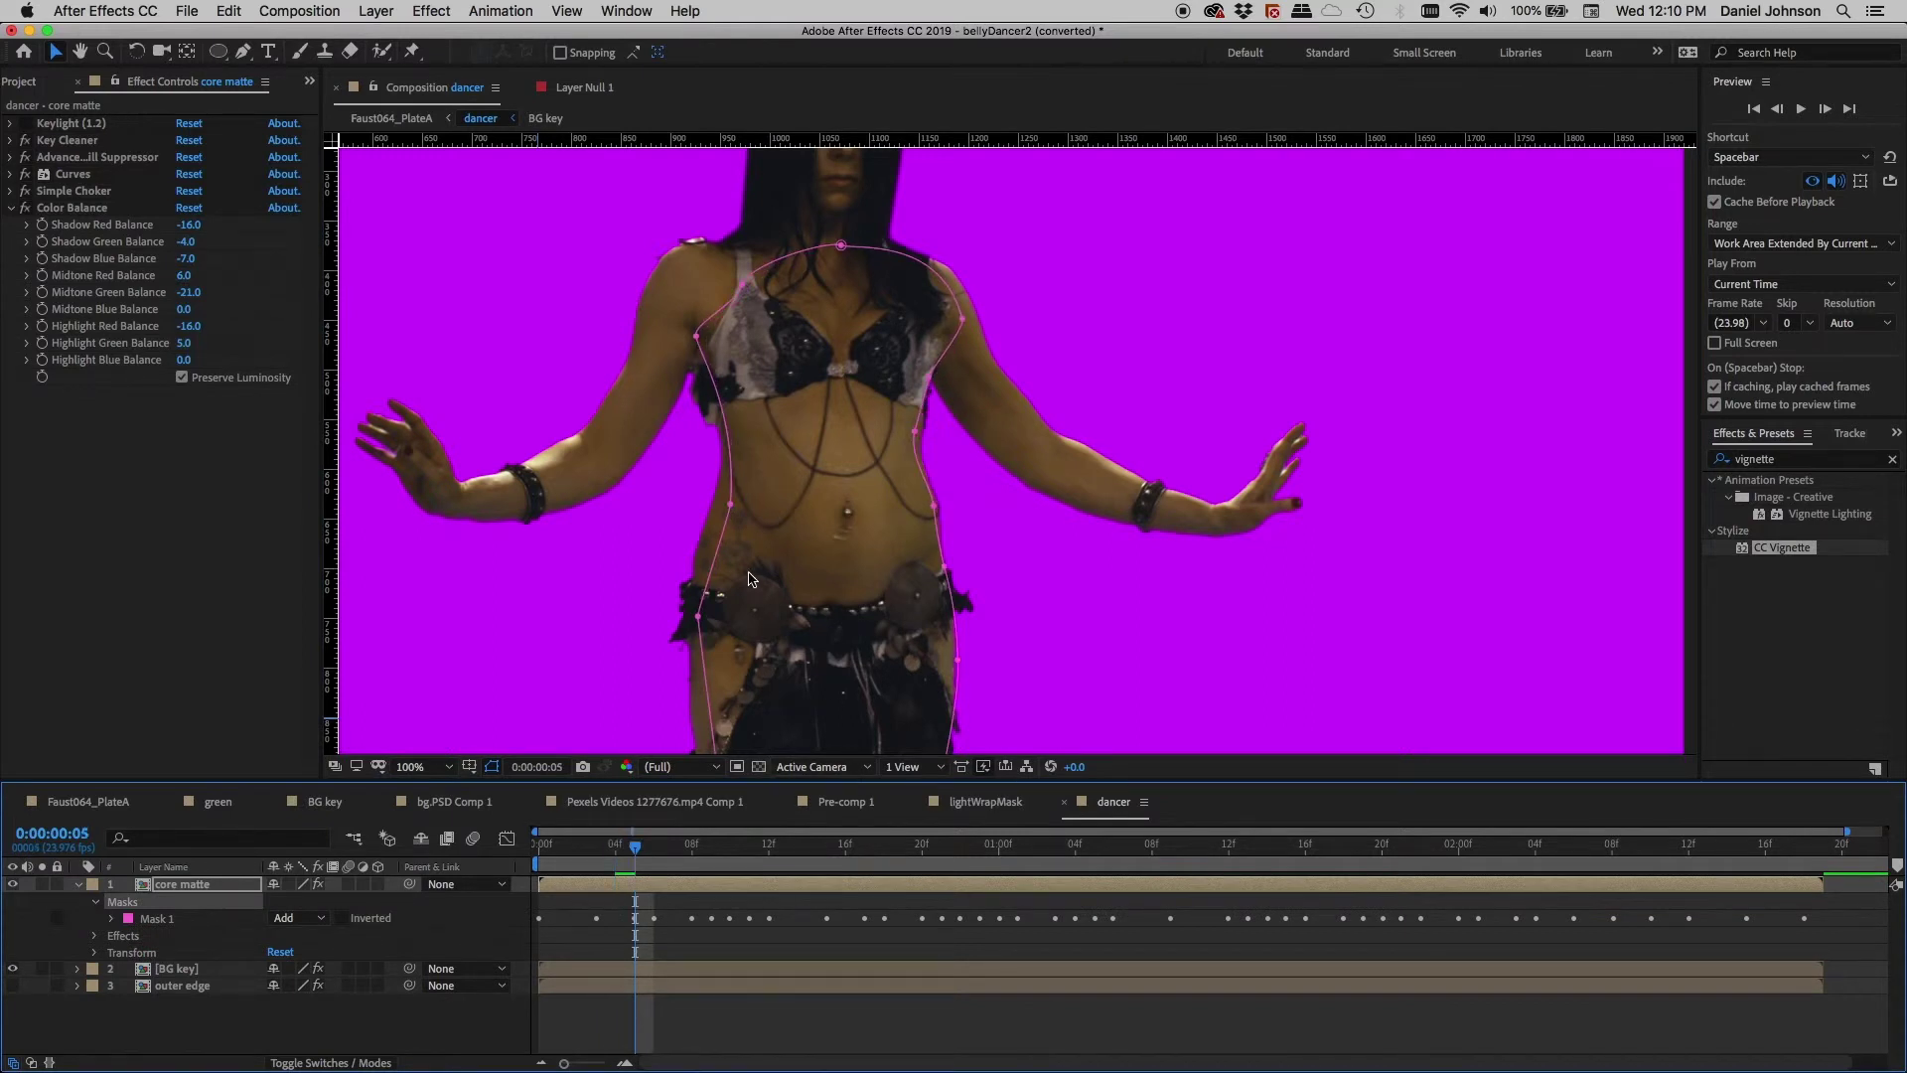
pyautogui.press('pagedown')
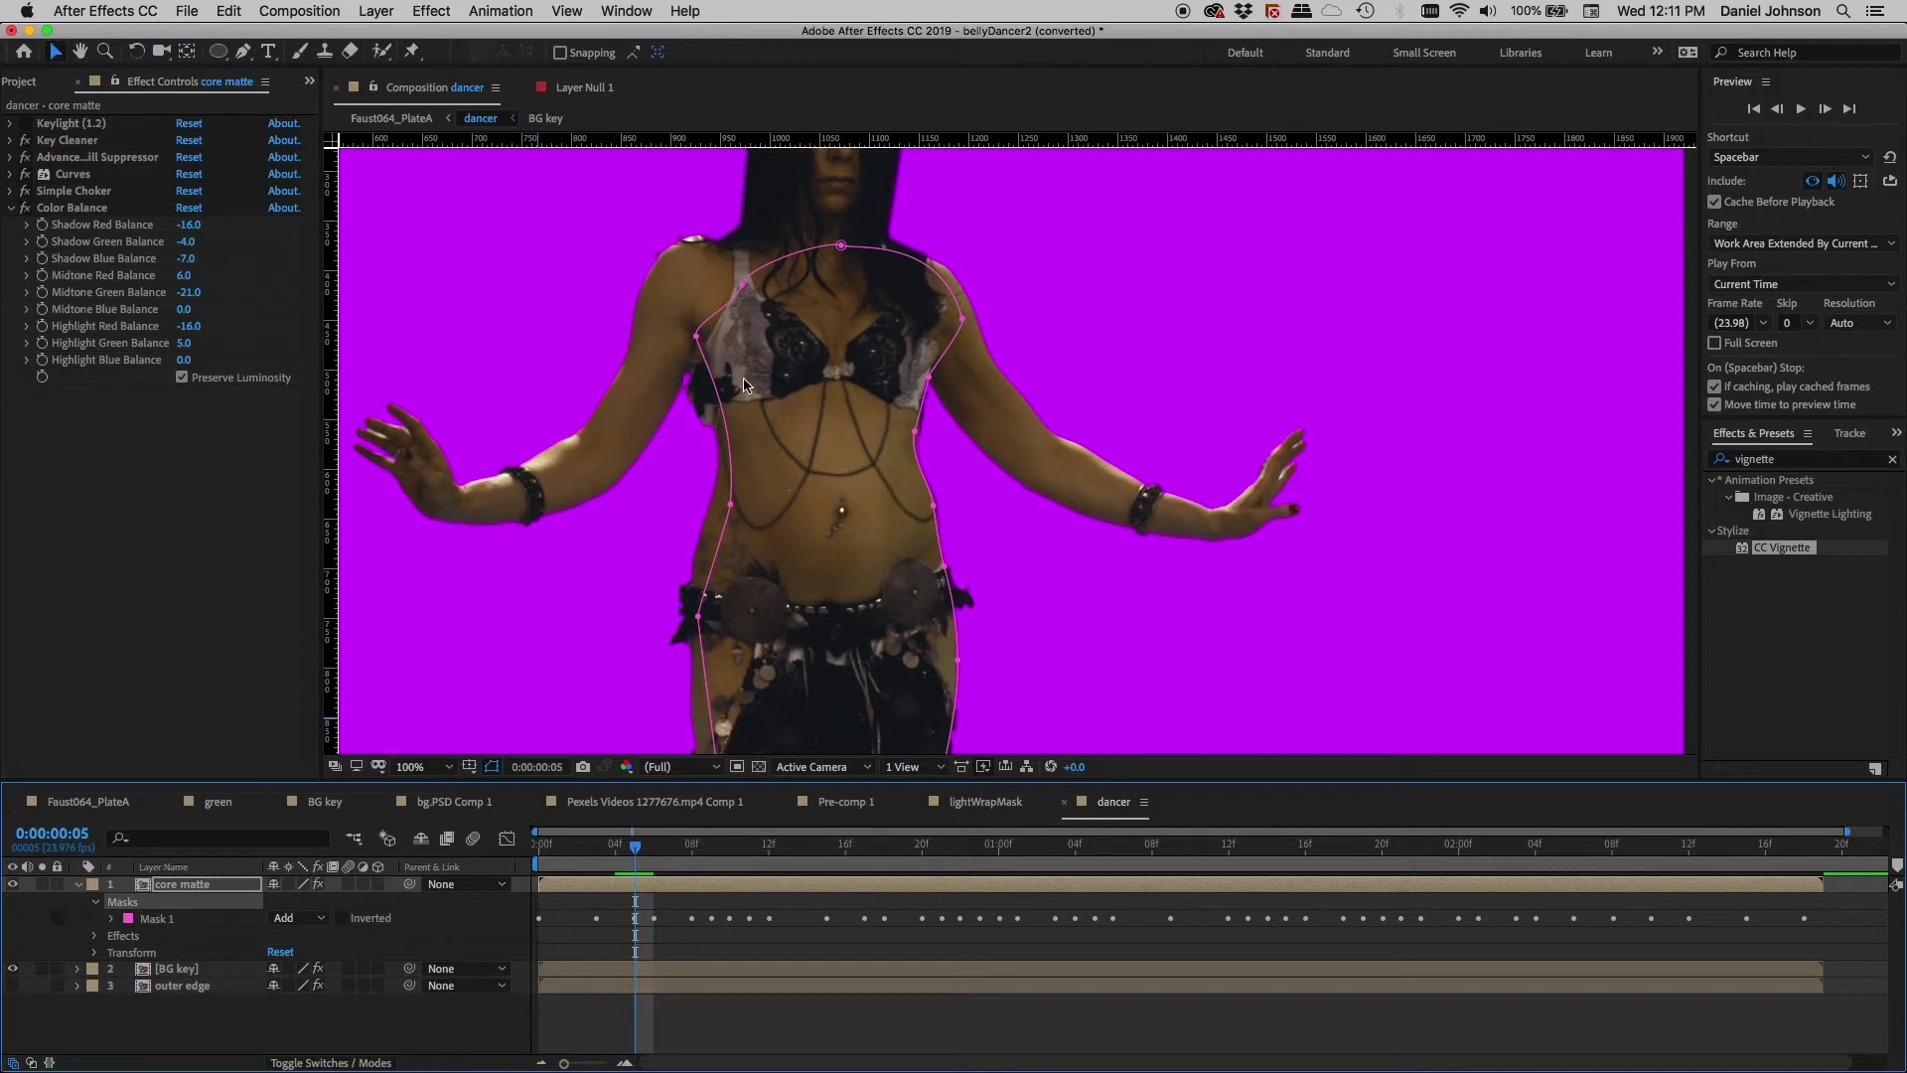
pyautogui.press('pagedown')
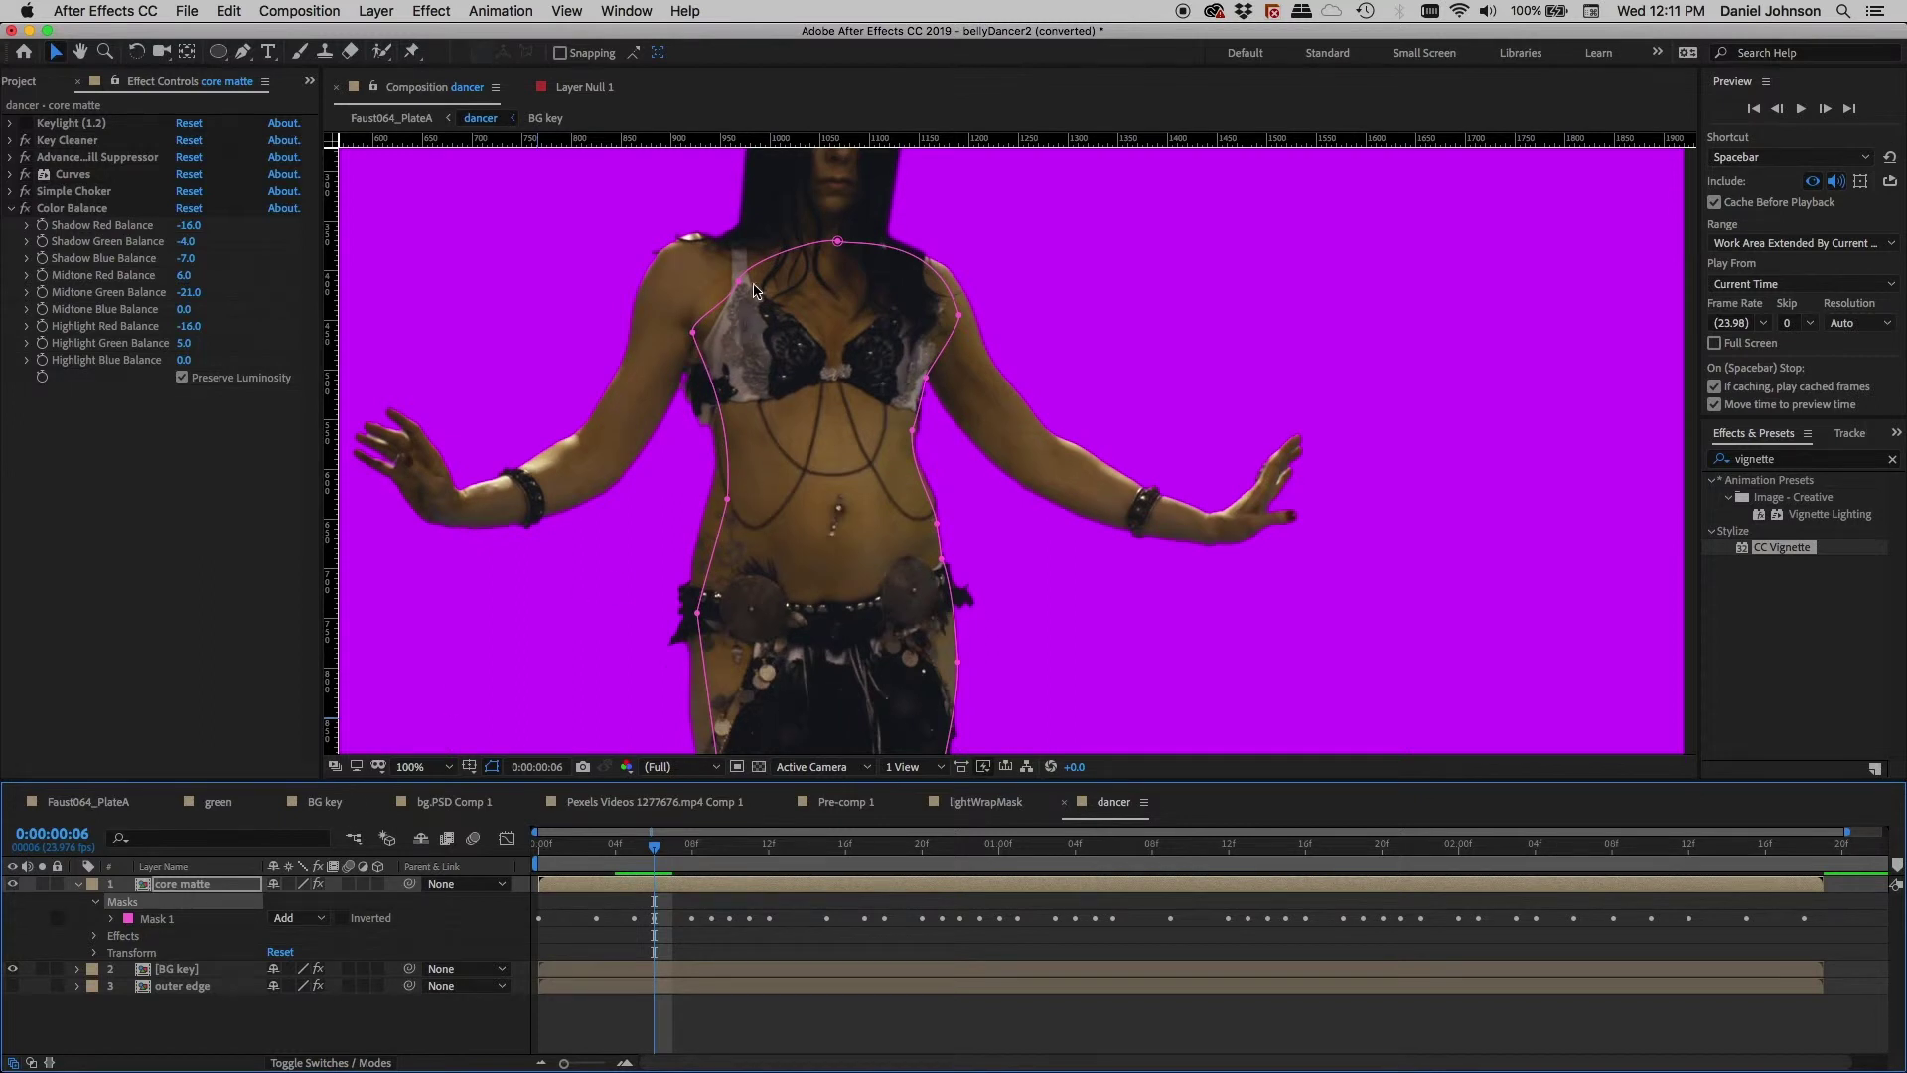
# - Review the core matte mask from skirt to head at frame 6 and select the BG key layer to view its masks
pyautogui.moveTo(881, 630); pyautogui.dragTo(919, 388)
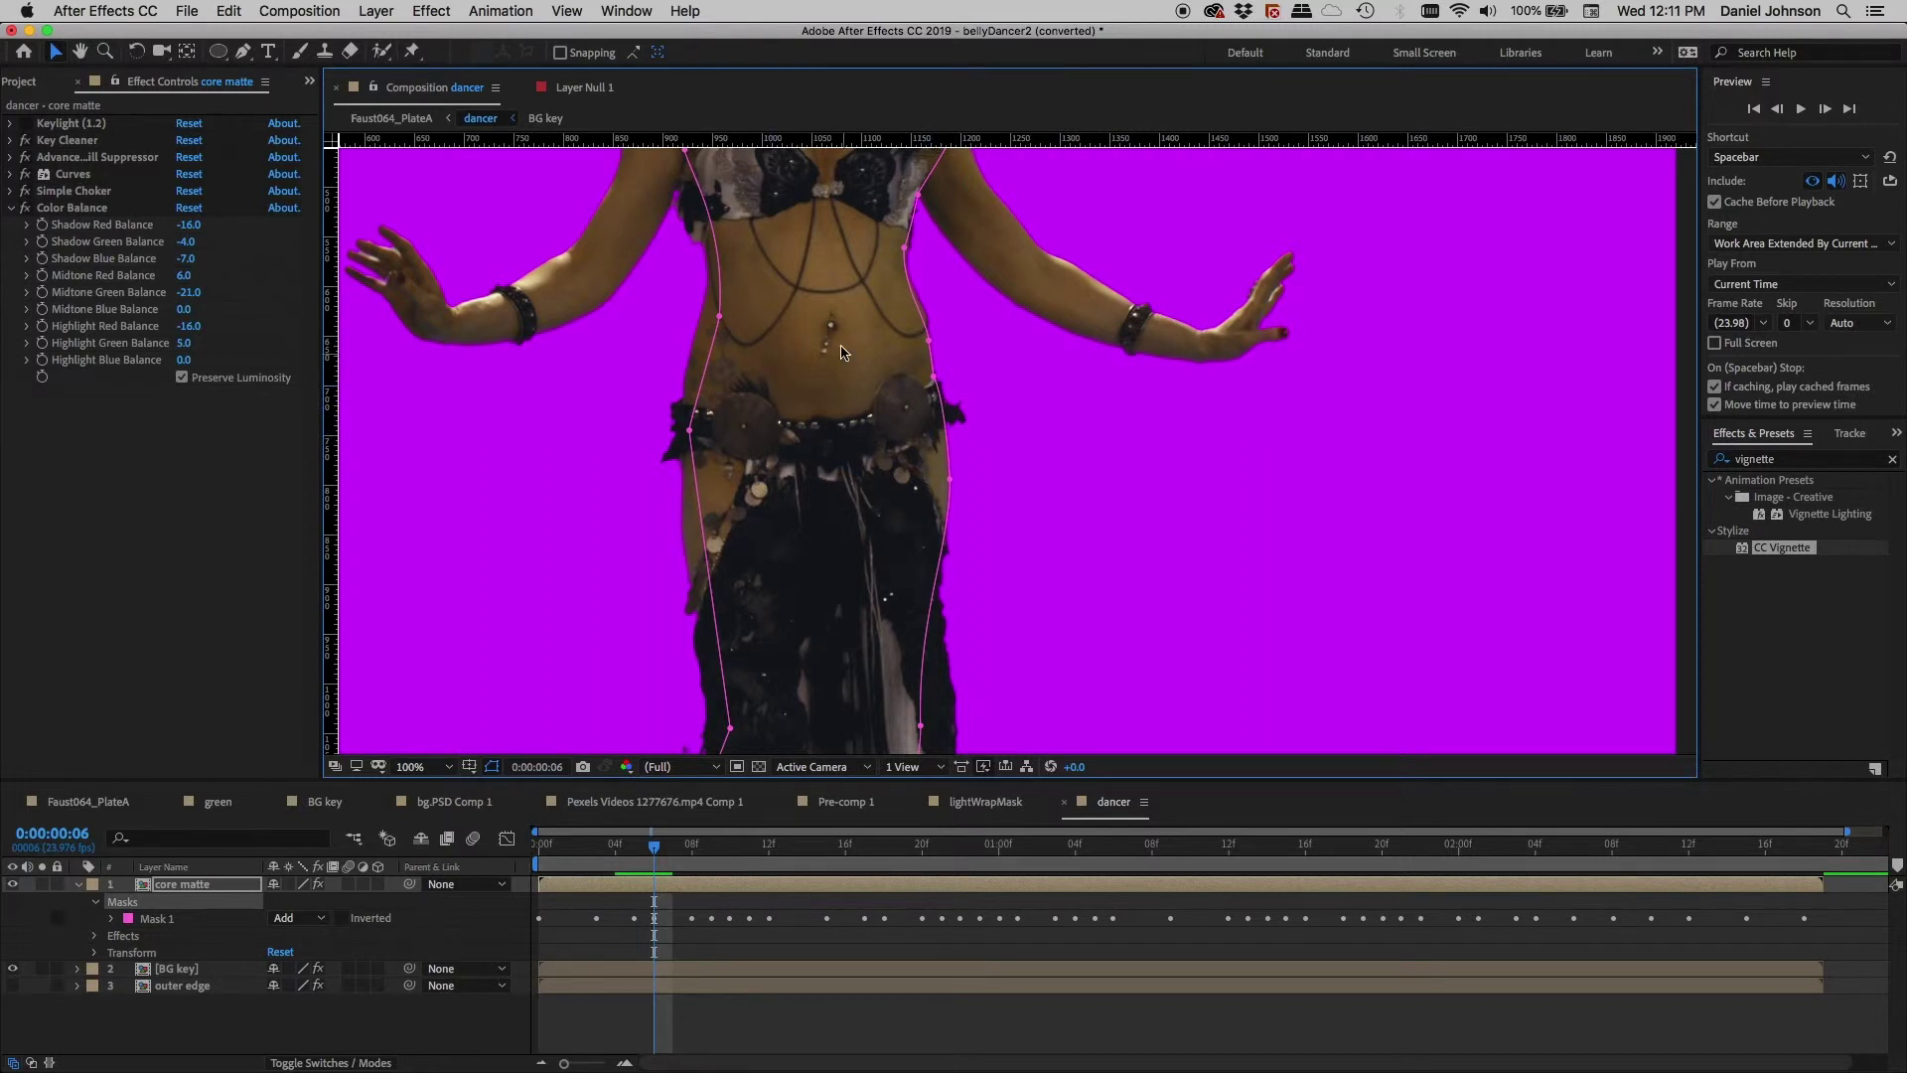
pyautogui.moveTo(867, 519); pyautogui.dragTo(749, 681)
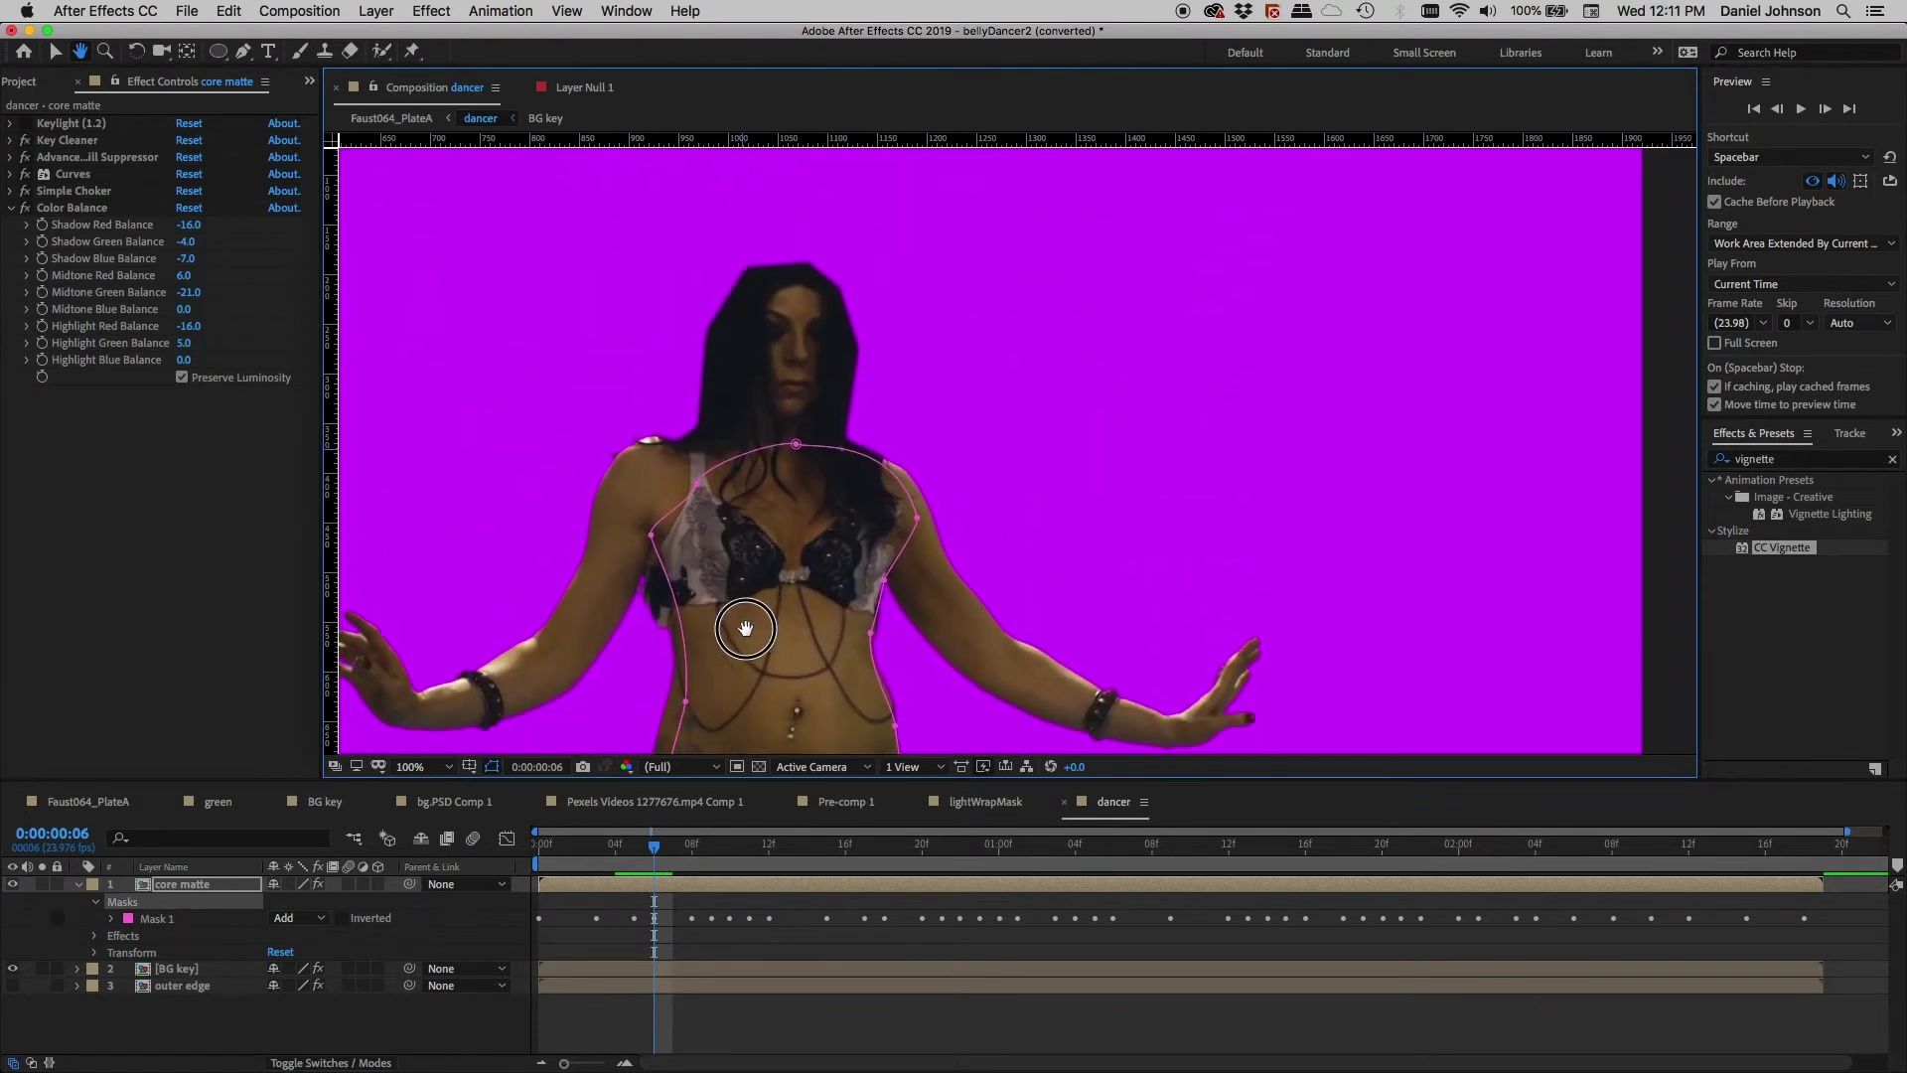
pyautogui.click(197, 973)
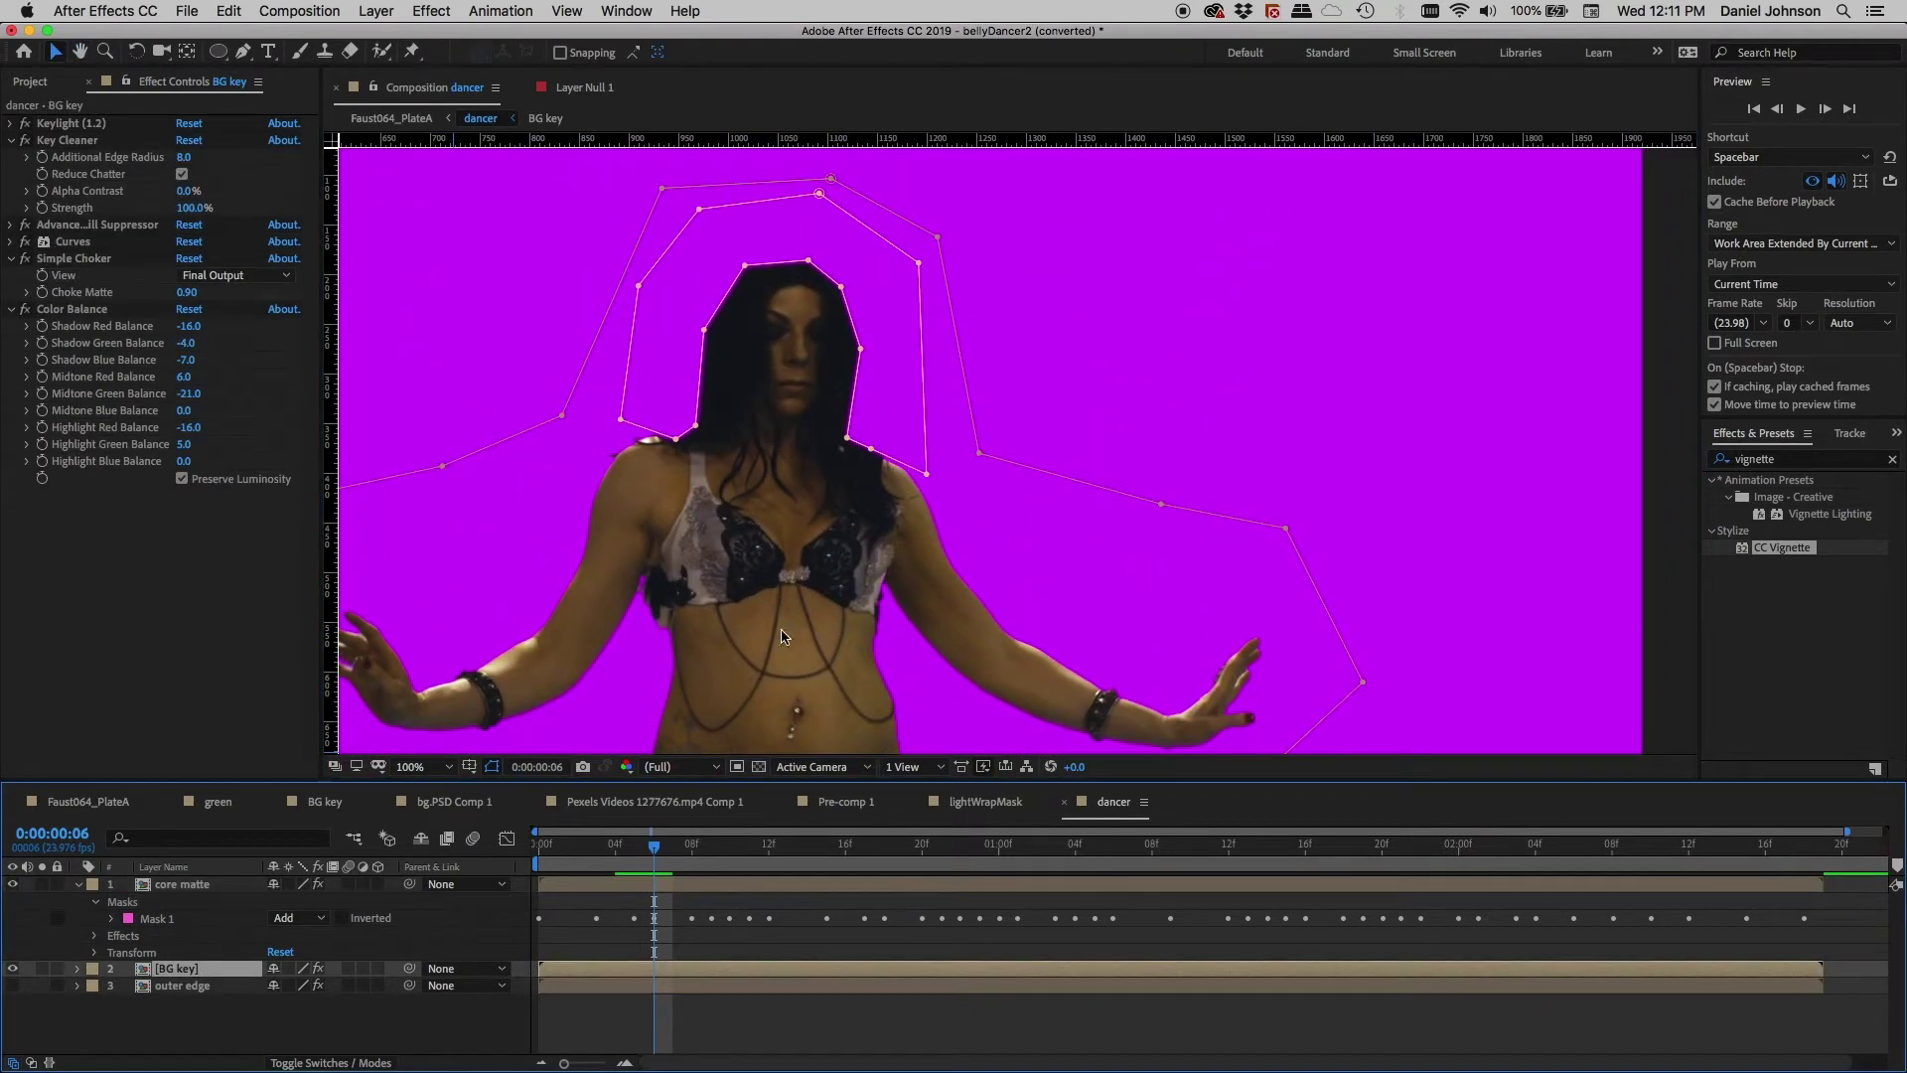
# - Examine the BG key layer's masks around the dancer at 50% magnification and reveal the layer's mask keyframes
pyautogui.moveTo(781, 637); pyautogui.dragTo(822, 574)
pyautogui.scroll(-3, 956, 555)
pyautogui.press('v')
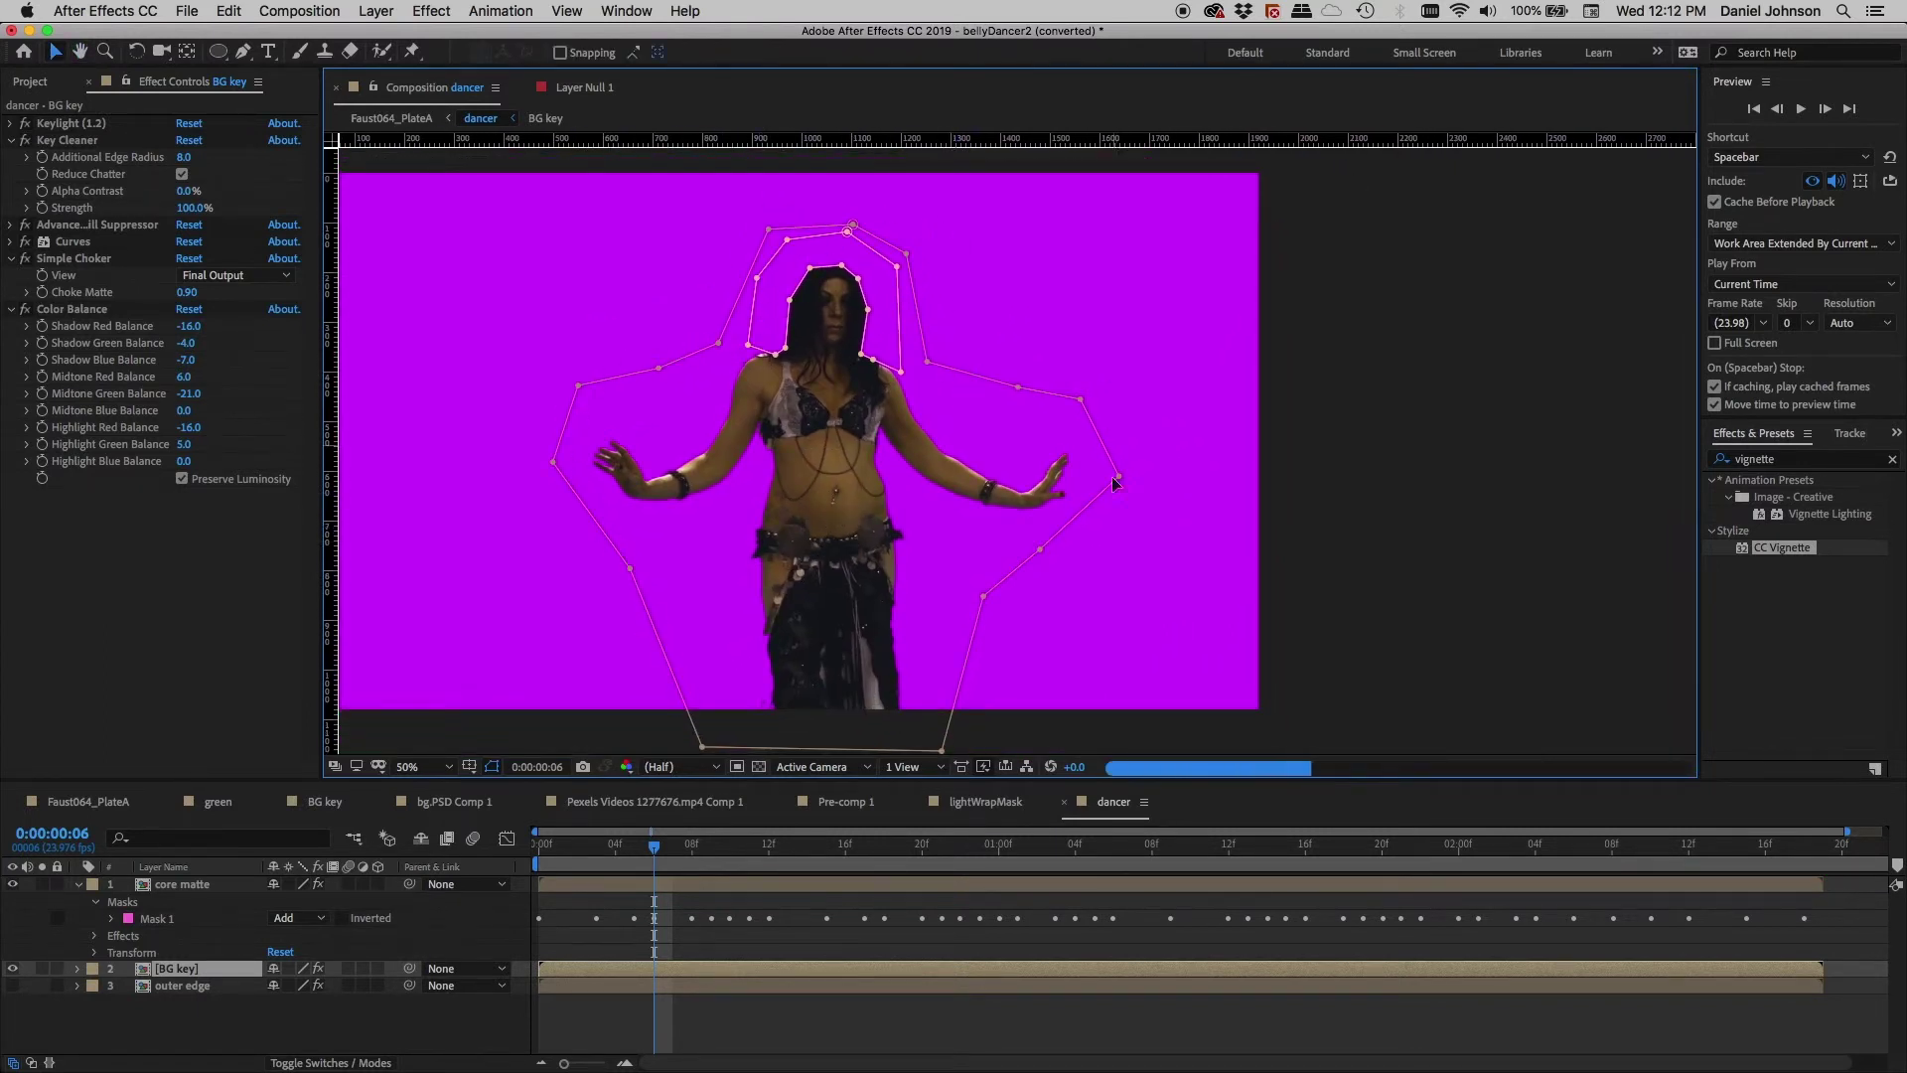
pyautogui.click(175, 970)
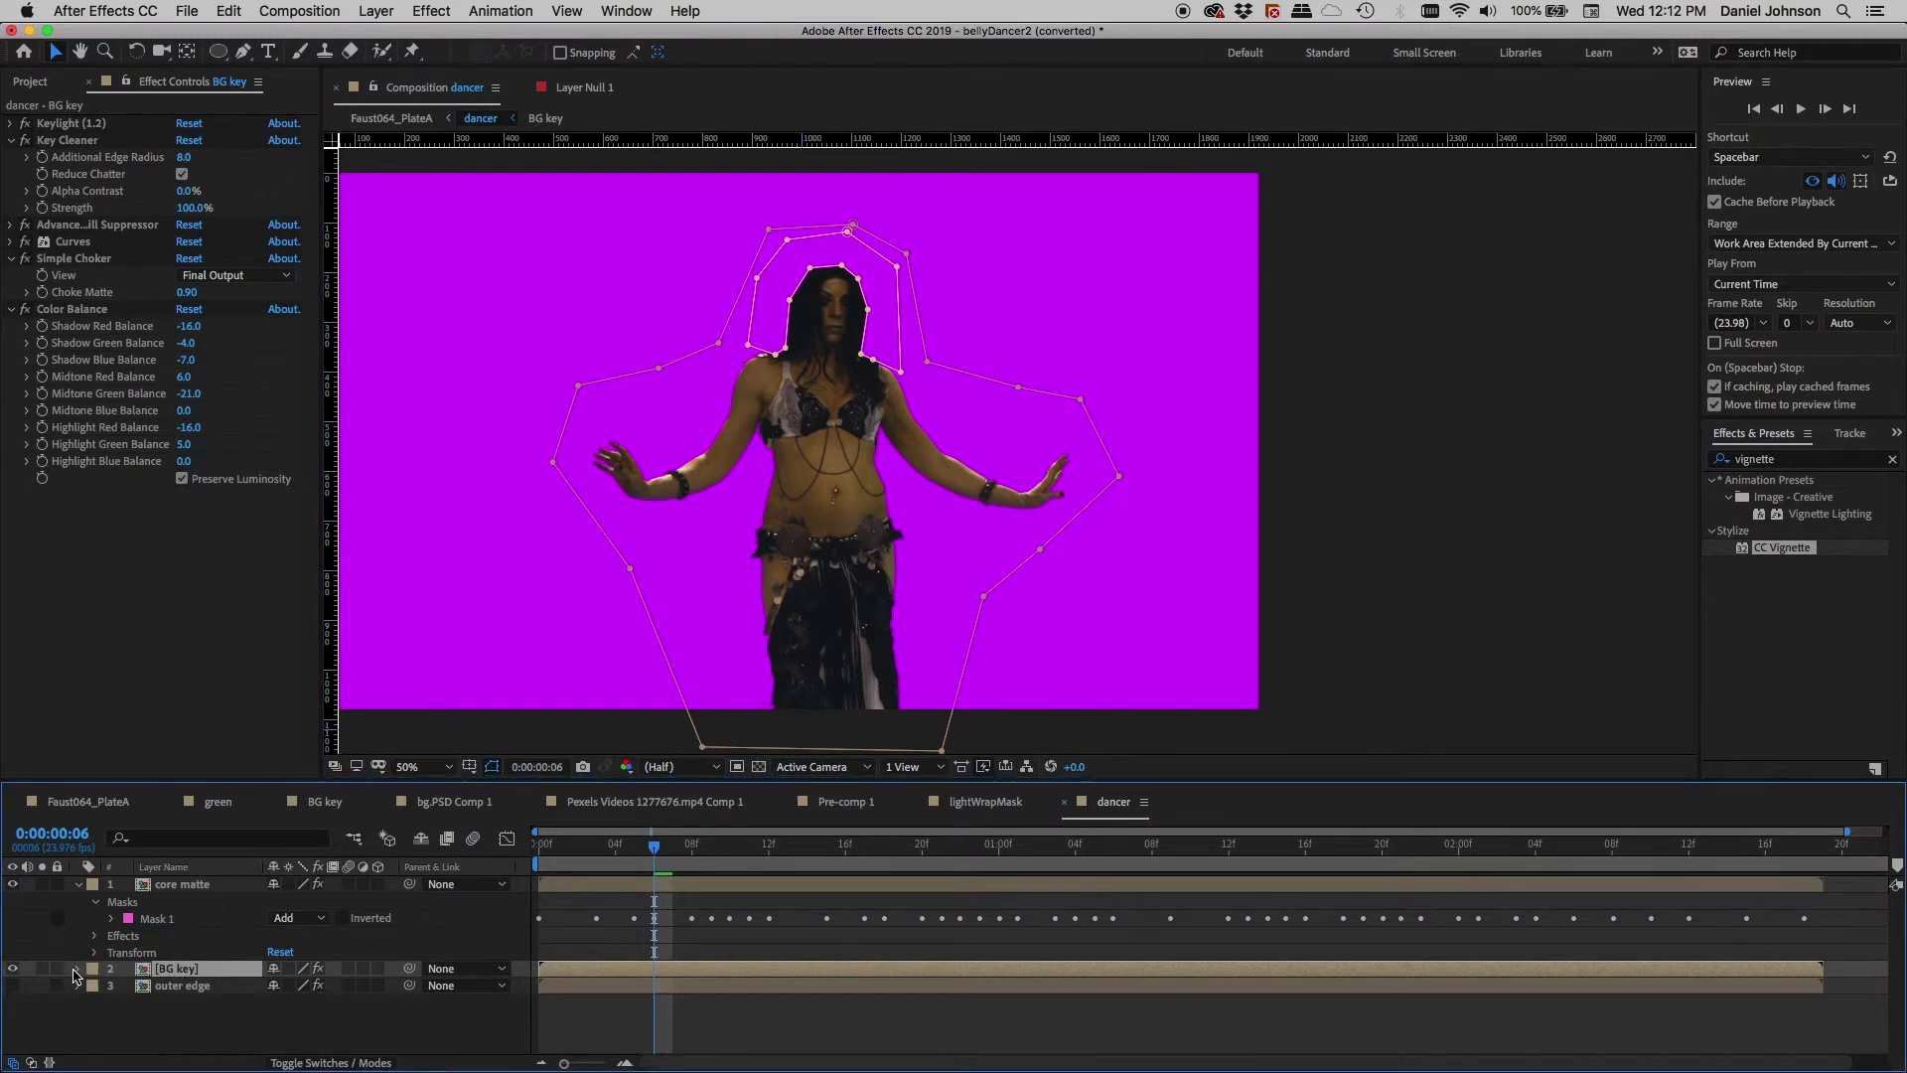
pyautogui.click(77, 969)
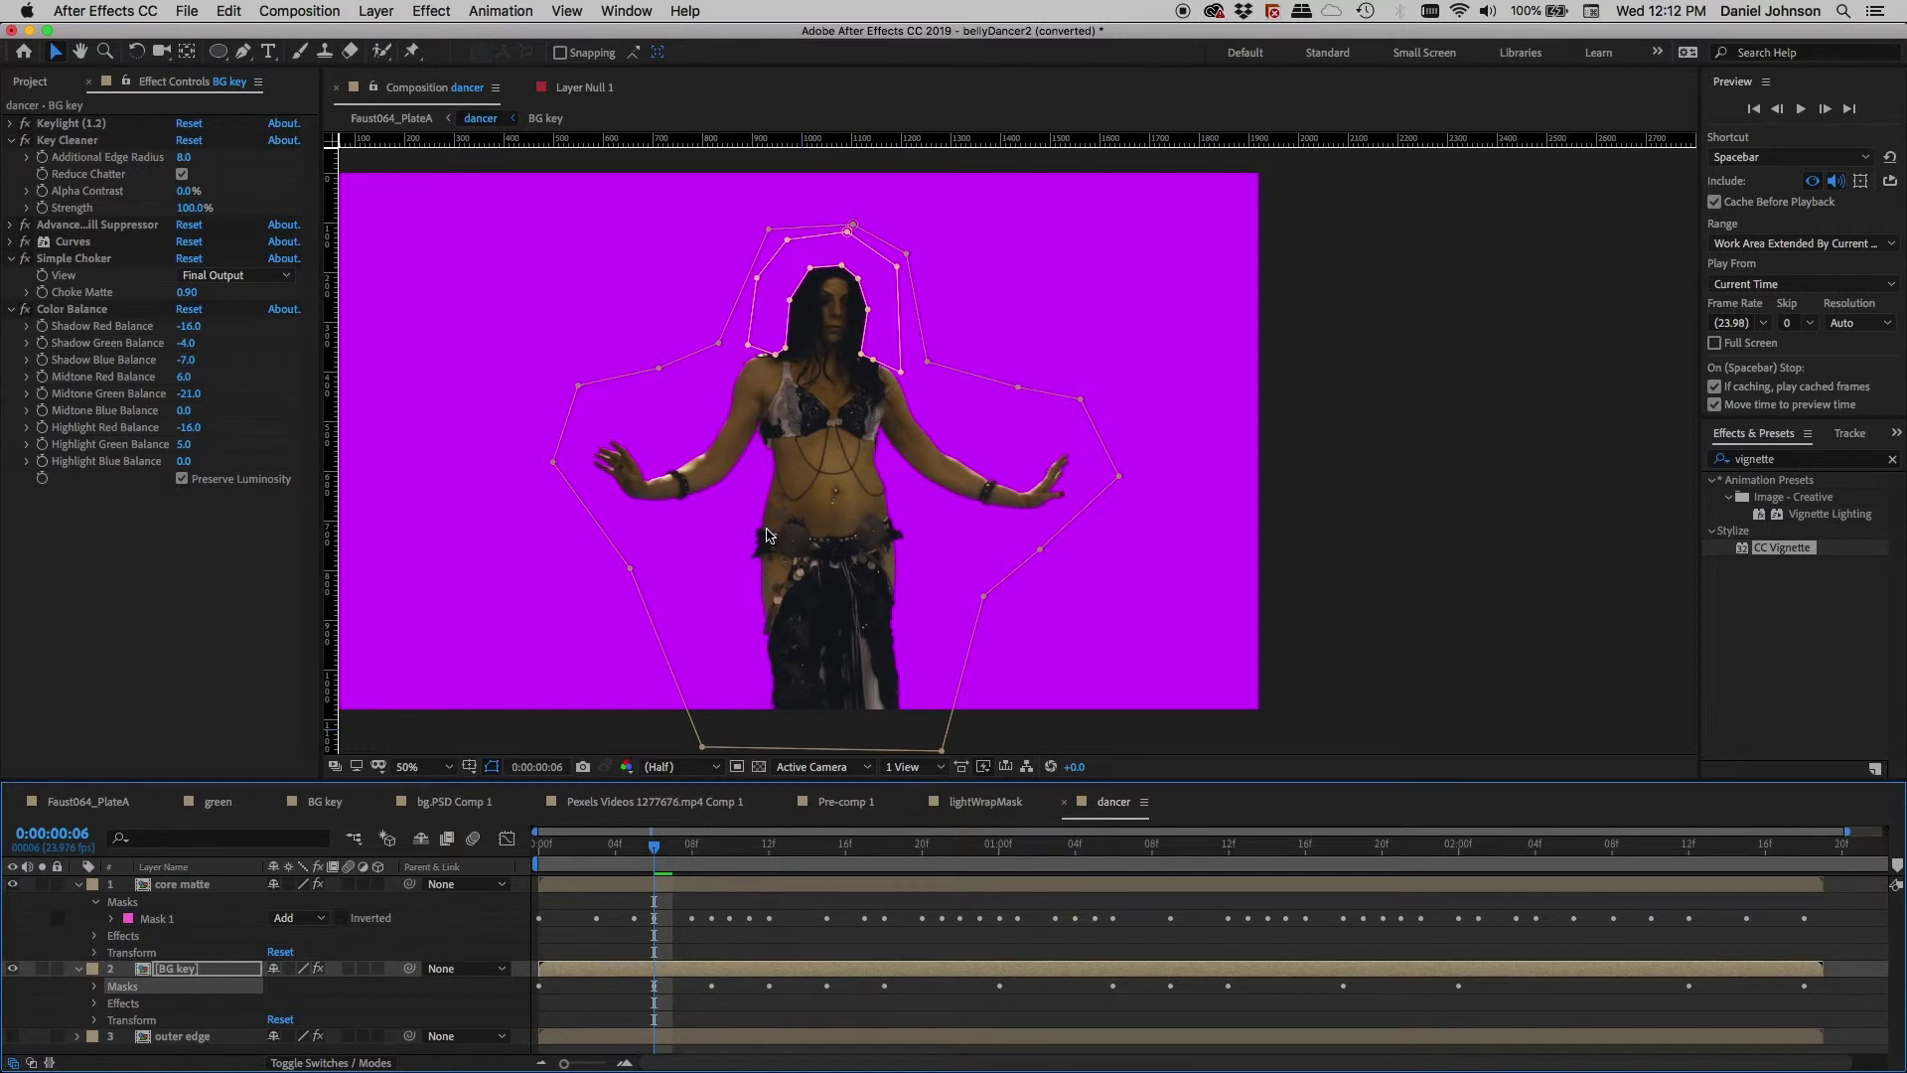
pyautogui.moveTo(743, 556)
pyautogui.mouseDown()
pyautogui.moveTo(767, 571)
pyautogui.moveTo(752, 559)
pyautogui.mouseUp()
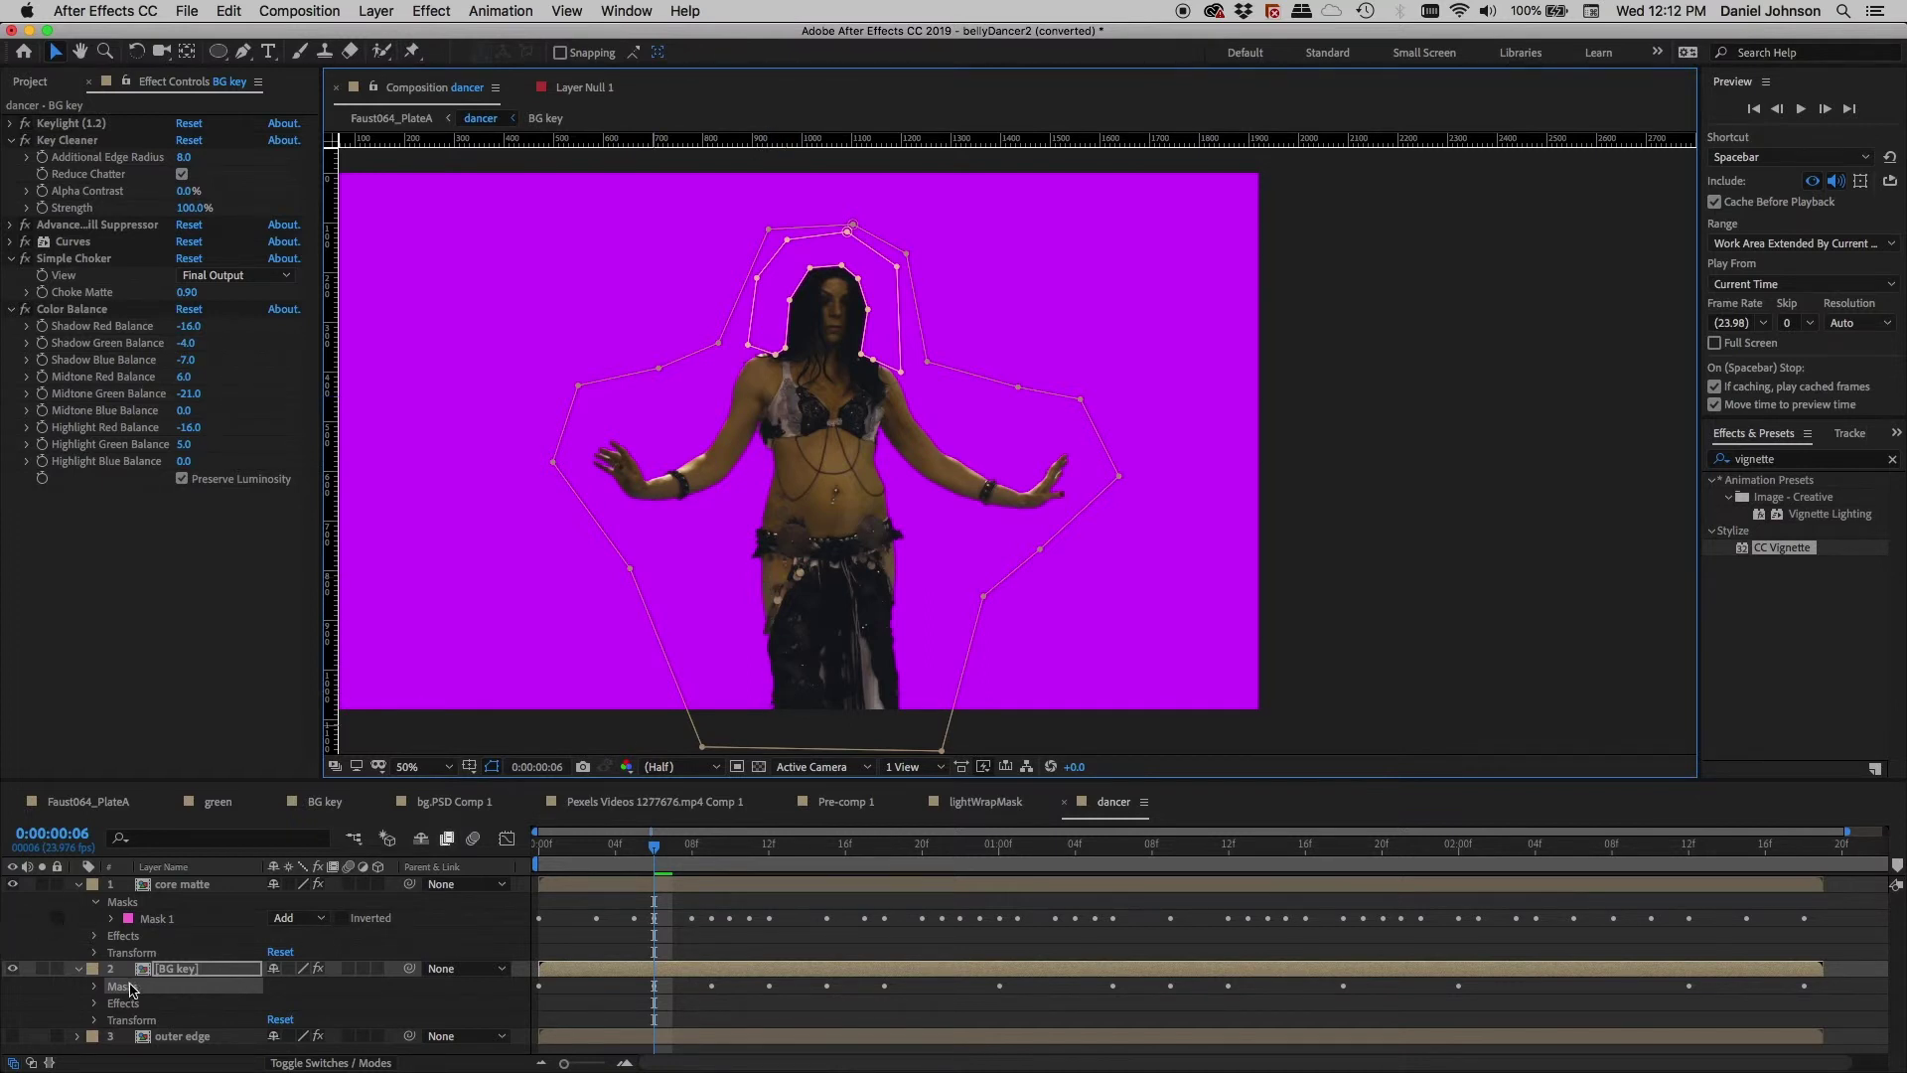
# - Show the outer edge layer and enable its Color Balance effect
pyautogui.click(12, 1036)
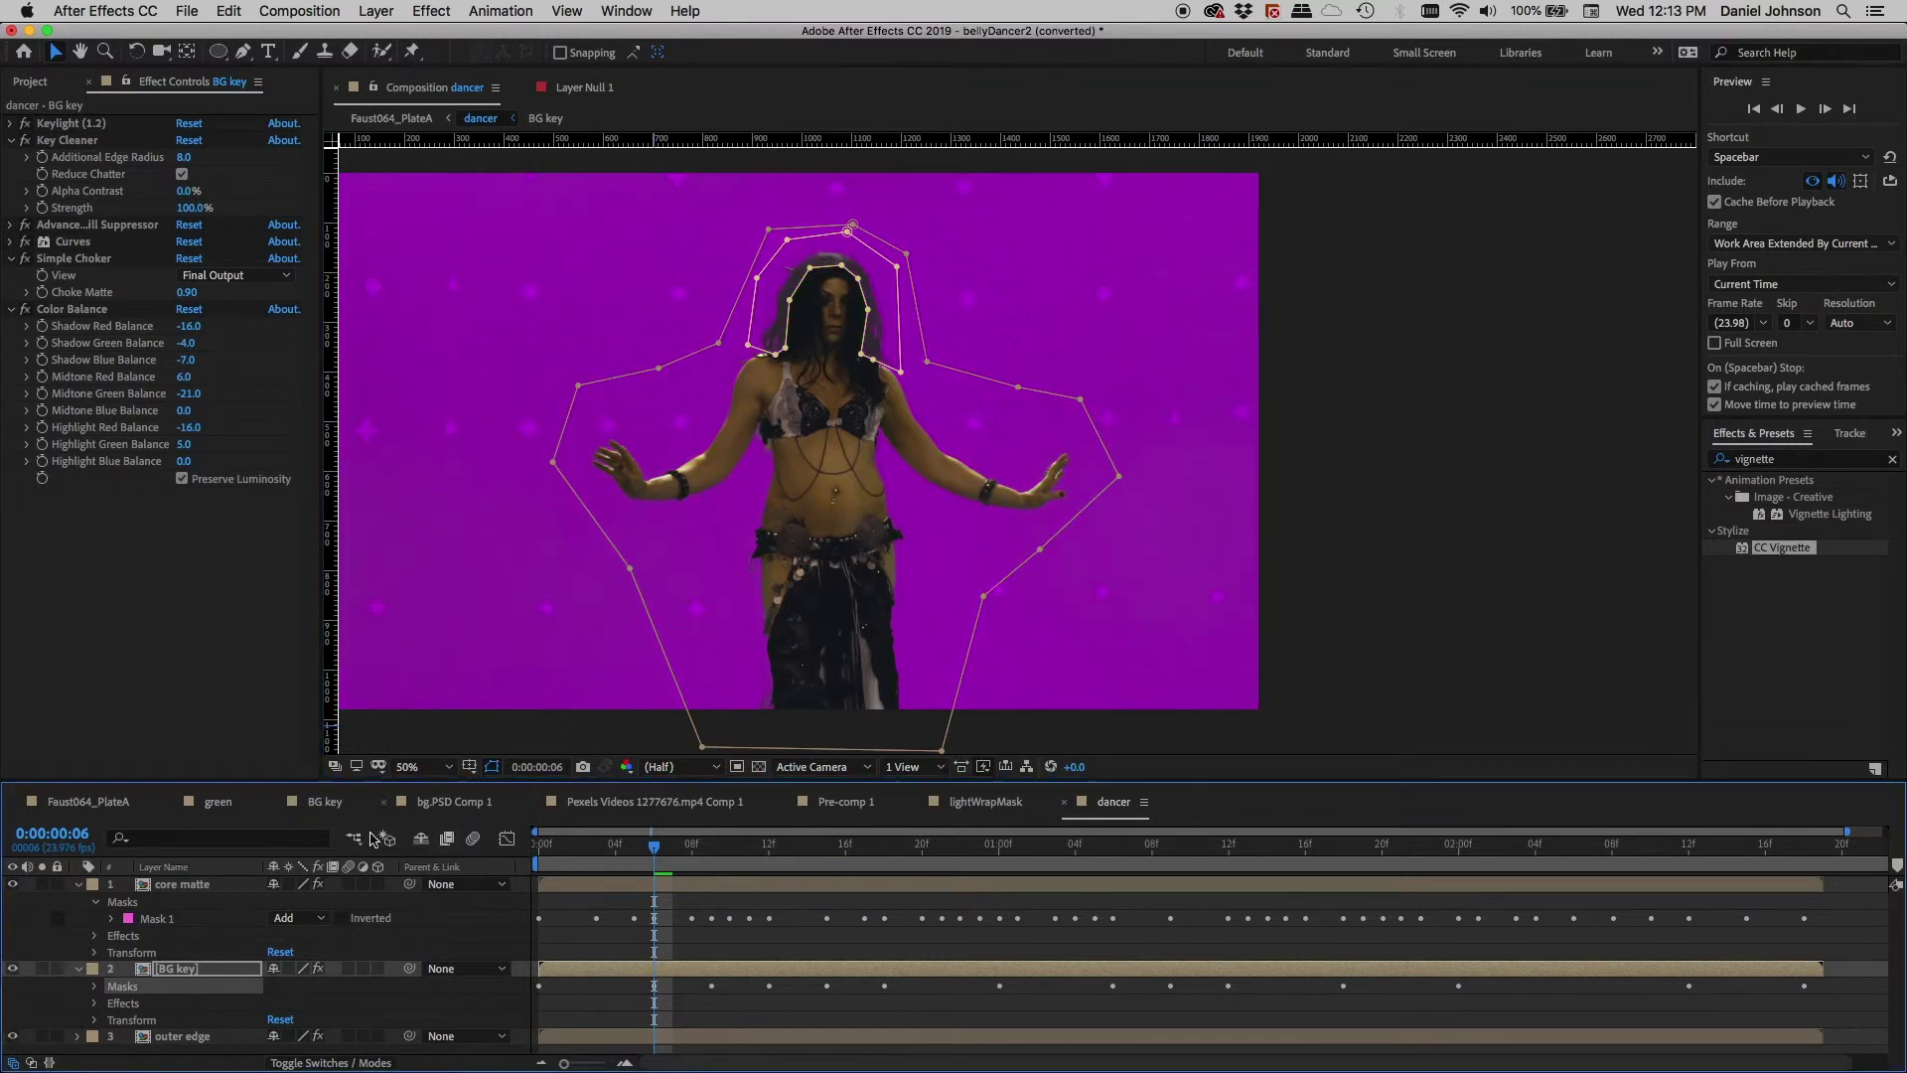
pyautogui.click(194, 1041)
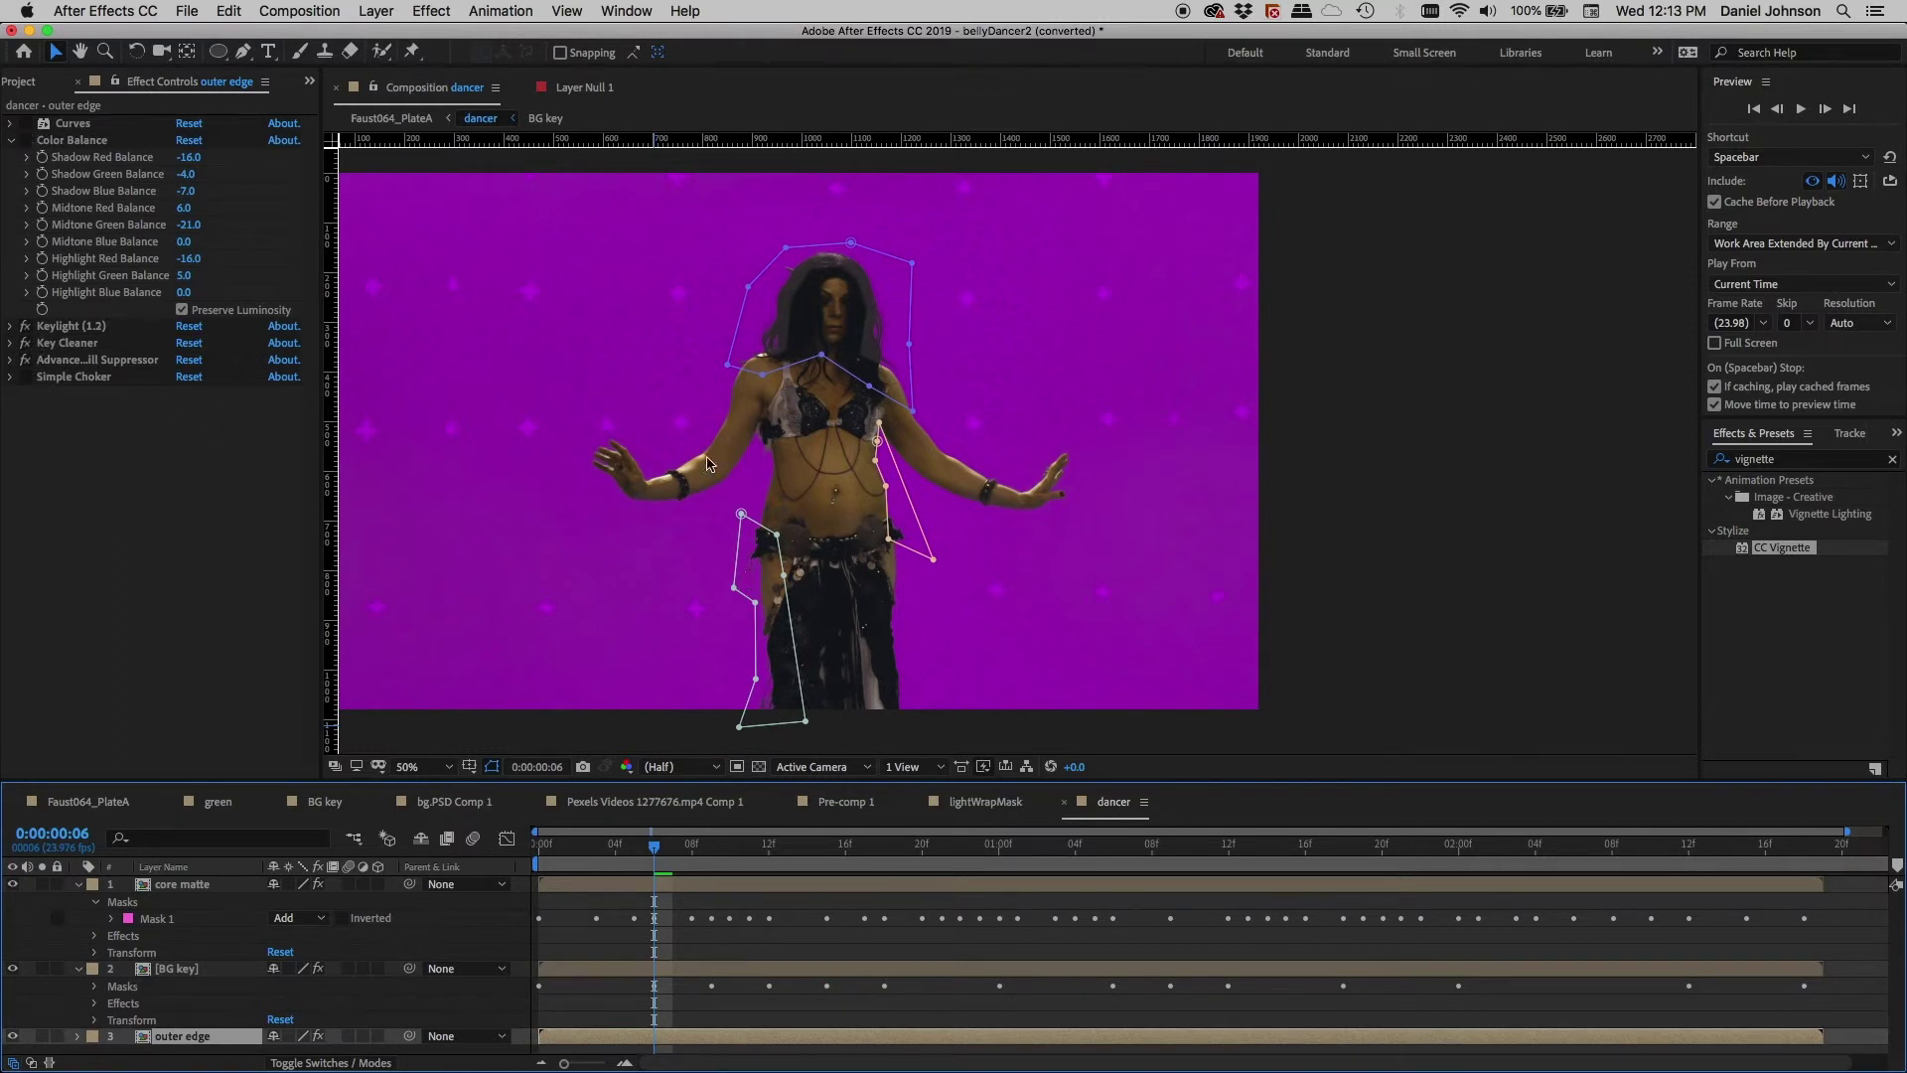
pyautogui.click(26, 144)
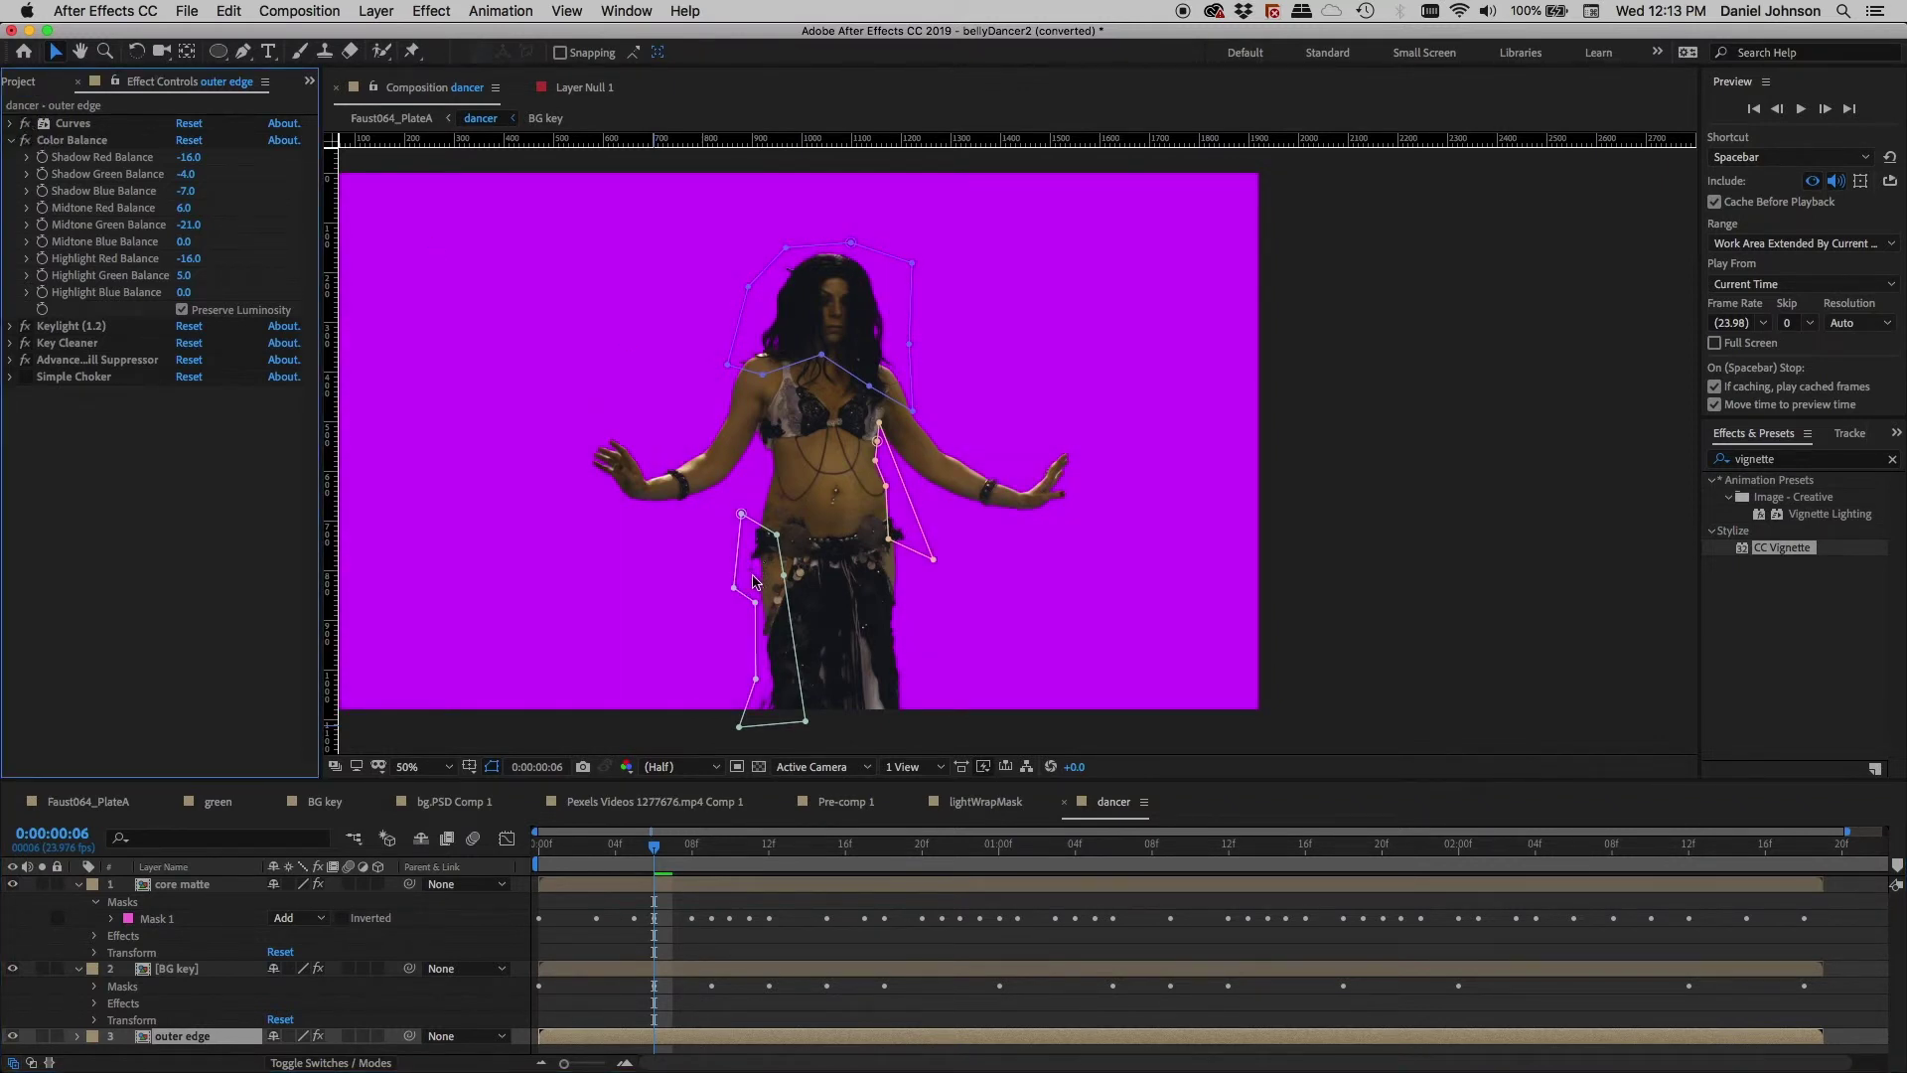
# - Compare the dancer's hip and skirt edges at 100% magnification with the outer edge layer hidden and shown
pyautogui.click(13, 1037)
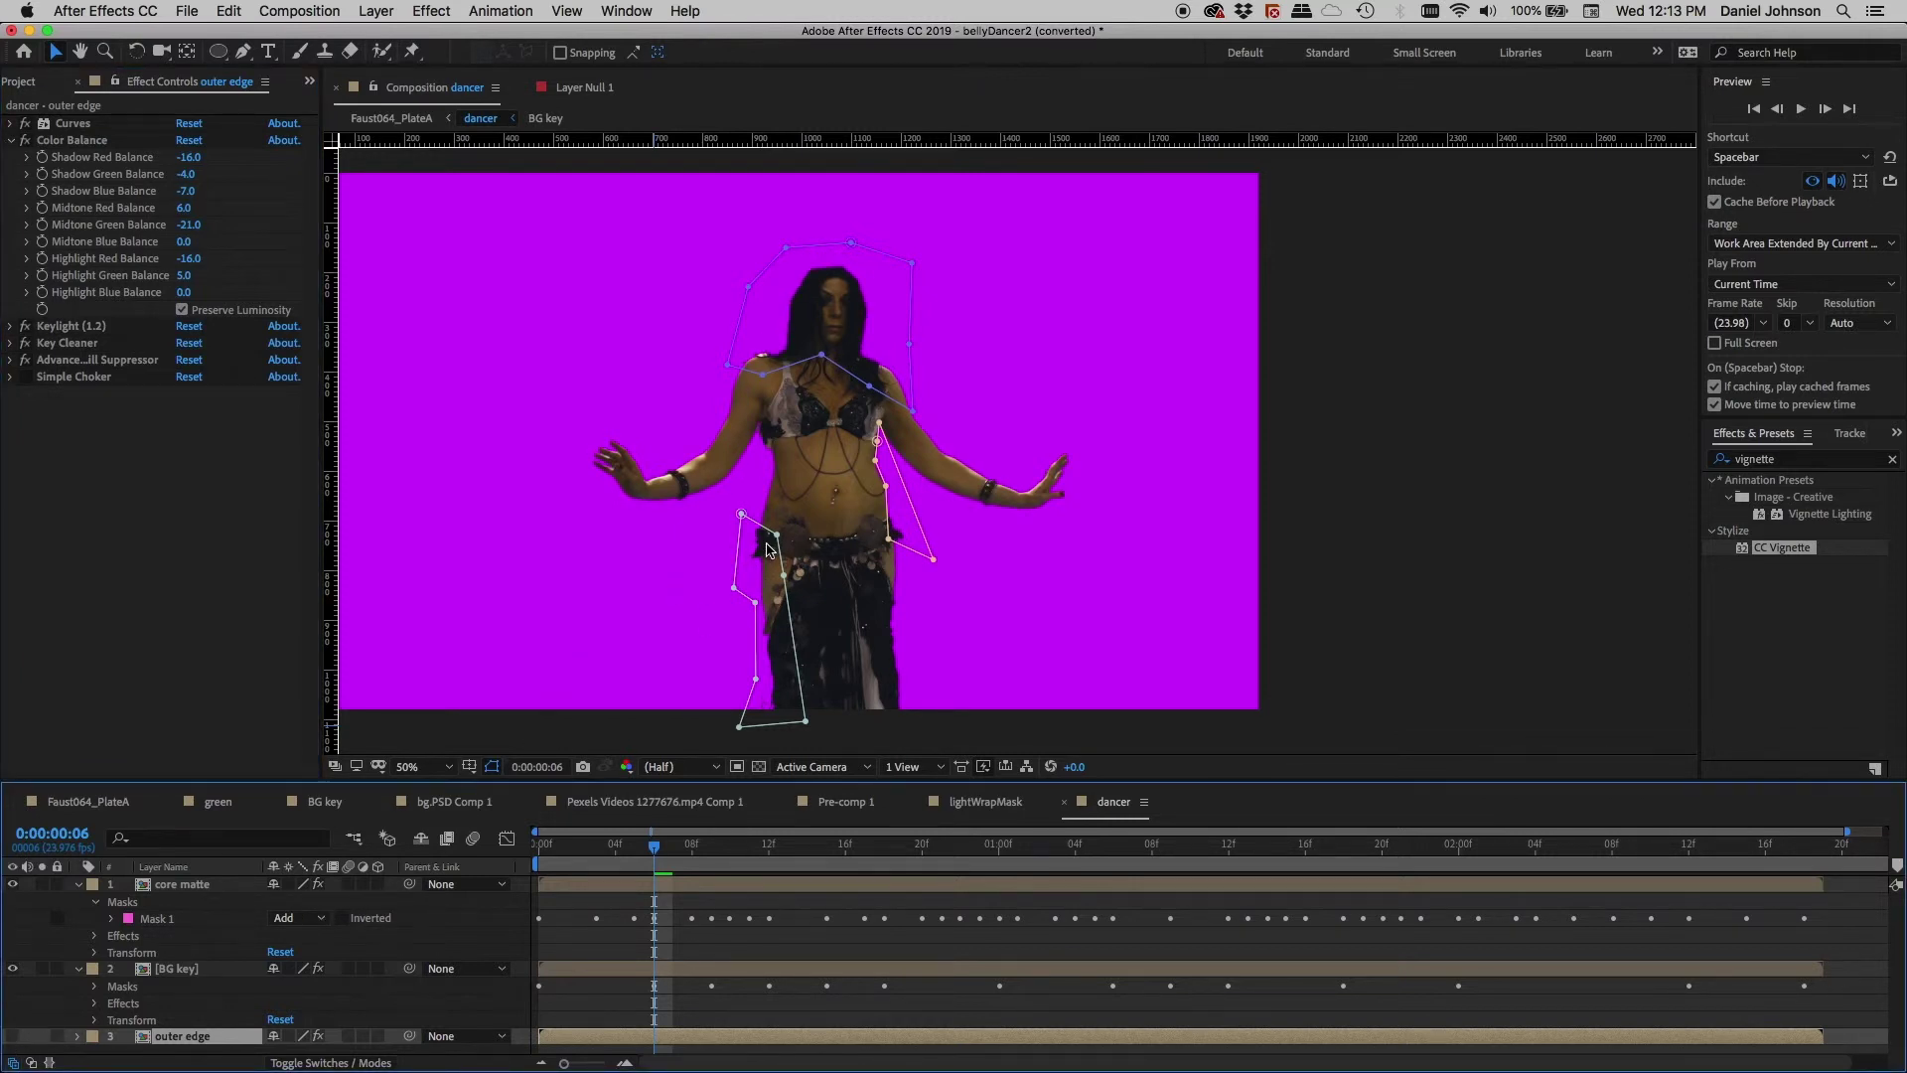
pyautogui.scroll(2, 772, 551)
pyautogui.press('h')
pyautogui.moveTo(769, 552); pyautogui.dragTo(1102, 360)
pyautogui.press('v')
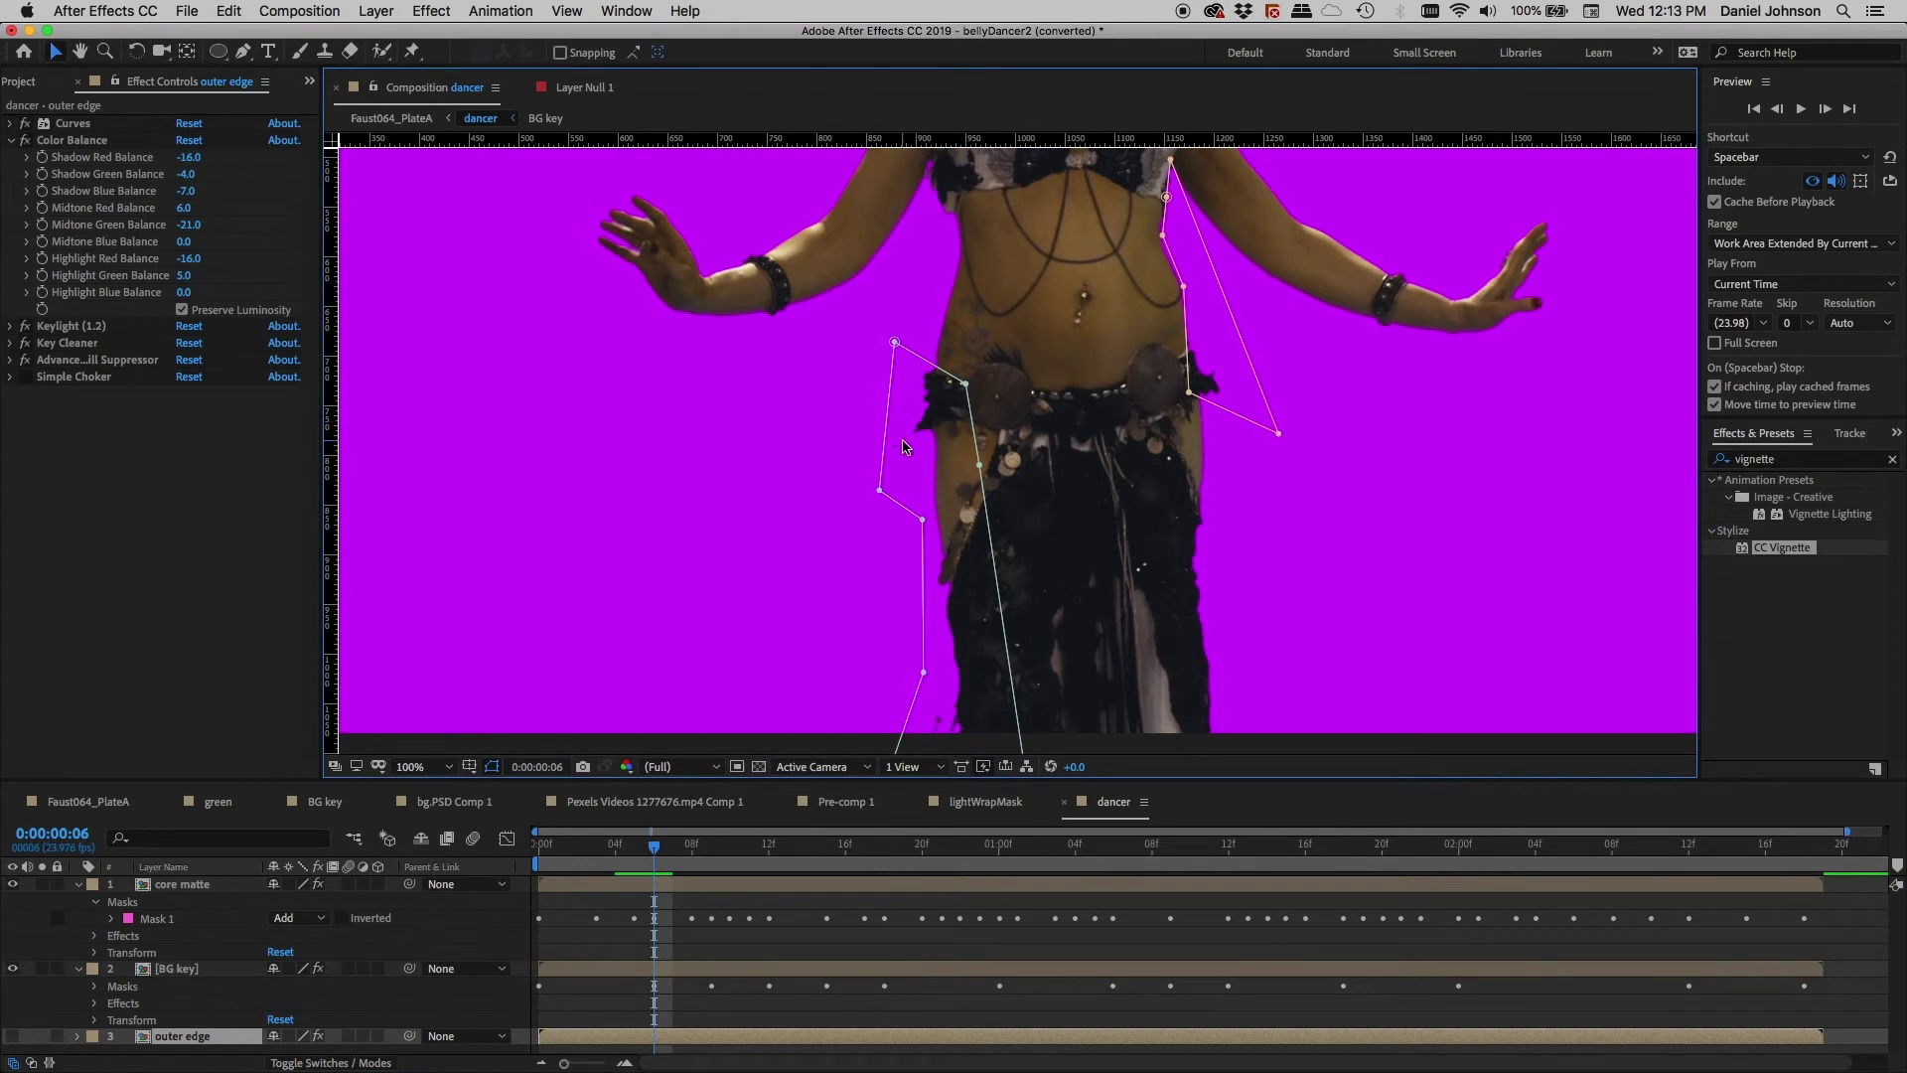
pyautogui.click(13, 1036)
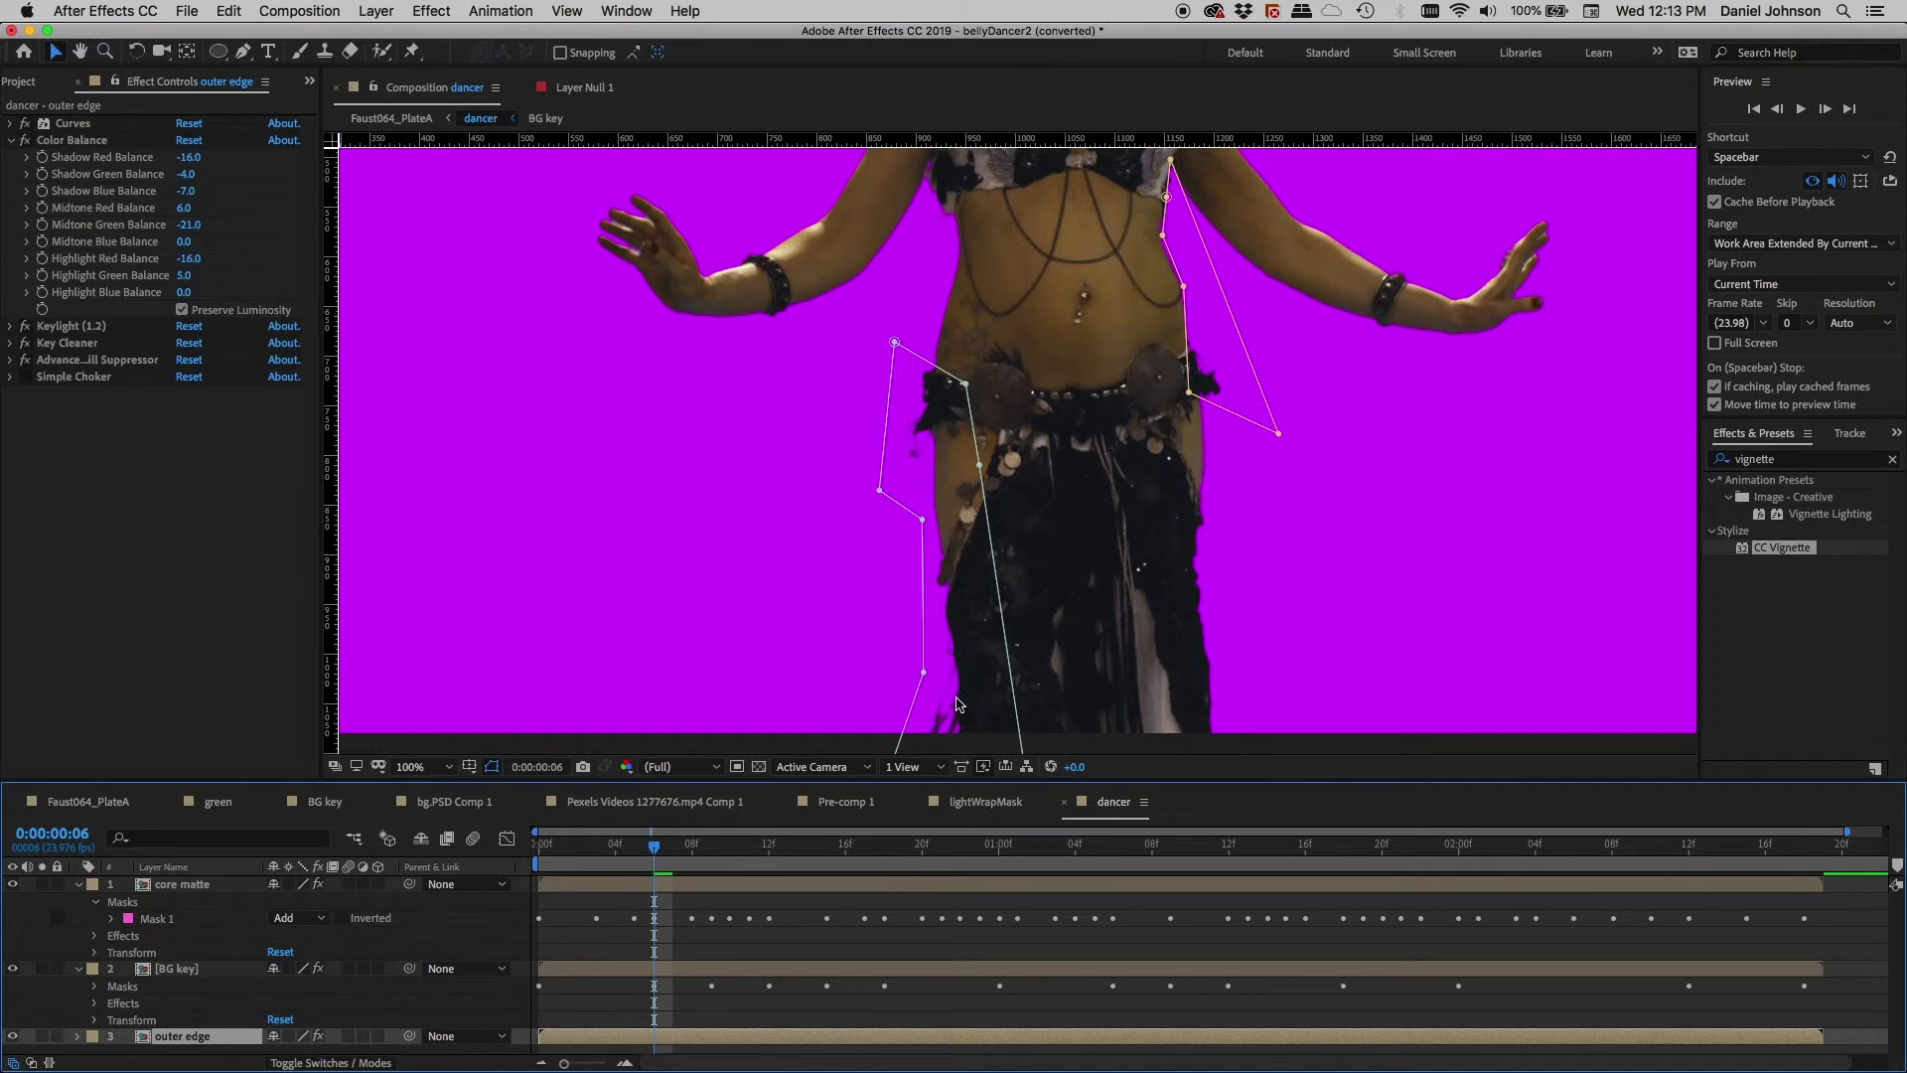
# - Inspect the outer edge masks around the dancer's hair, shoulders and waist, finishing with the whole figure at 50% magnification
pyautogui.press('space')
pyautogui.moveTo(1075, 260); pyautogui.dragTo(999, 689)
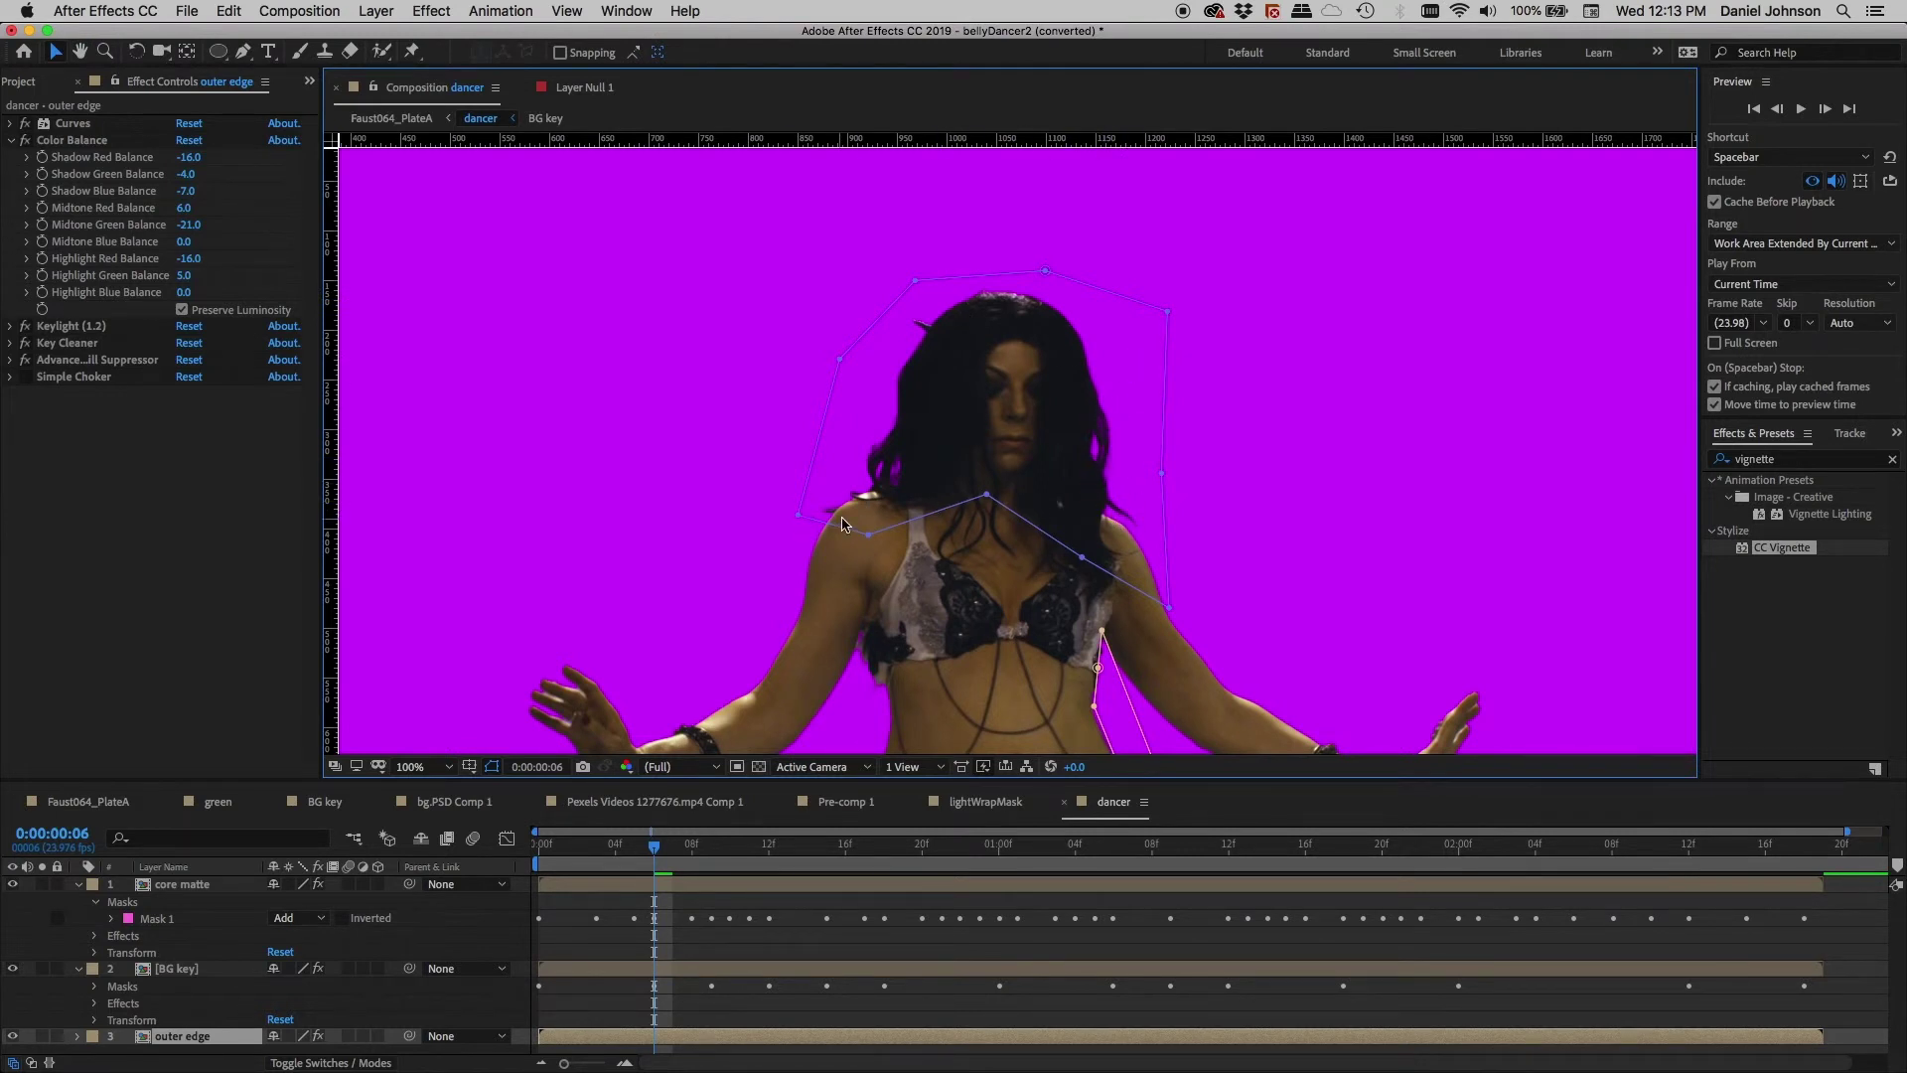
pyautogui.press('space')
pyautogui.moveTo(1035, 589); pyautogui.dragTo(979, 443)
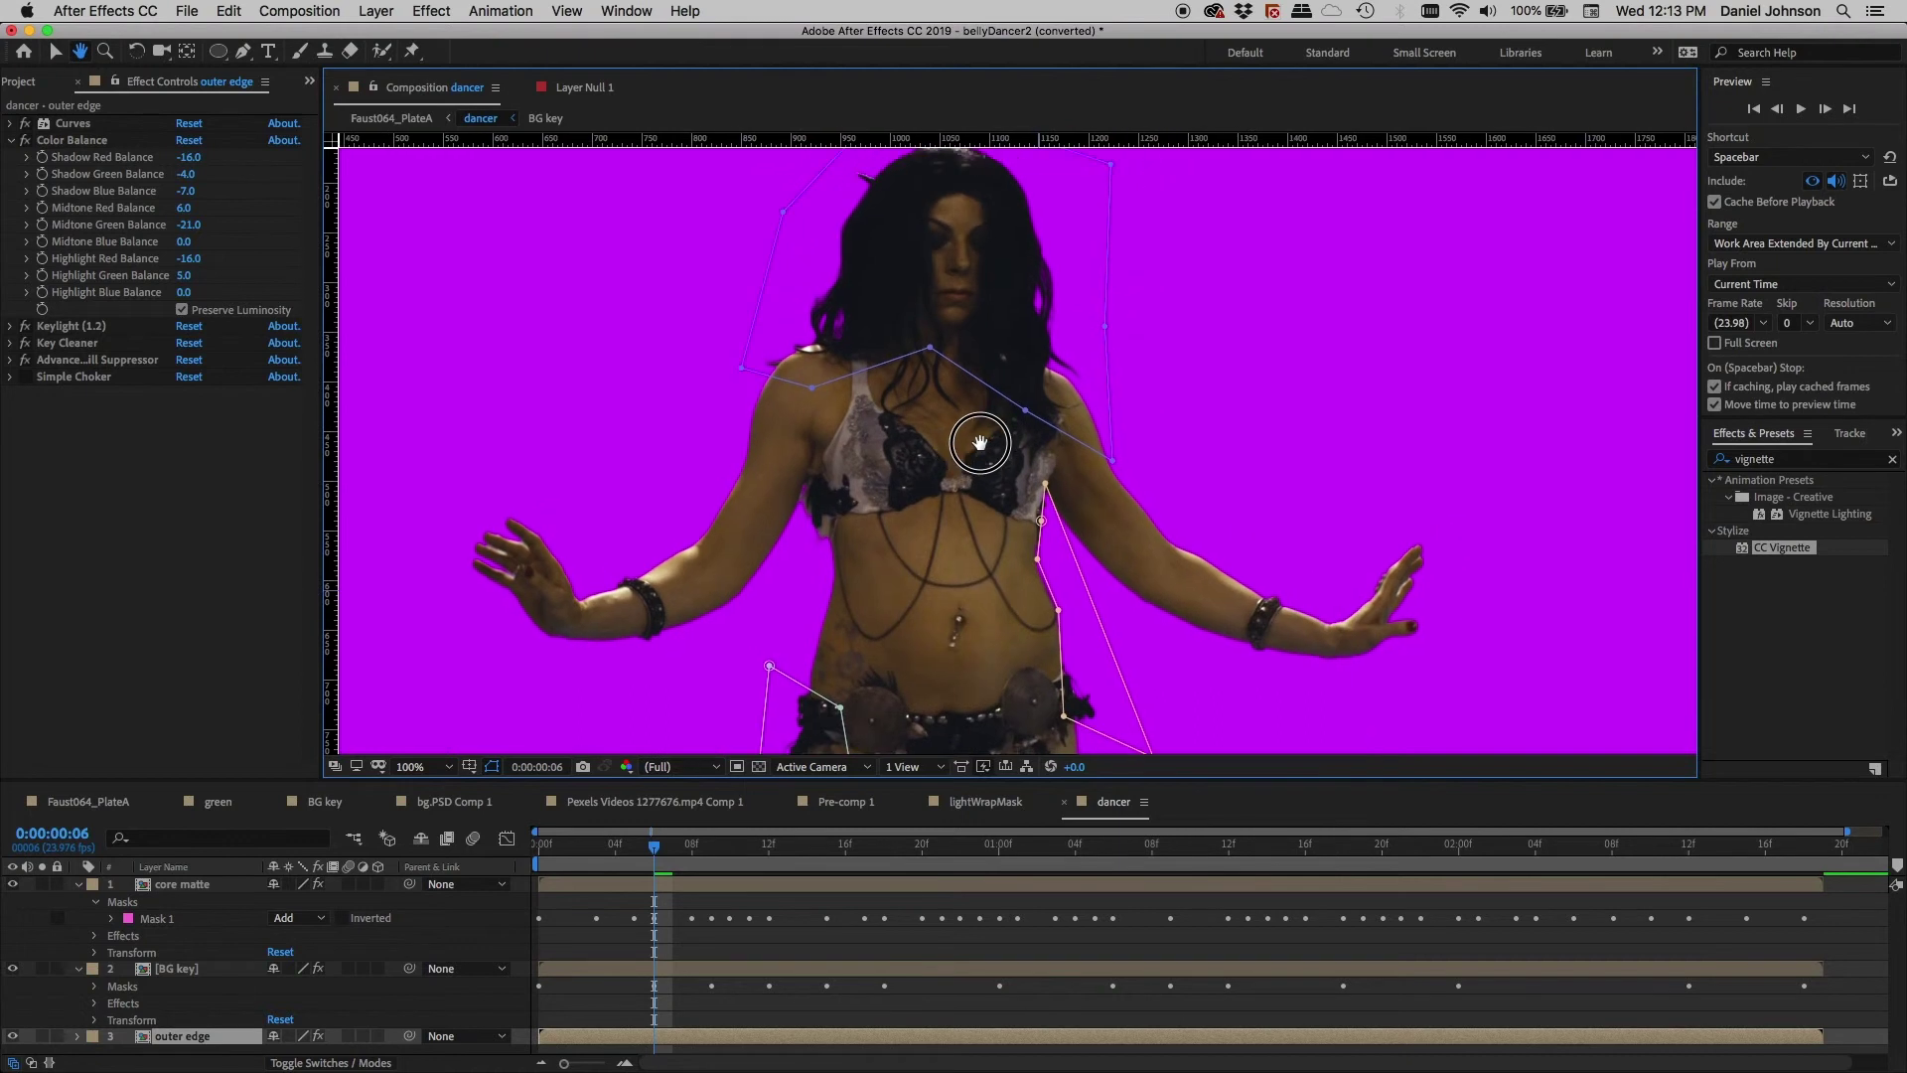
pyautogui.press(',')
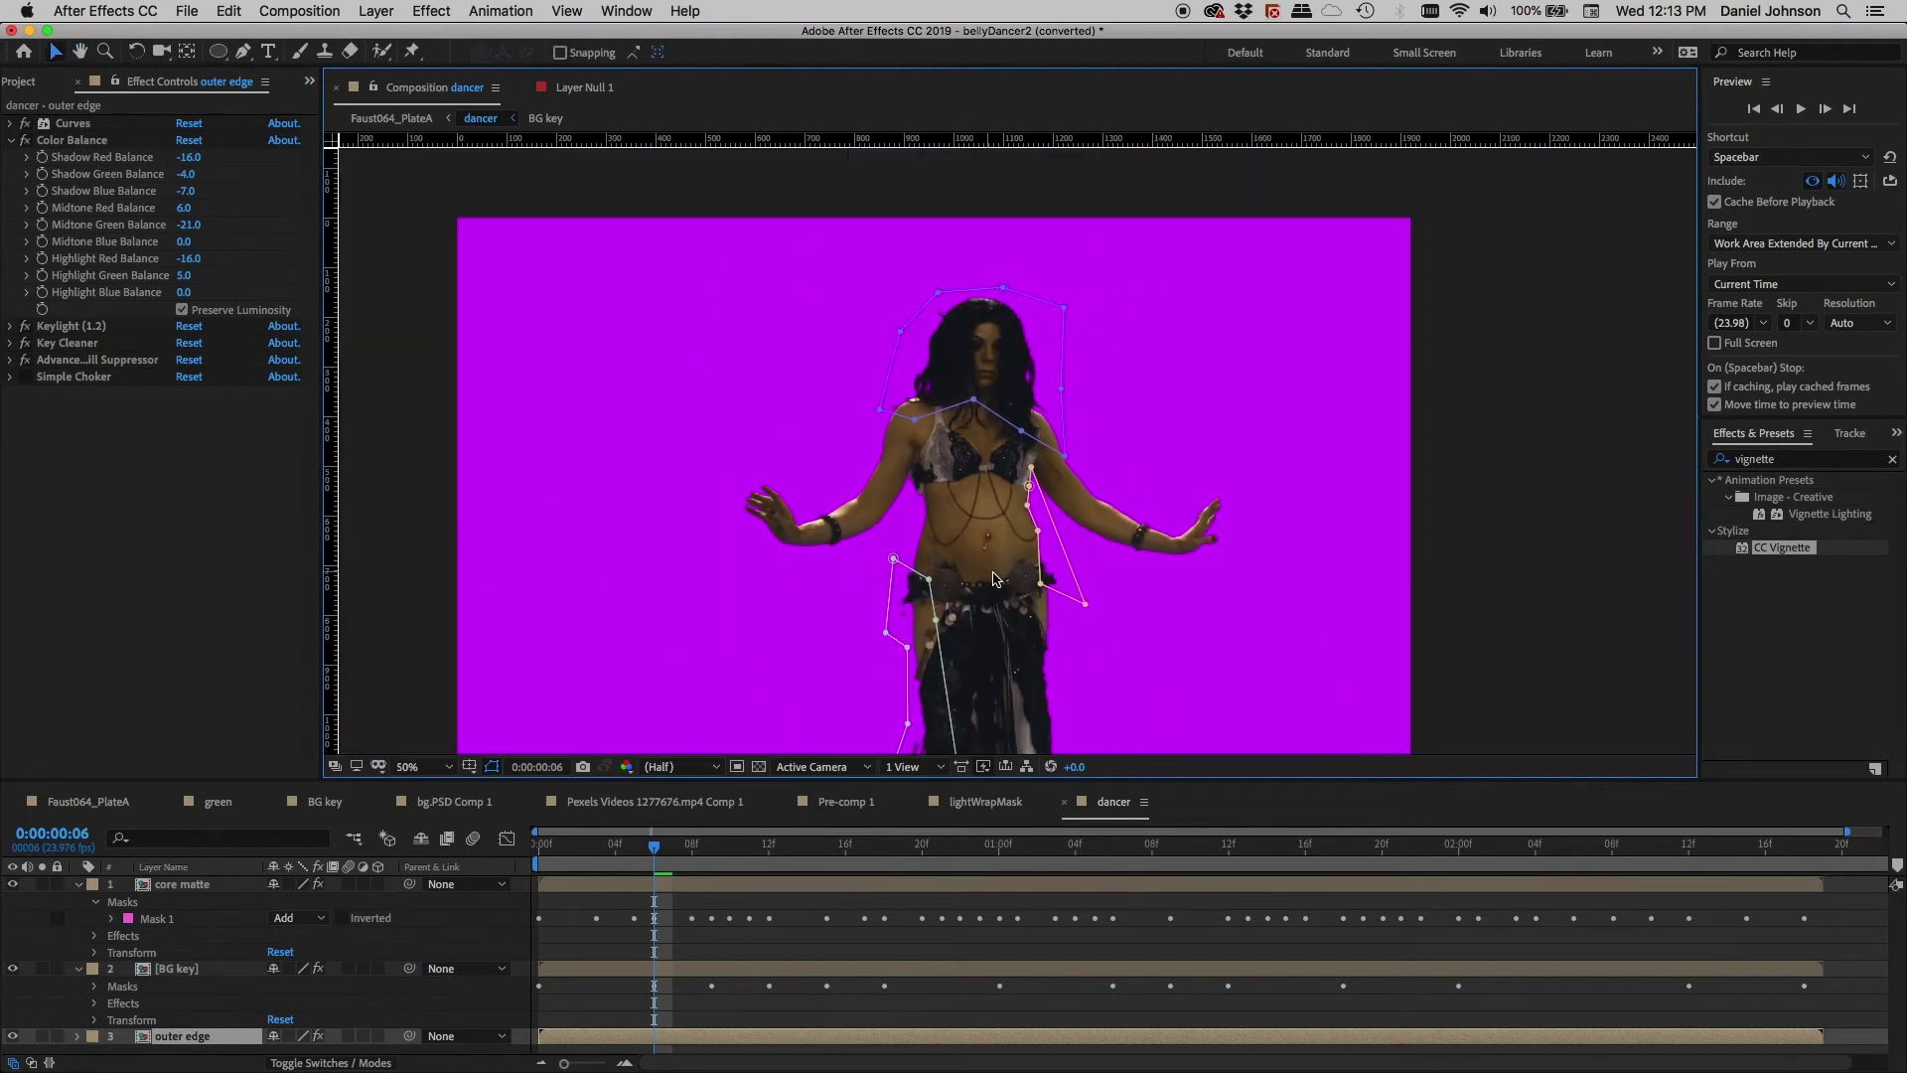
pyautogui.press('space')
pyautogui.moveTo(994, 579); pyautogui.dragTo(883, 556)
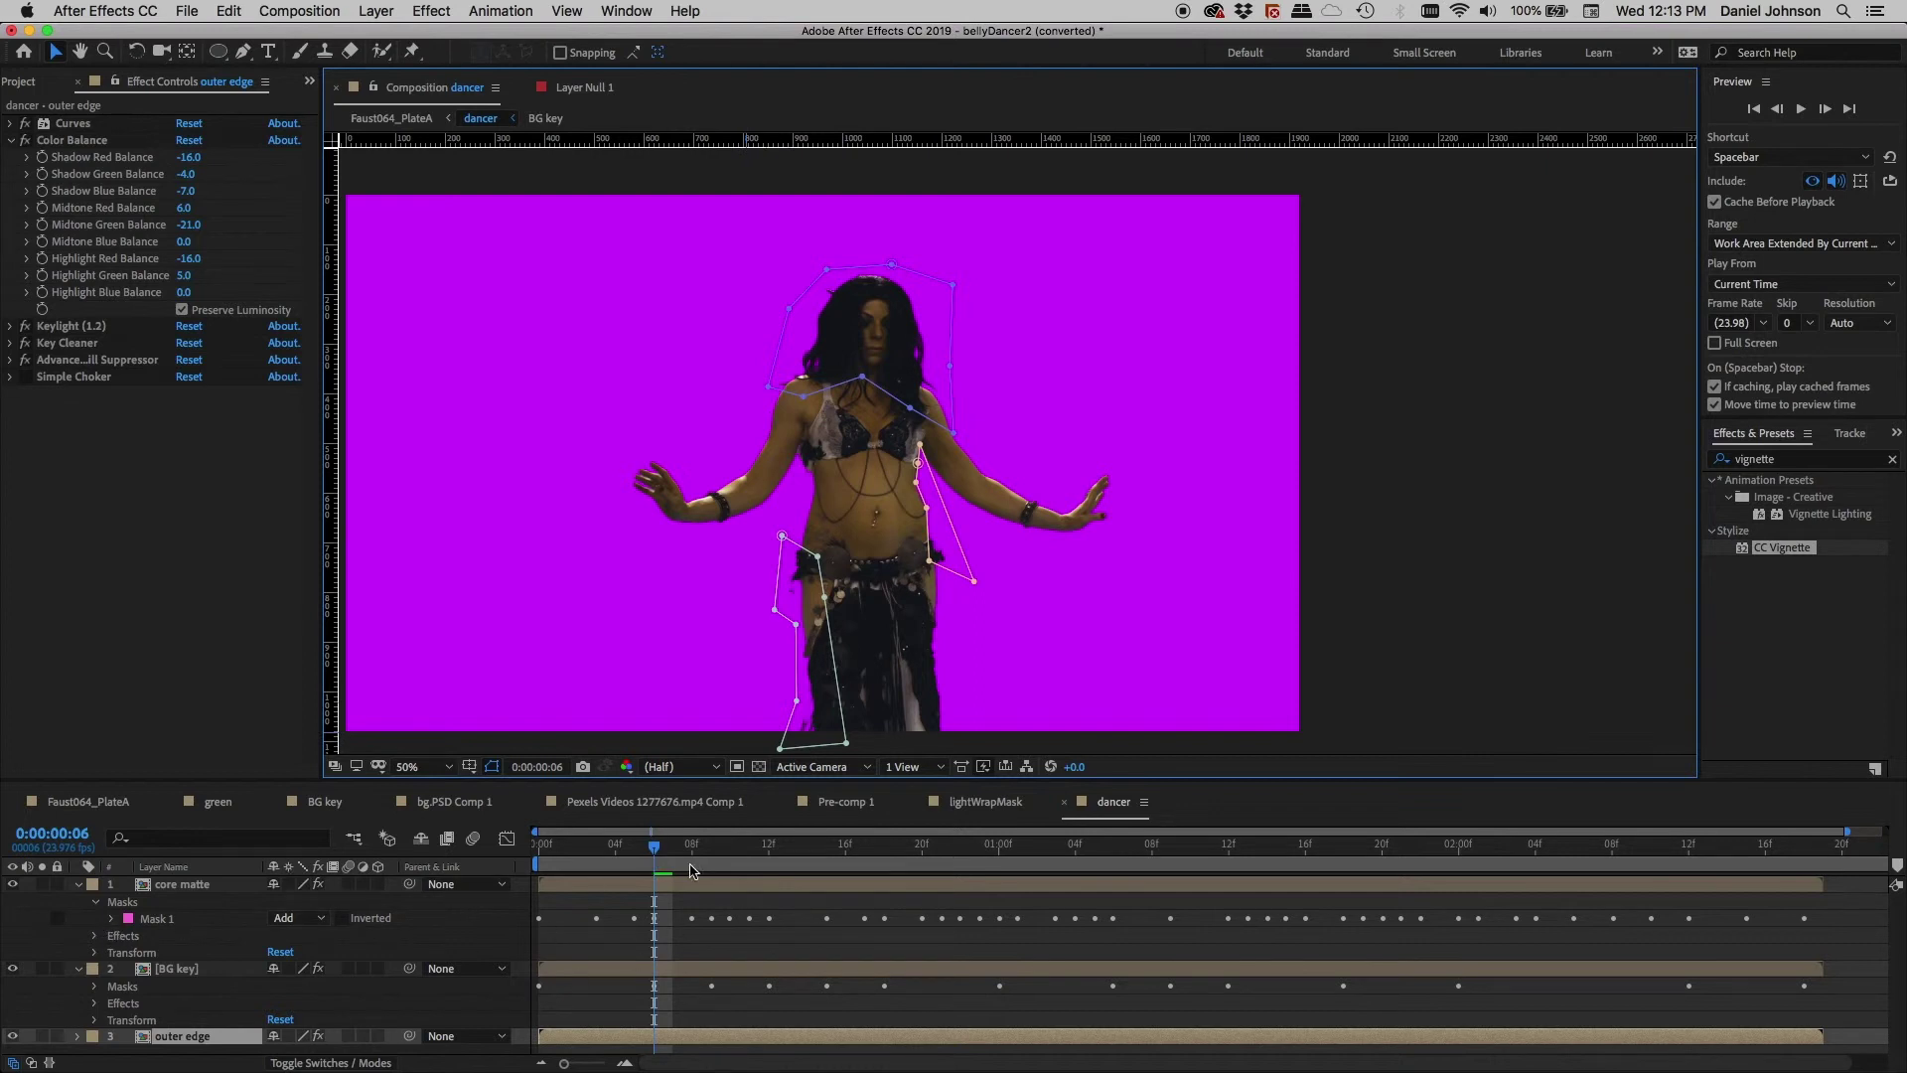
# - Go to frame 12 and compare the masks of the outer edge, BG key and core matte layers, viewing the core matte at 100%
pyautogui.click(773, 856)
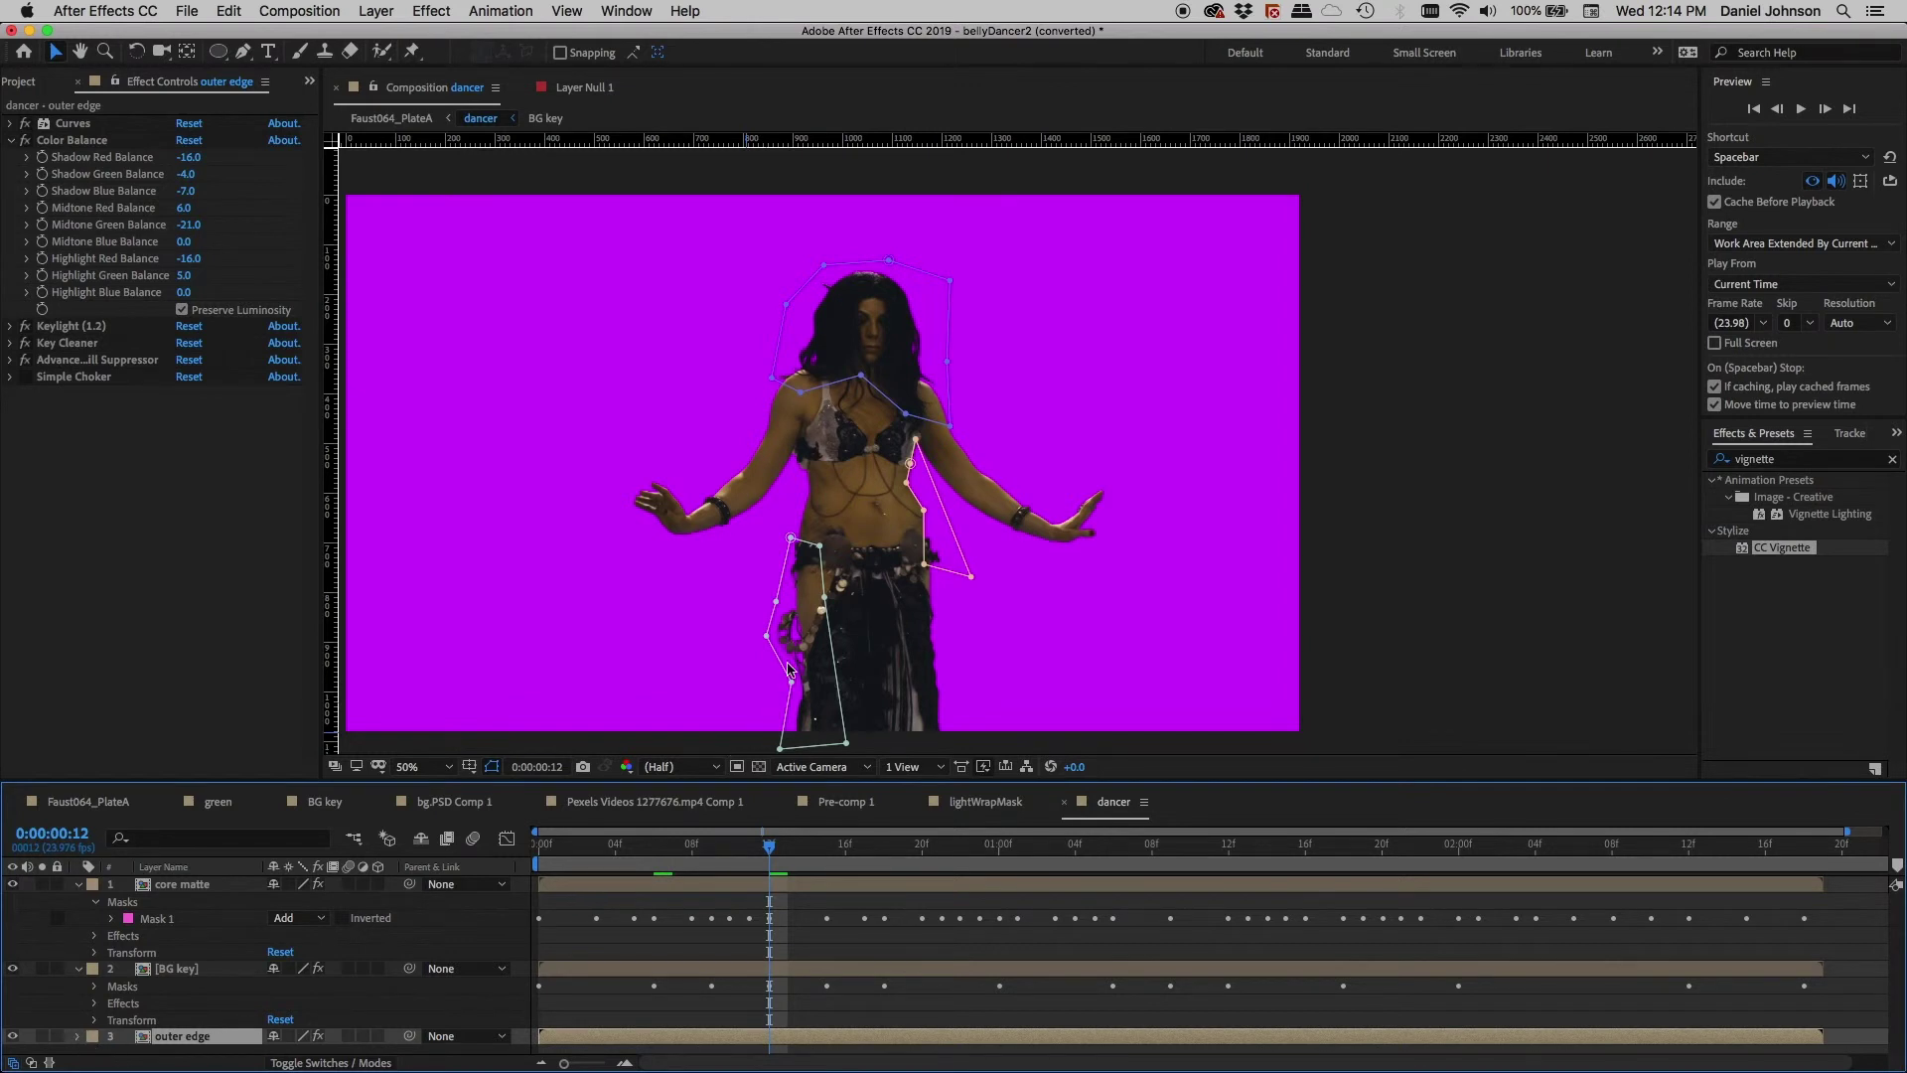
pyautogui.click(221, 978)
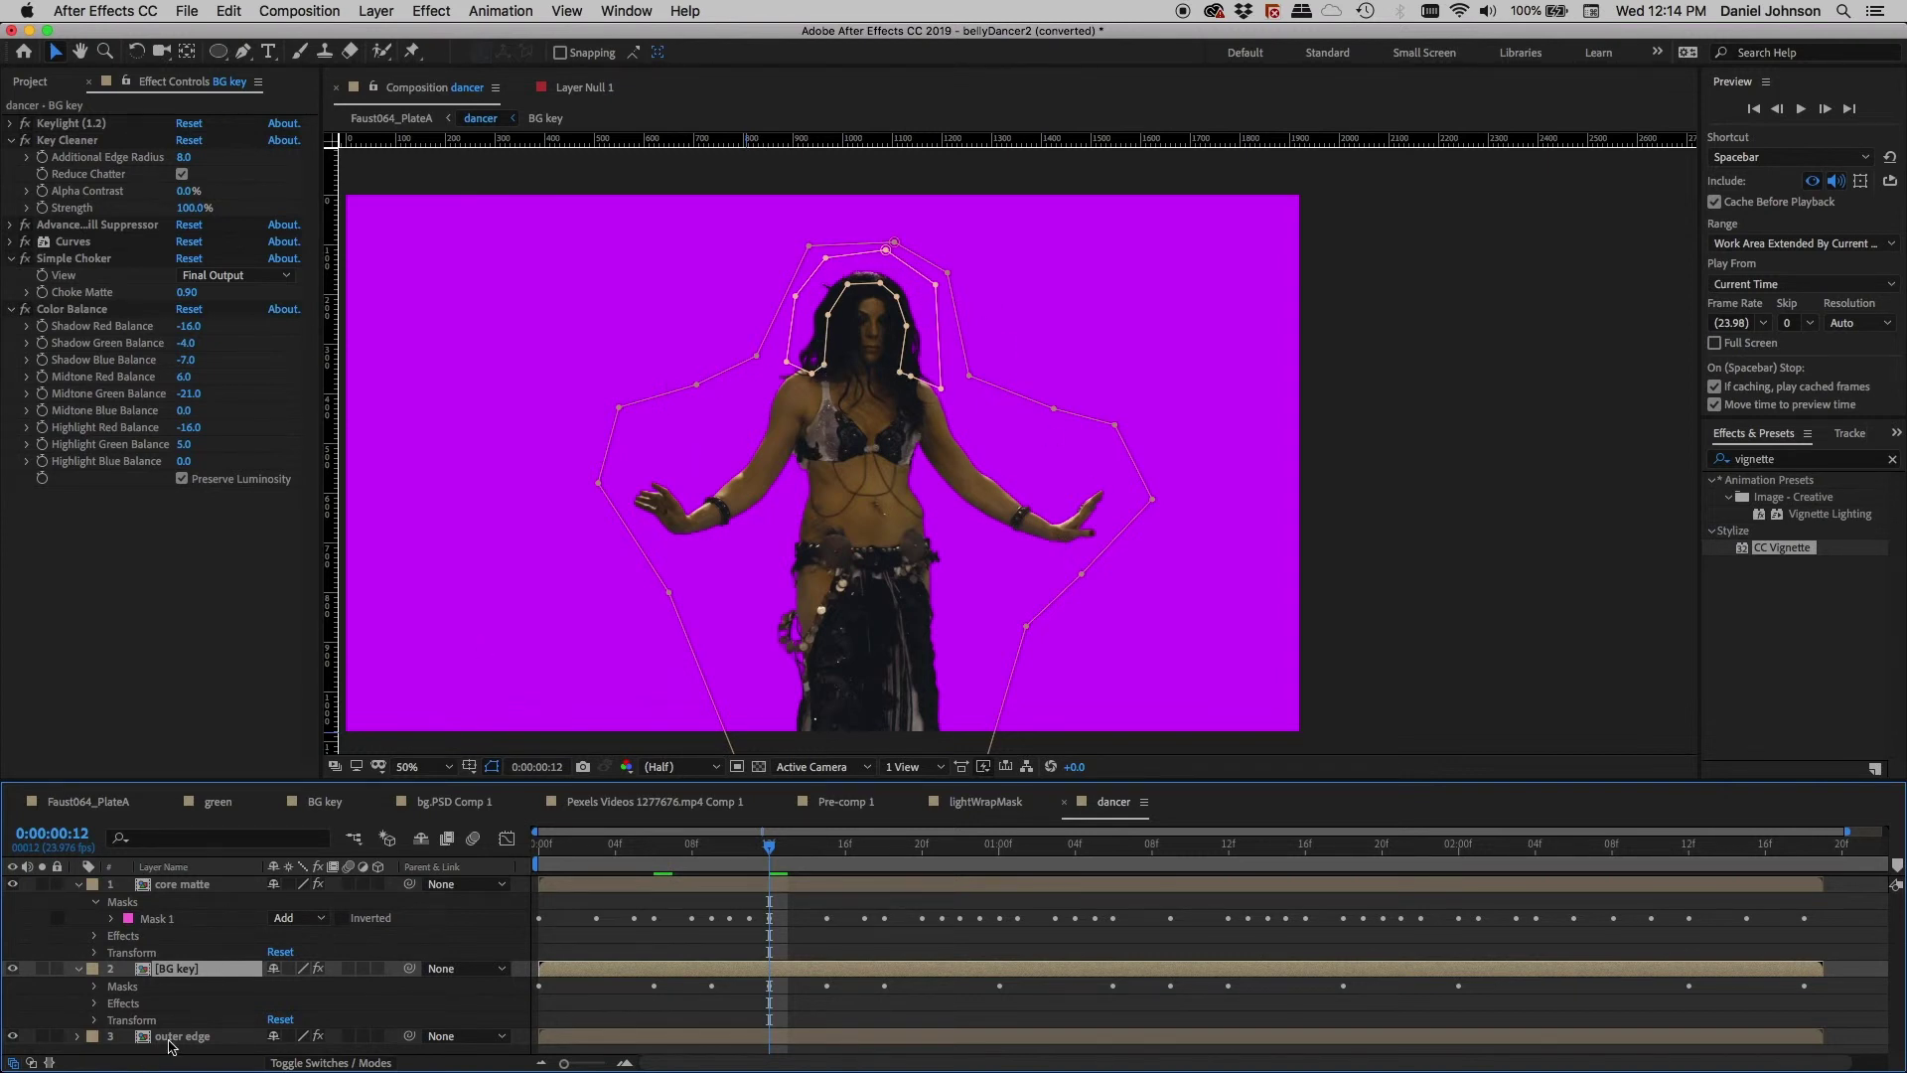
pyautogui.click(220, 889)
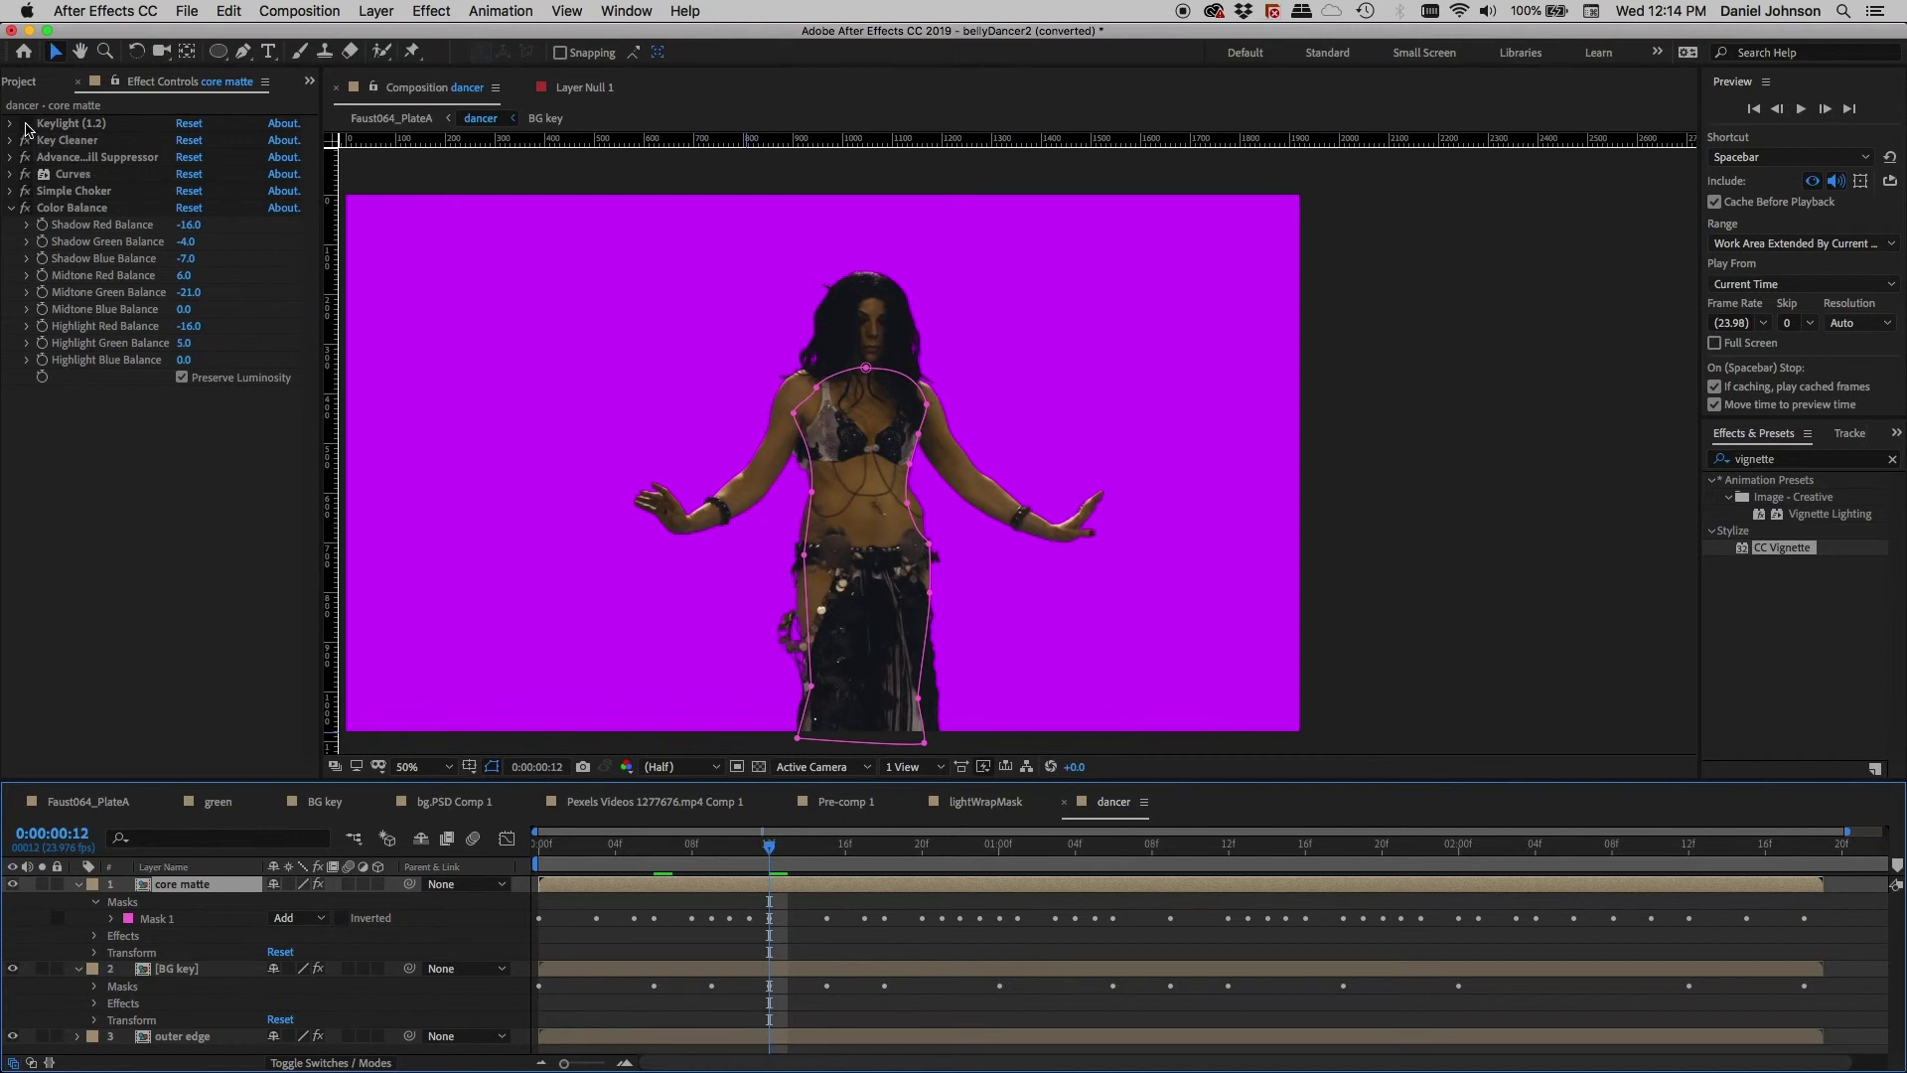
pyautogui.press('/')
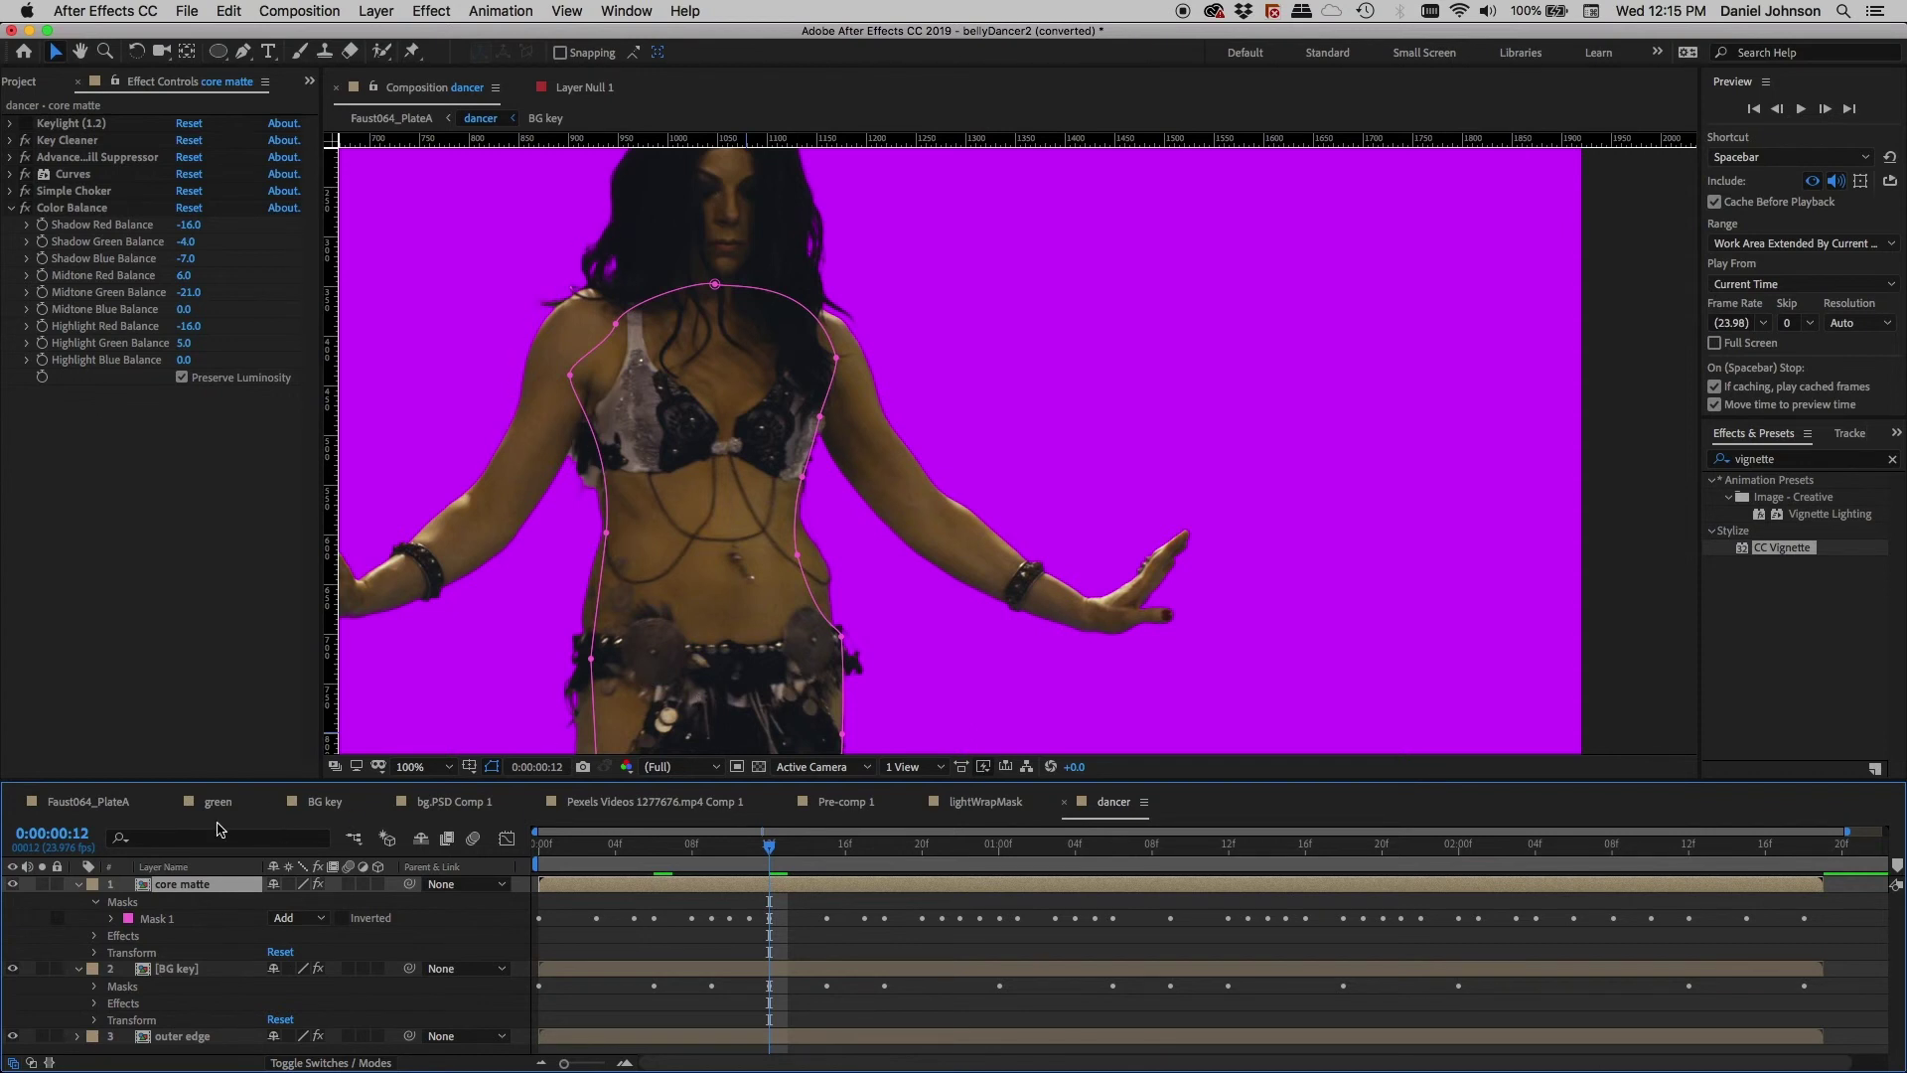
# - Open the Faust064_PlateA composition and show the green layer directly beneath the dancer layer, viewing the frame at 50%
pyautogui.click(89, 801)
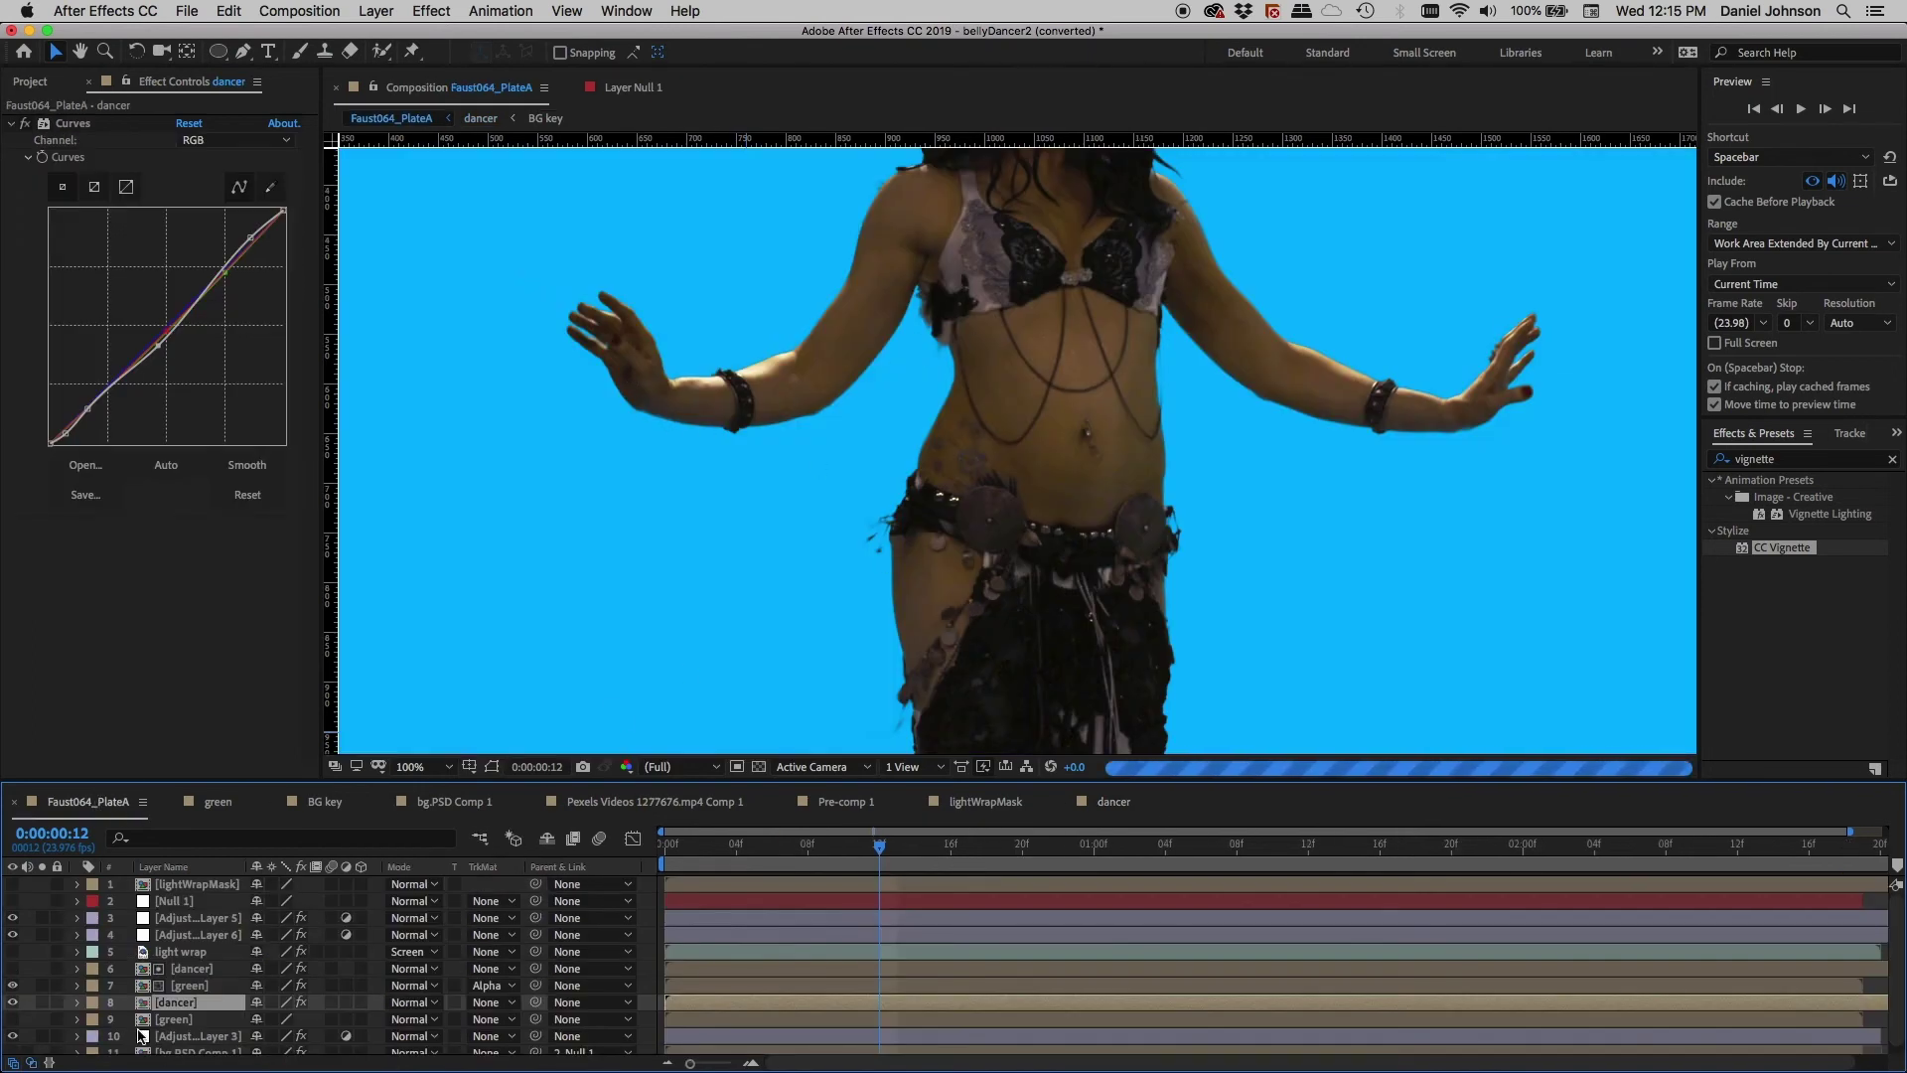
pyautogui.scroll(-1, 90, 1013)
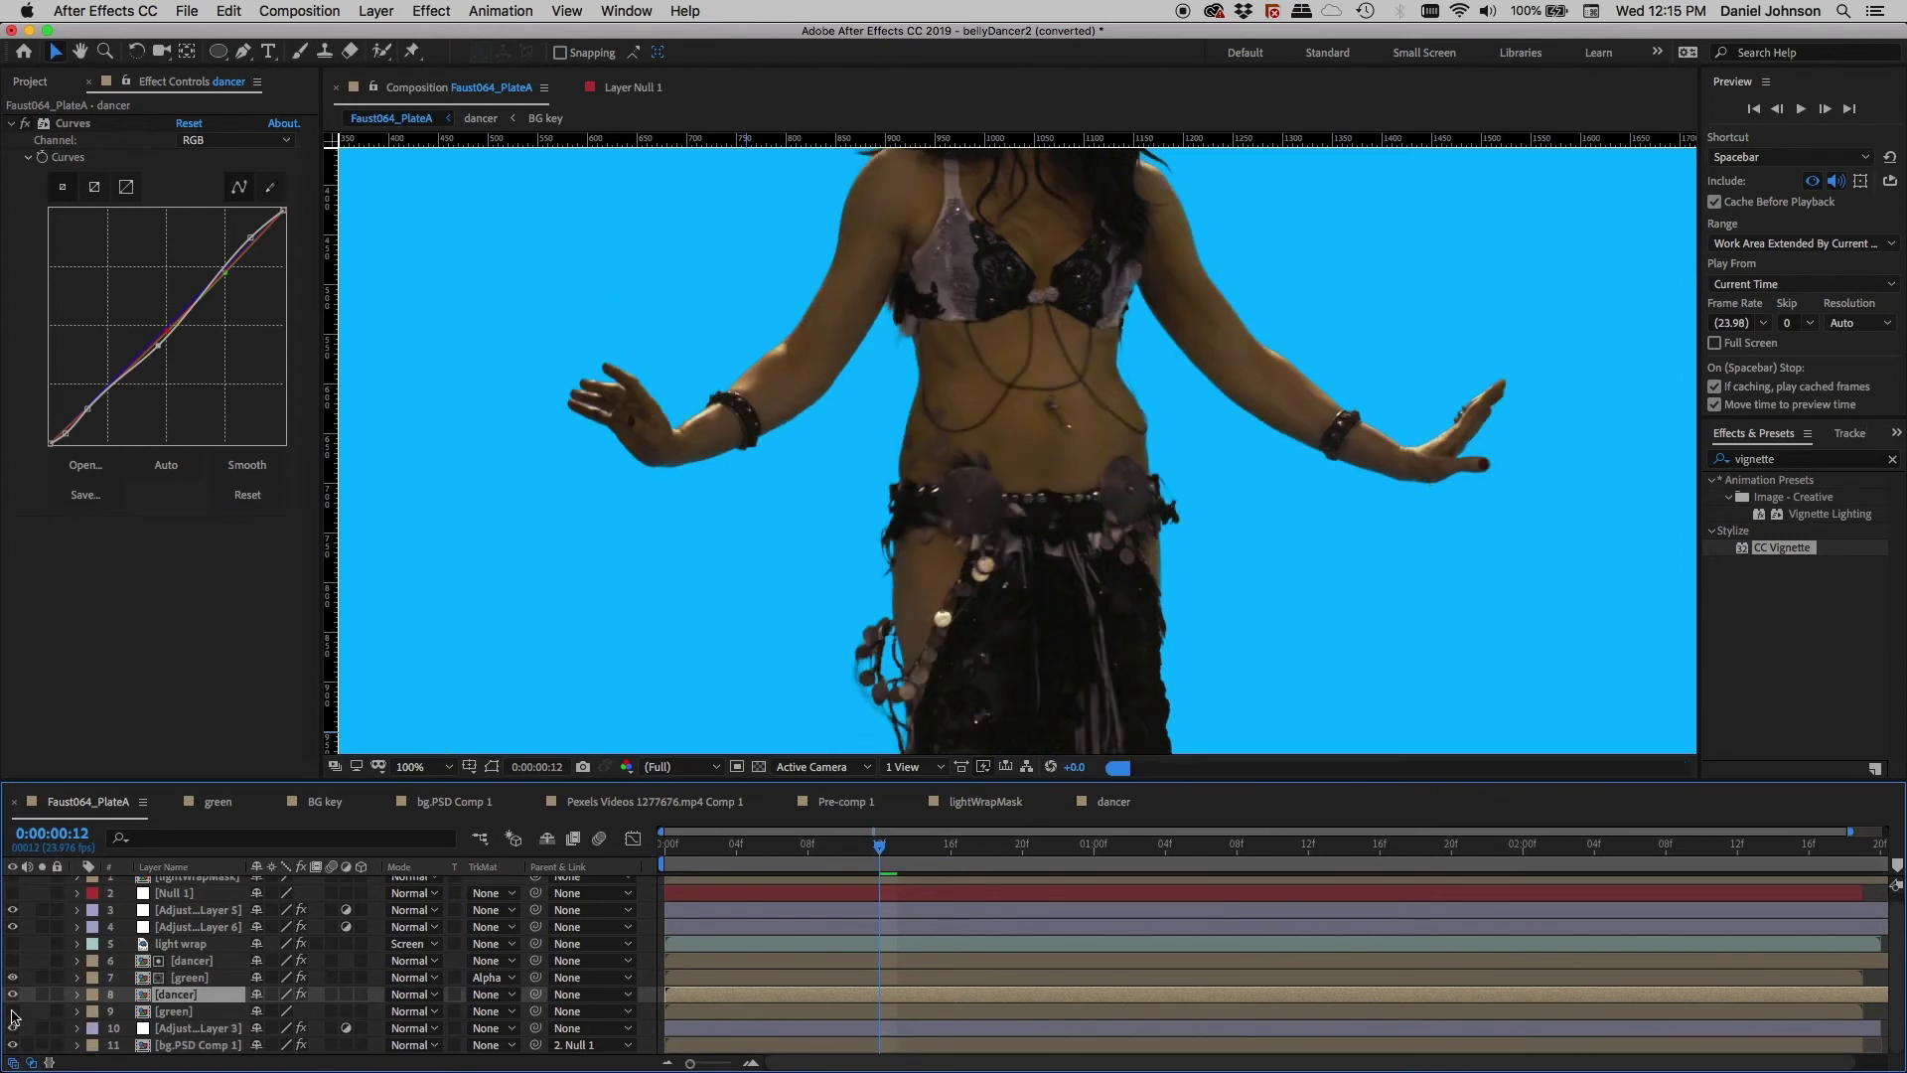
pyautogui.click(12, 1011)
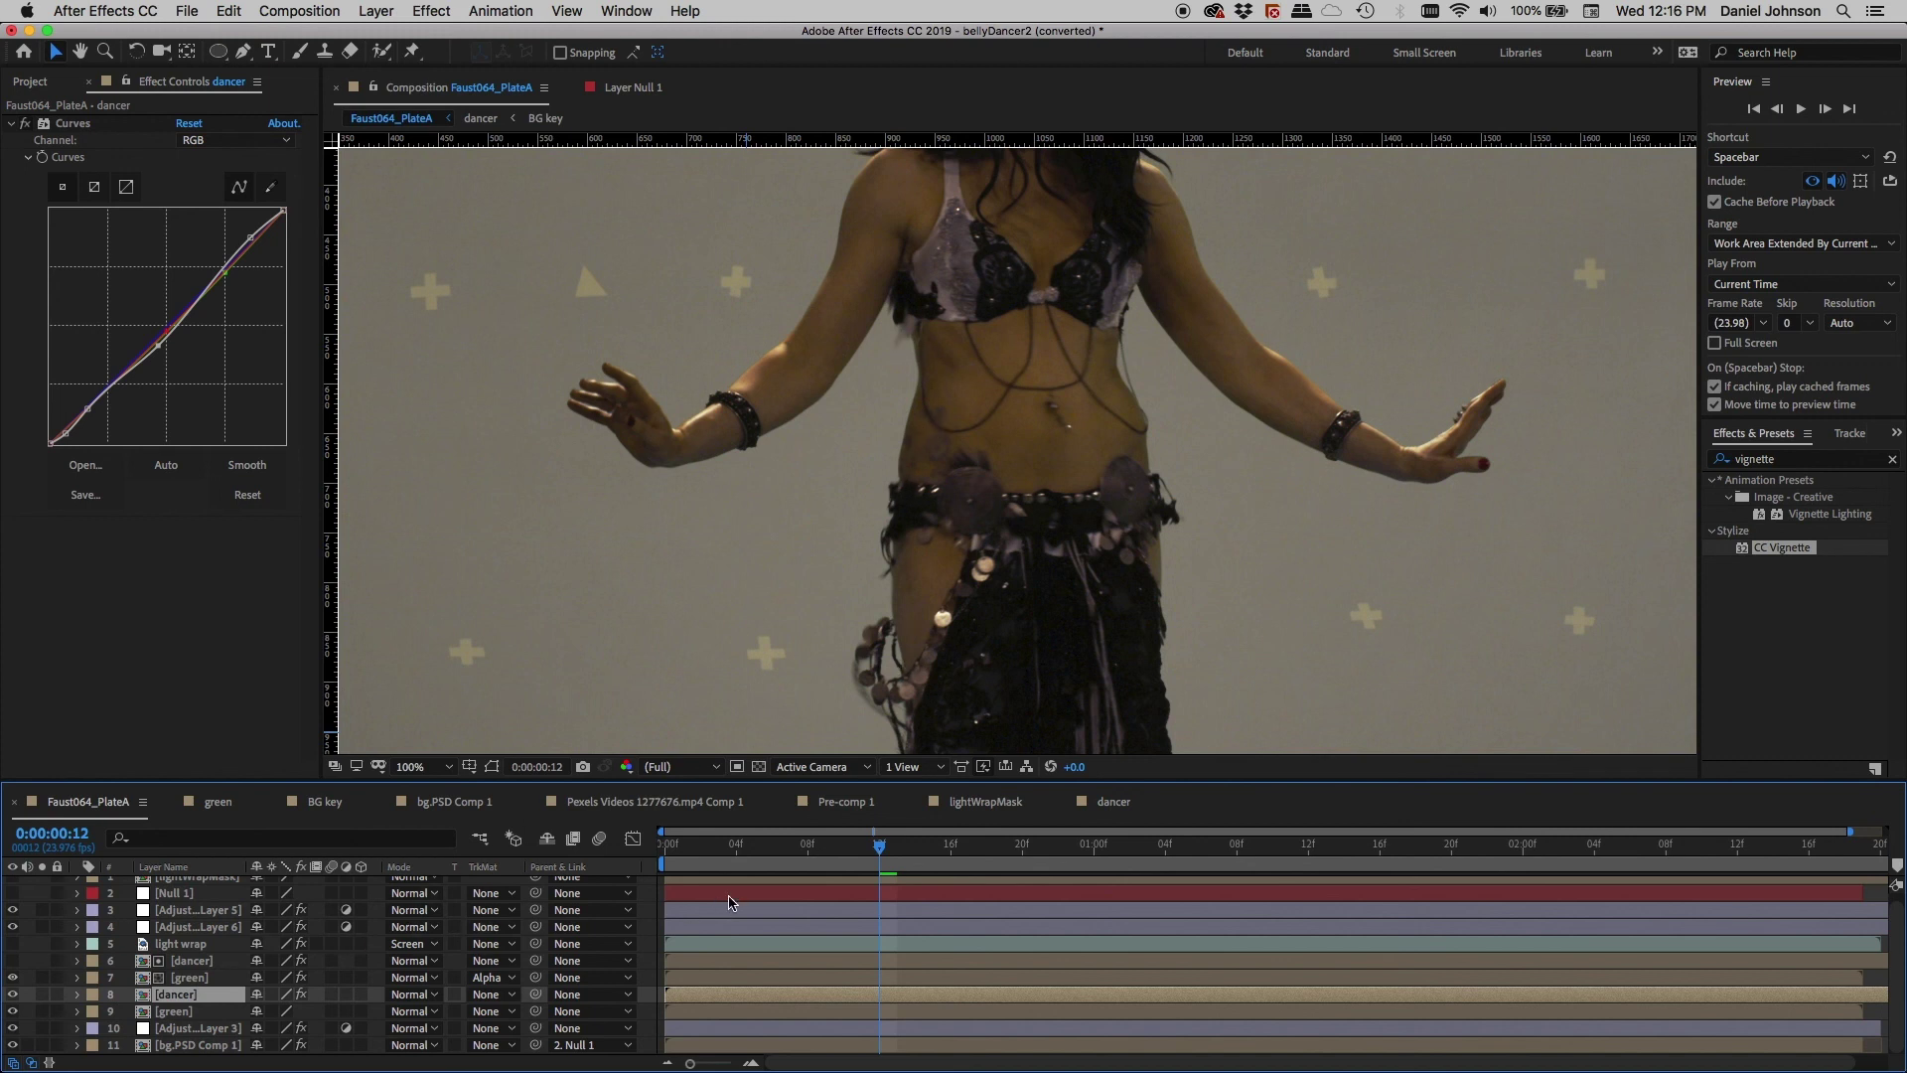
pyautogui.scroll(-2, 968, 536)
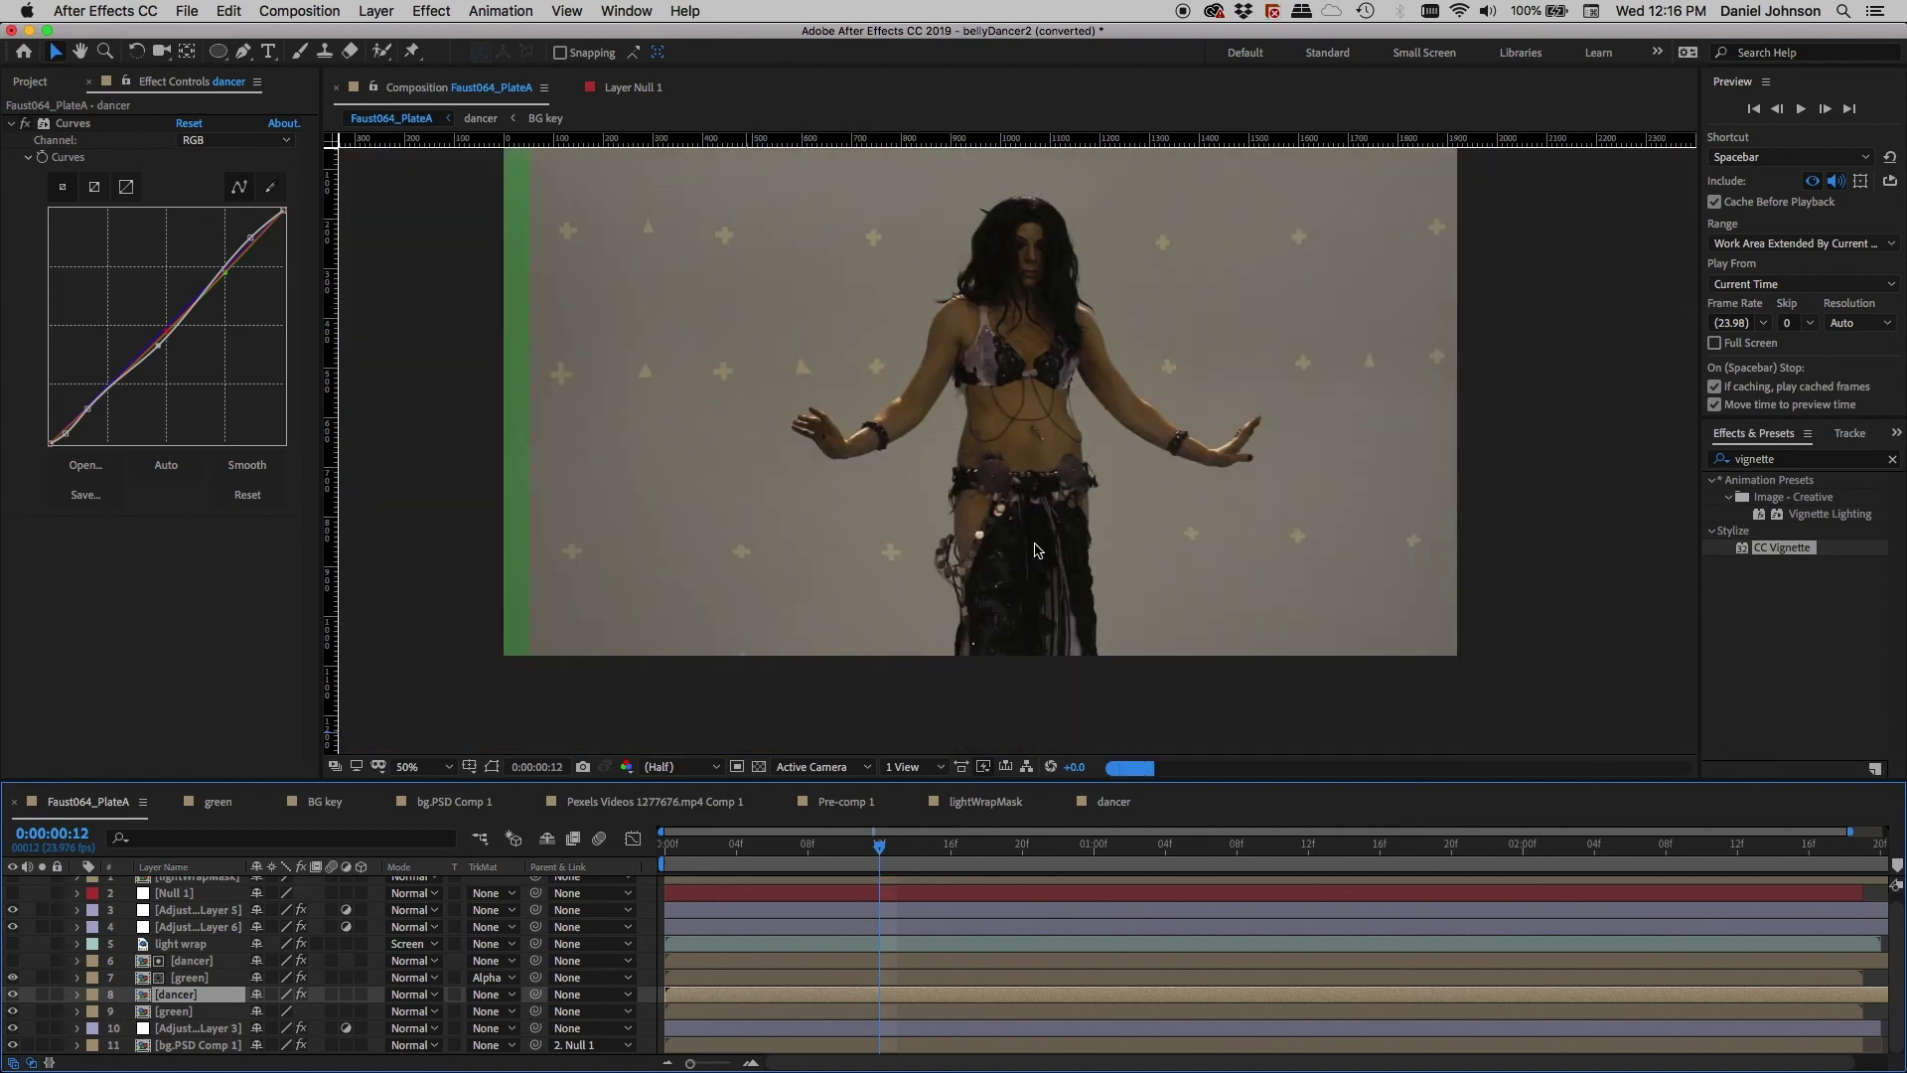